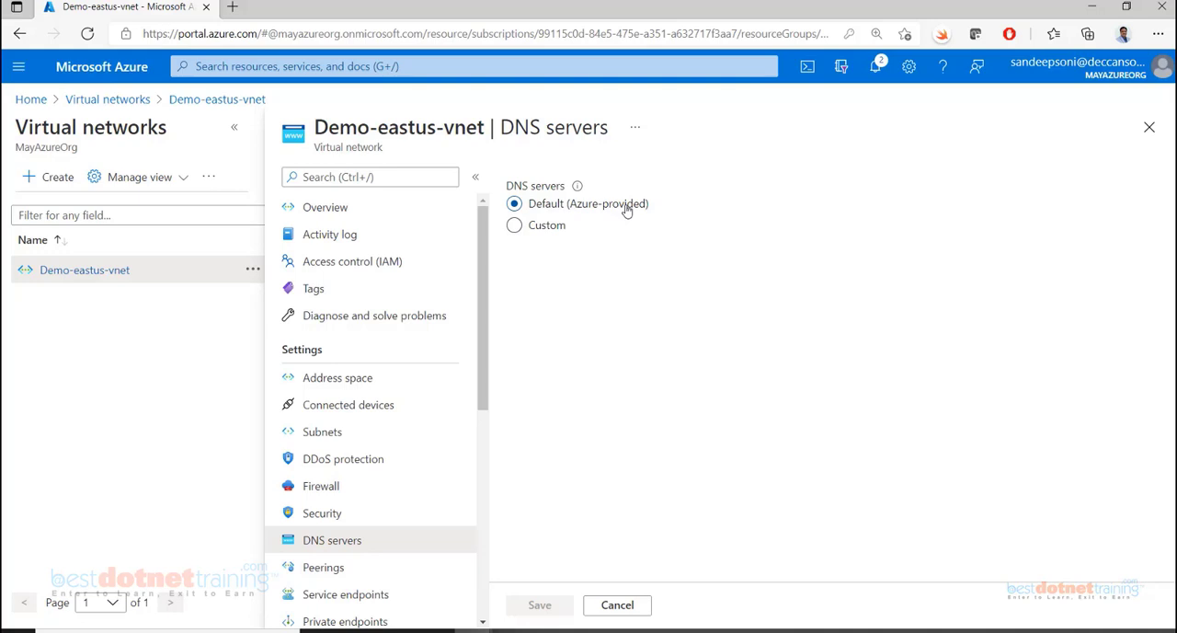
Choose the Custom DNS servers option for Demo-eastus-vnet, comparing it with the Azure-provided default, without saving
{"action": "left_click", "coordinate": [513, 227]}
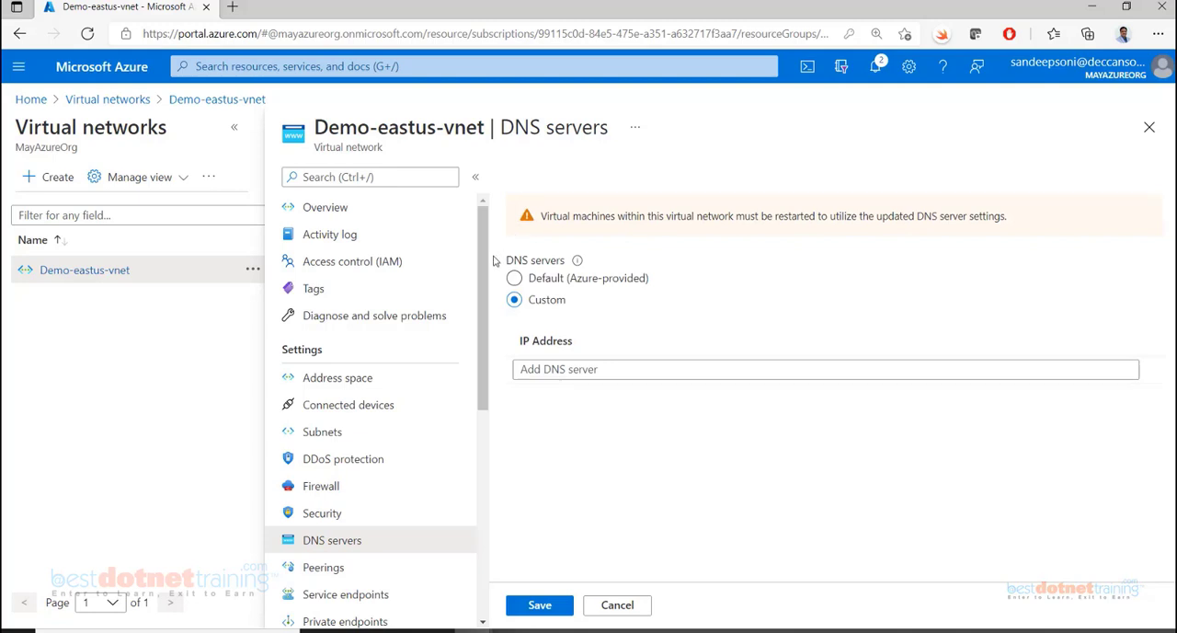
{"action": "left_click", "coordinate": [556, 369]}
{"action": "left_click", "coordinate": [528, 283]}
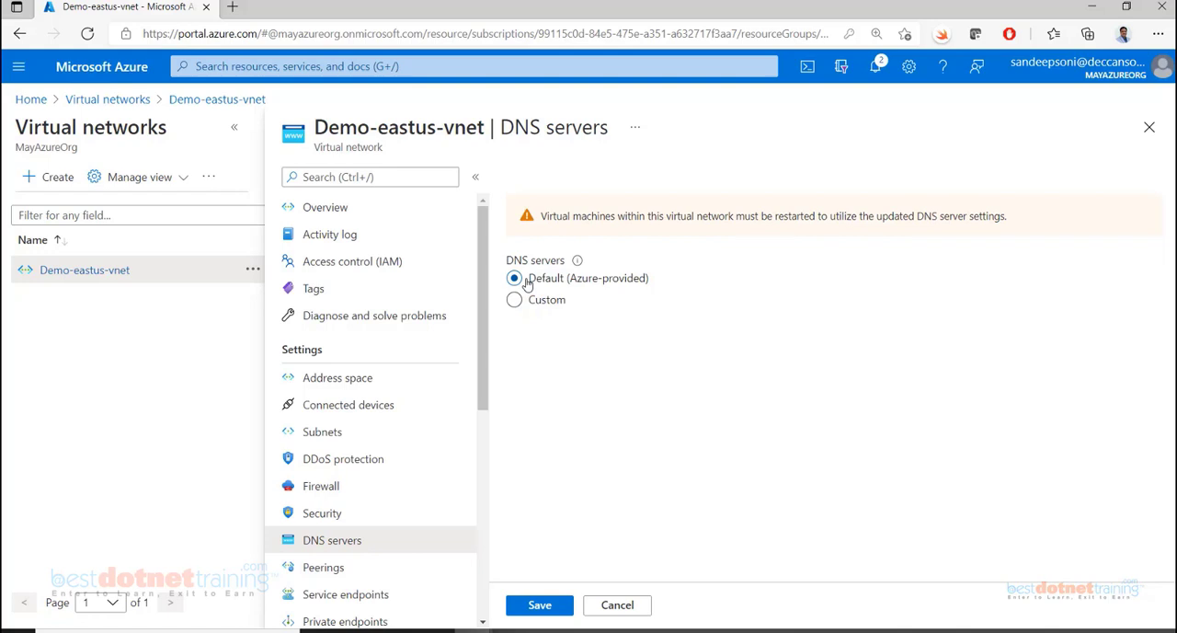
{"action": "left_click", "coordinate": [515, 300]}
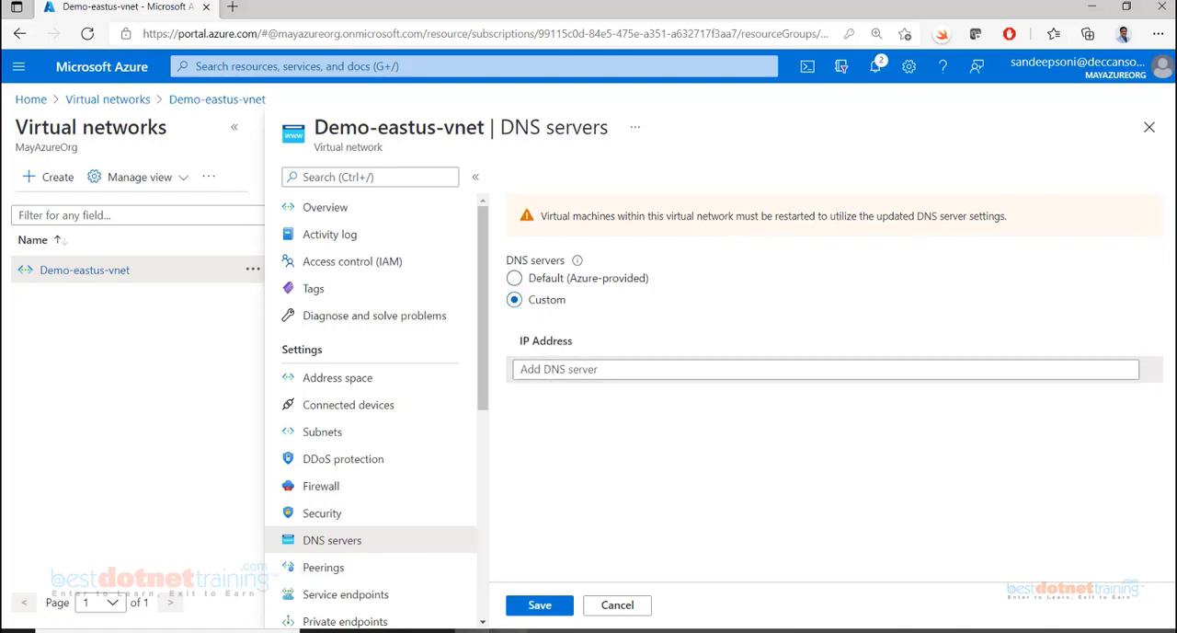
Switch to the GoDaddy Domain Manager, and from there to the DNS name resolution diagram in the Word document
{"action": "mouse_move", "coordinate": [497, 629]}
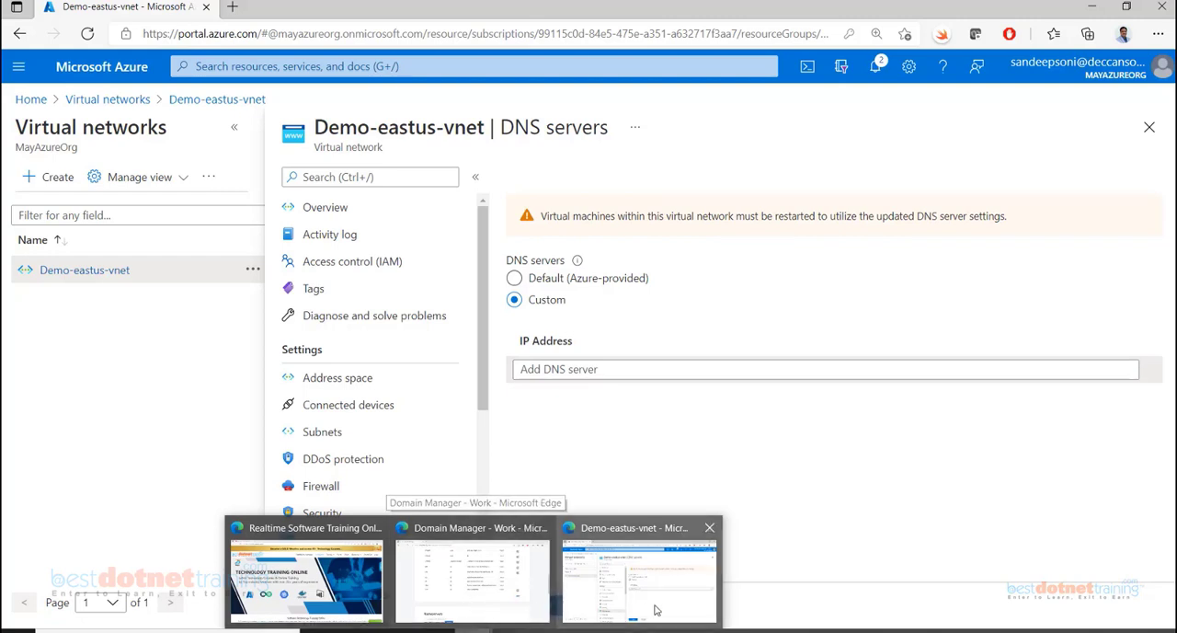
{"action": "left_click", "coordinate": [512, 578]}
{"action": "scroll", "coordinate": [520, 379], "scroll_direction": "up", "scroll_amount": 2}
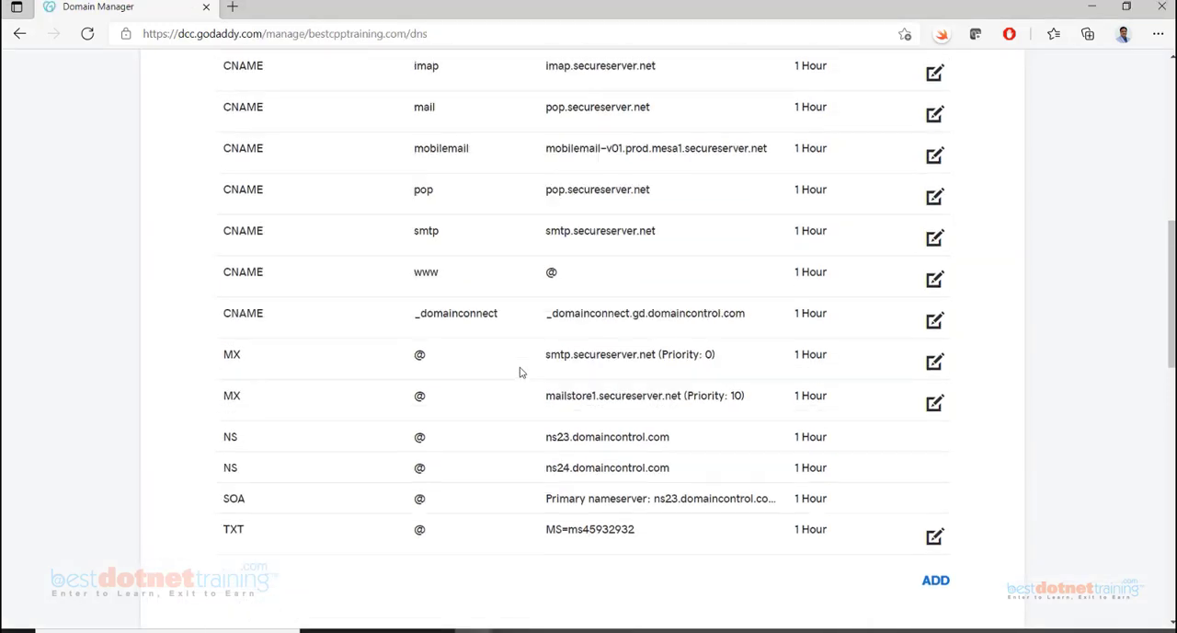
{"action": "key", "text": "alt+Tab"}
{"action": "scroll", "coordinate": [428, 406], "scroll_direction": "down", "scroll_amount": 10}
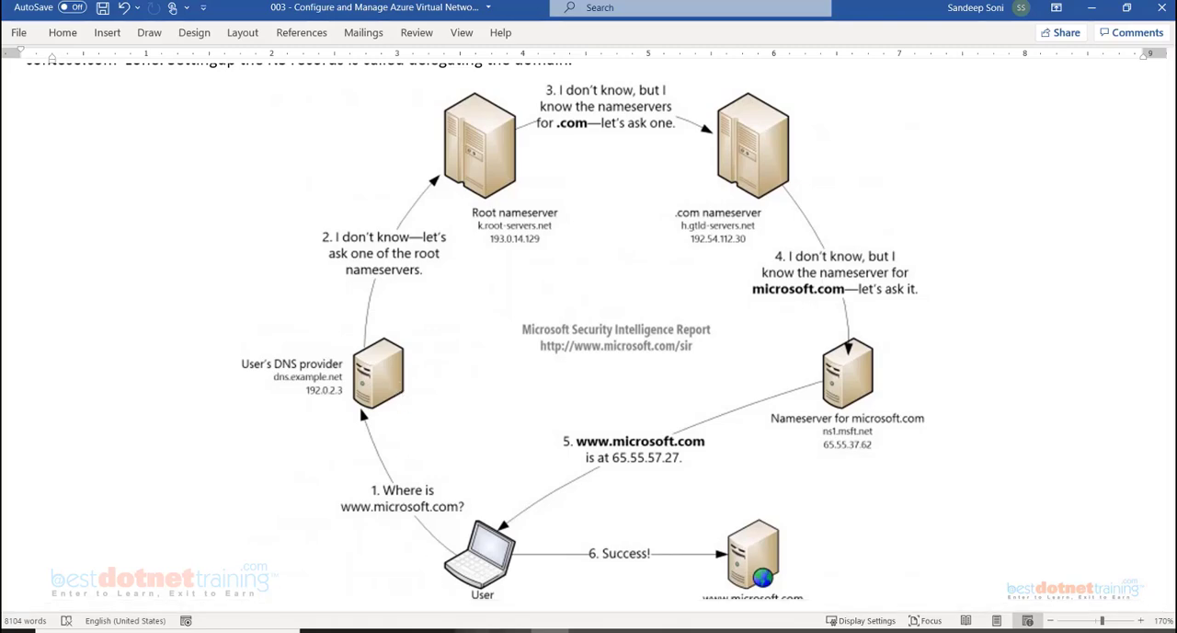
Examine the DNS records in the GoDaddy Domain Manager and highlight the domain name bestcpptraining.com
{"action": "left_click", "coordinate": [490, 604]}
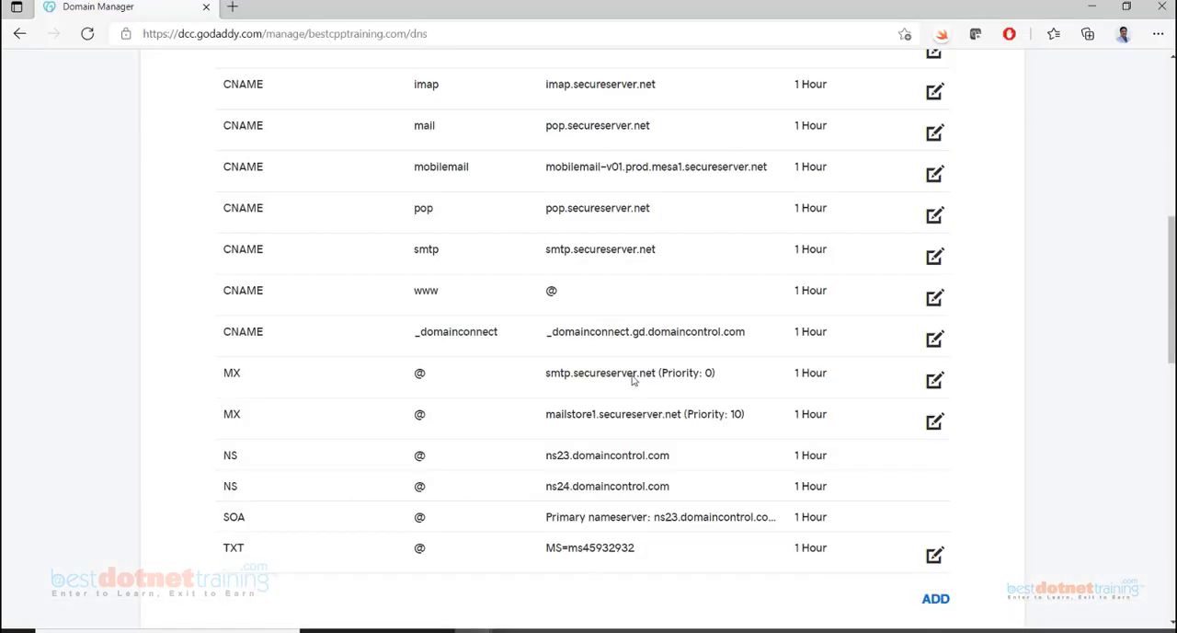
{"action": "scroll", "coordinate": [542, 273], "scroll_direction": "up", "scroll_amount": 3}
{"action": "scroll", "coordinate": [542, 273], "scroll_direction": "up", "scroll_amount": 3}
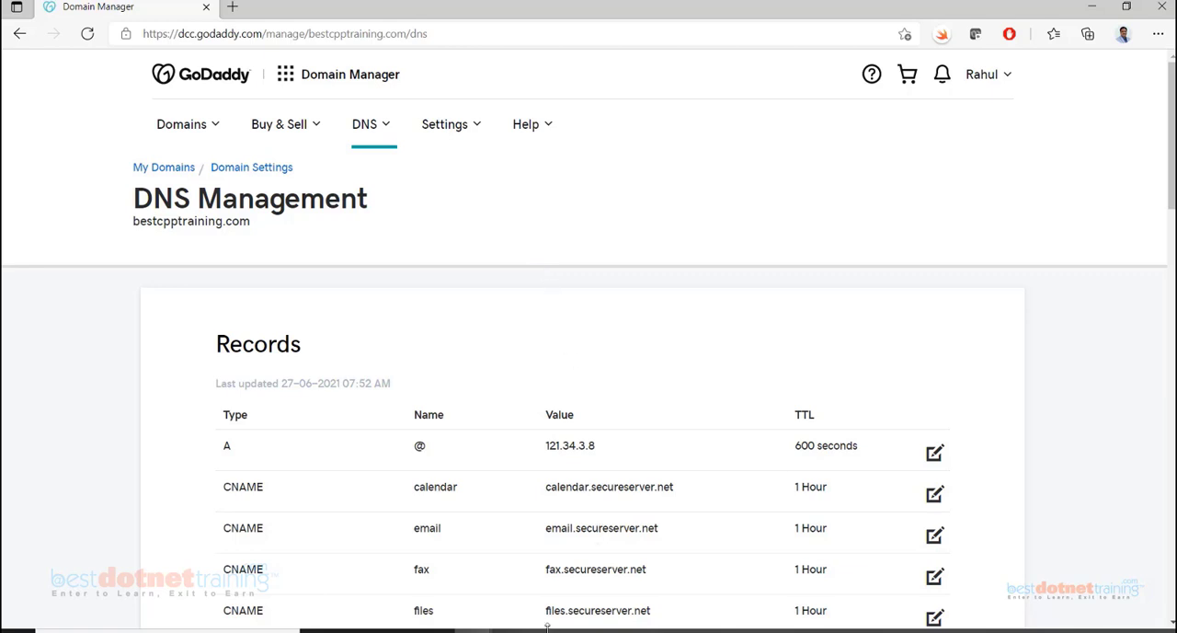
{"action": "scroll", "coordinate": [478, 502], "scroll_direction": "down", "scroll_amount": 3}
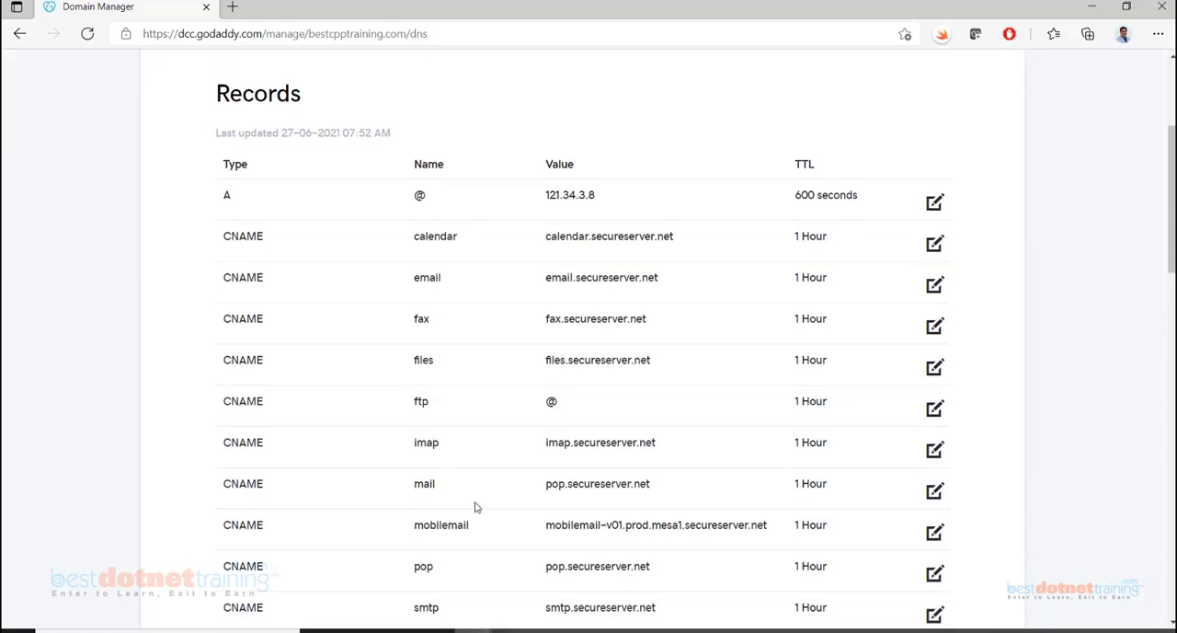
{"action": "scroll", "coordinate": [476, 507], "scroll_direction": "down", "scroll_amount": 1}
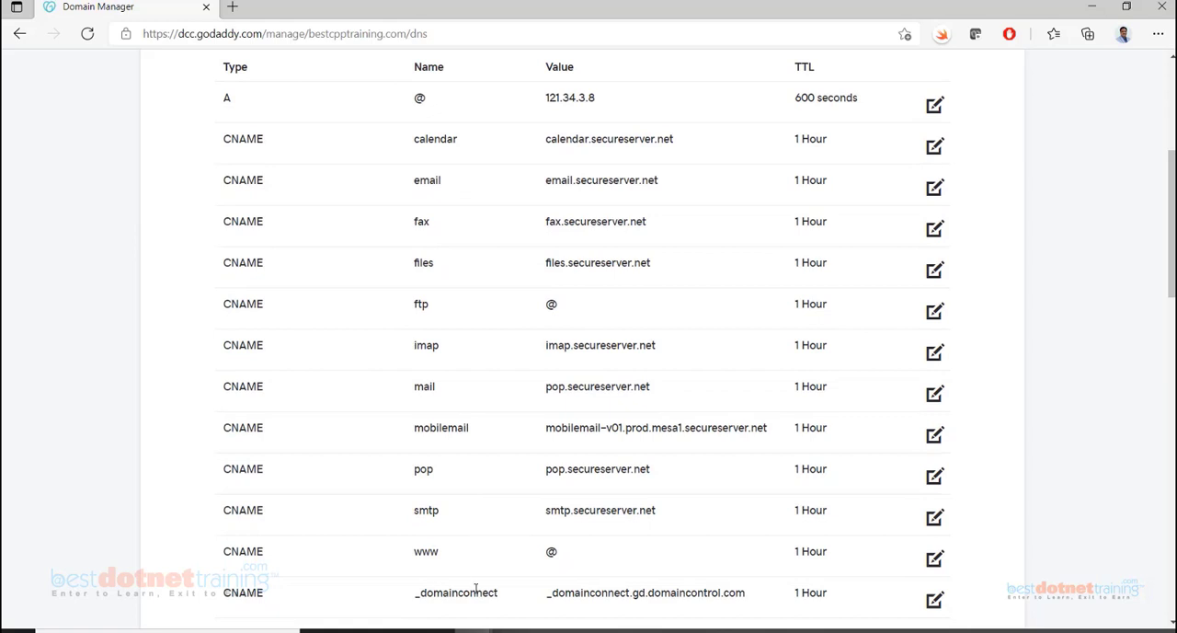
{"action": "mouse_move", "coordinate": [474, 631]}
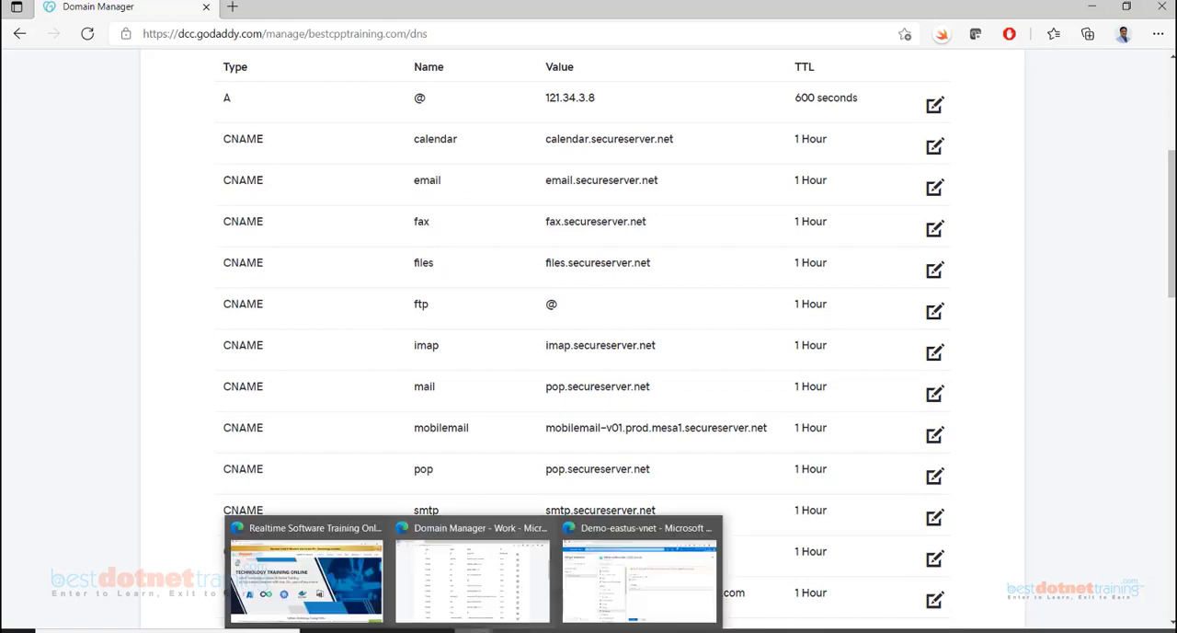
{"action": "left_click", "coordinate": [505, 596]}
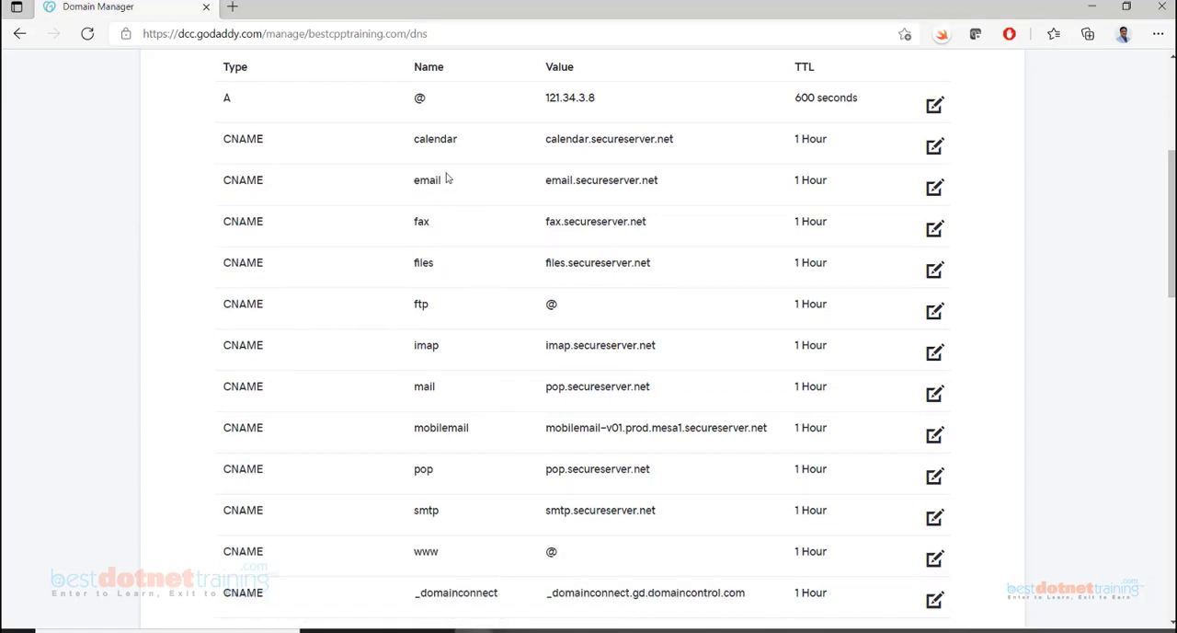
{"action": "scroll", "coordinate": [447, 179], "scroll_direction": "up", "scroll_amount": 4}
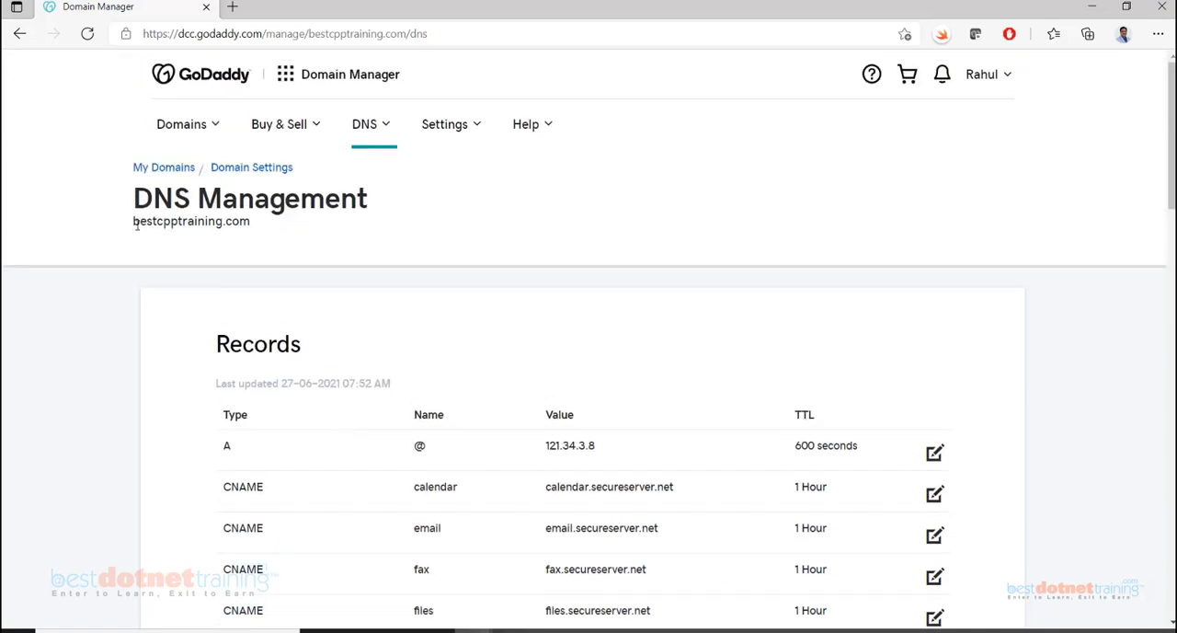
{"action": "left_click_drag", "start_coordinate": [134, 221], "coordinate": [246, 237]}
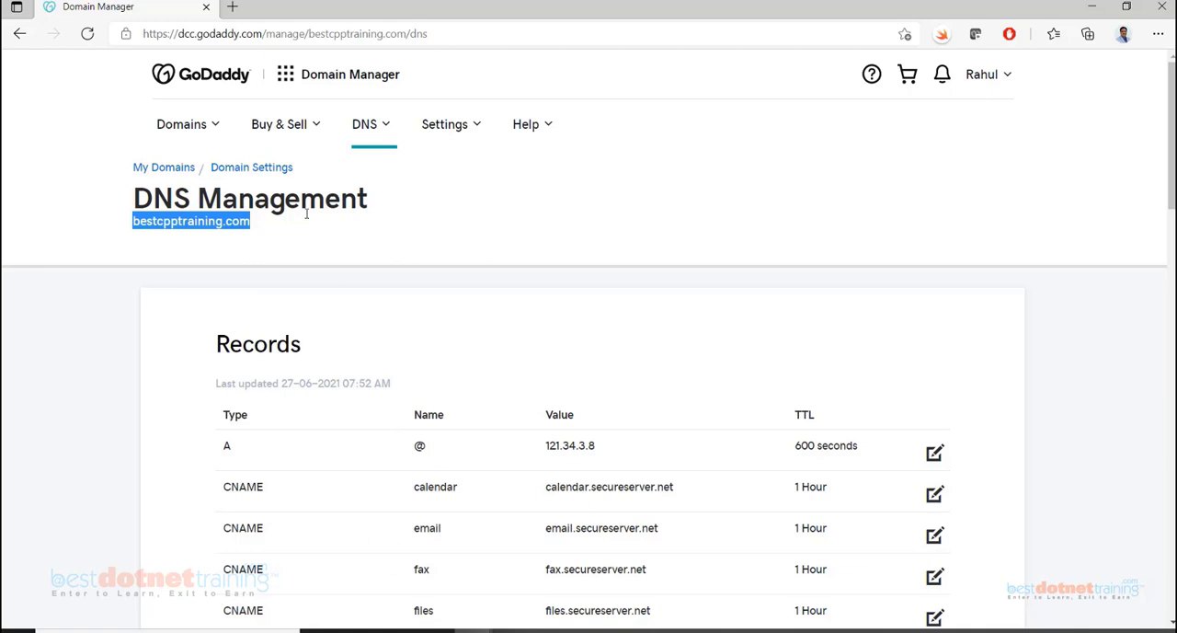
Switch to the Realtime Software Training browser window and return to the GoDaddy DNS records list
{"action": "mouse_move", "coordinate": [474, 628]}
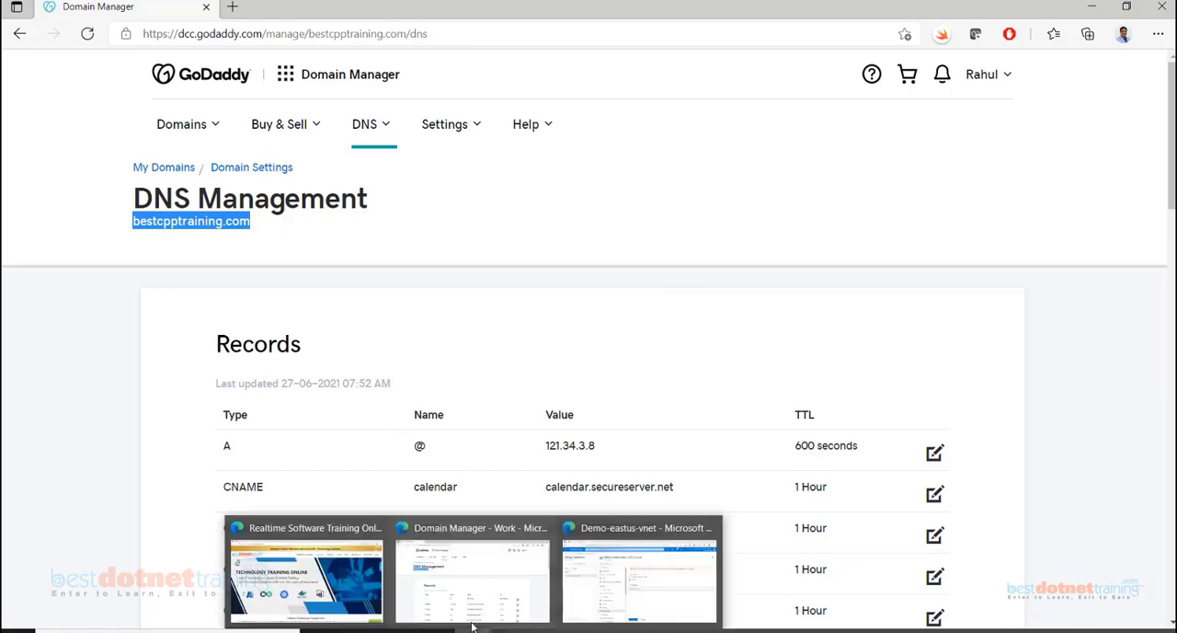
{"action": "left_click", "coordinate": [328, 565]}
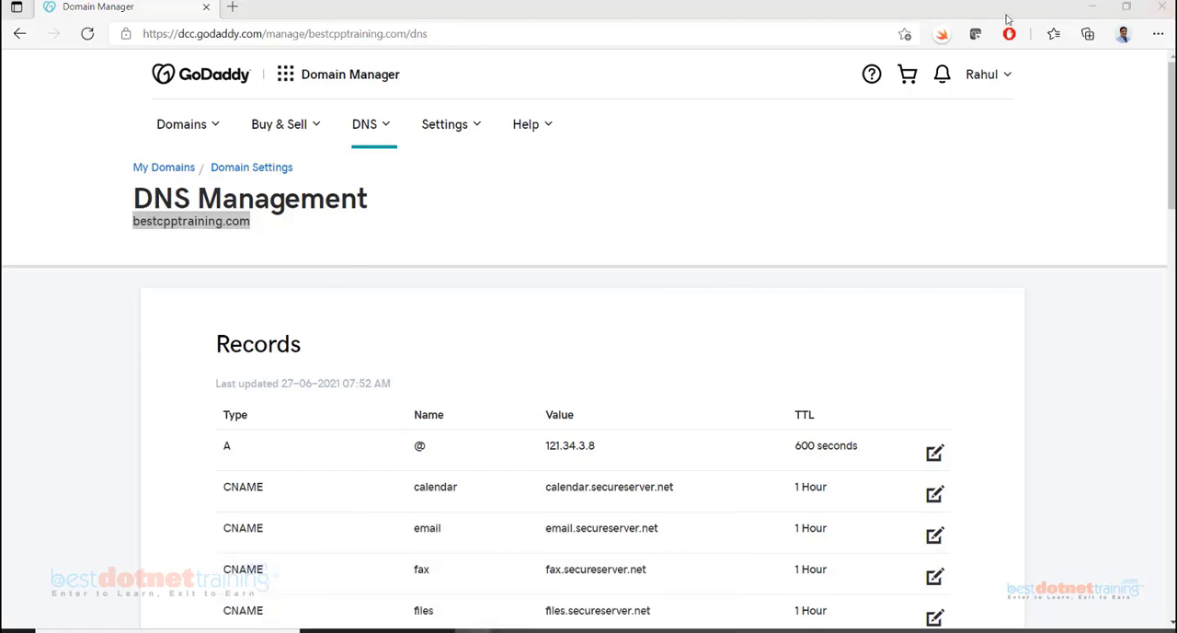
{"action": "key", "text": "alt+Tab"}
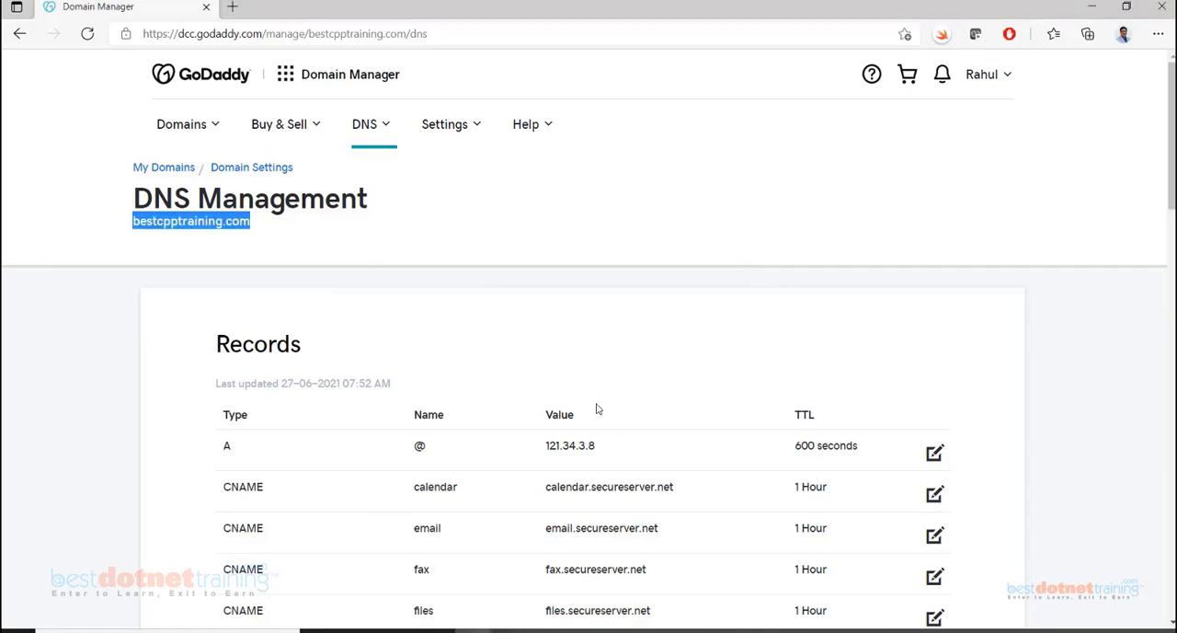
{"action": "scroll", "coordinate": [489, 498], "scroll_direction": "down", "scroll_amount": 3}
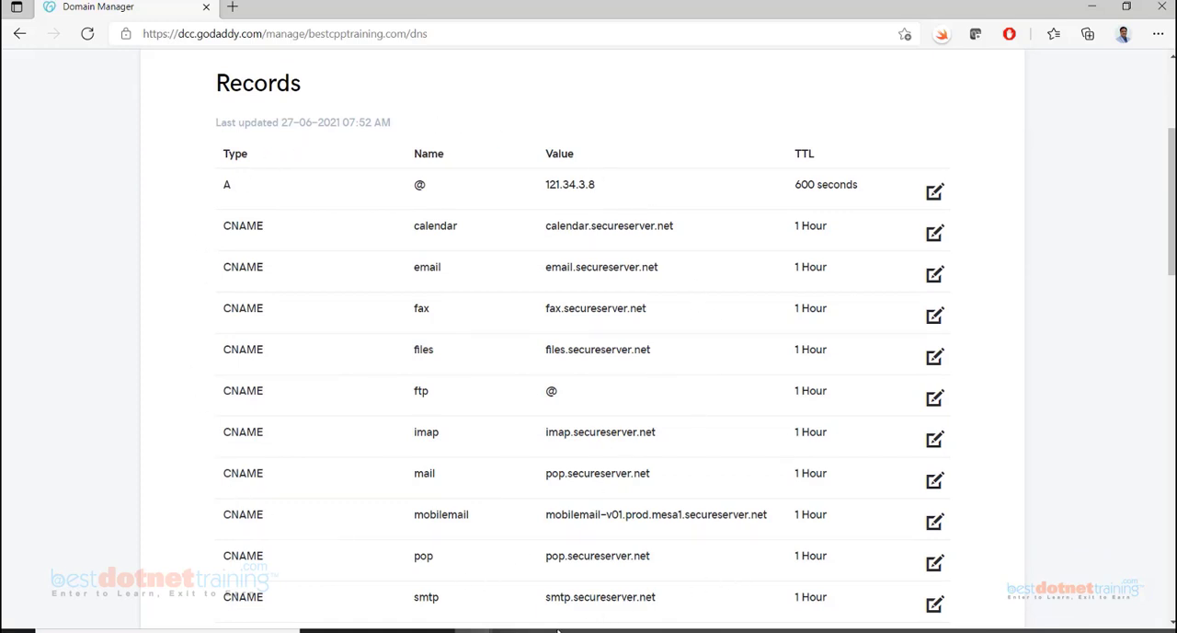
Switch to the Azure portal, search for DNS to open the DNS zones service, and start creating a zone
{"action": "mouse_move", "coordinate": [550, 631]}
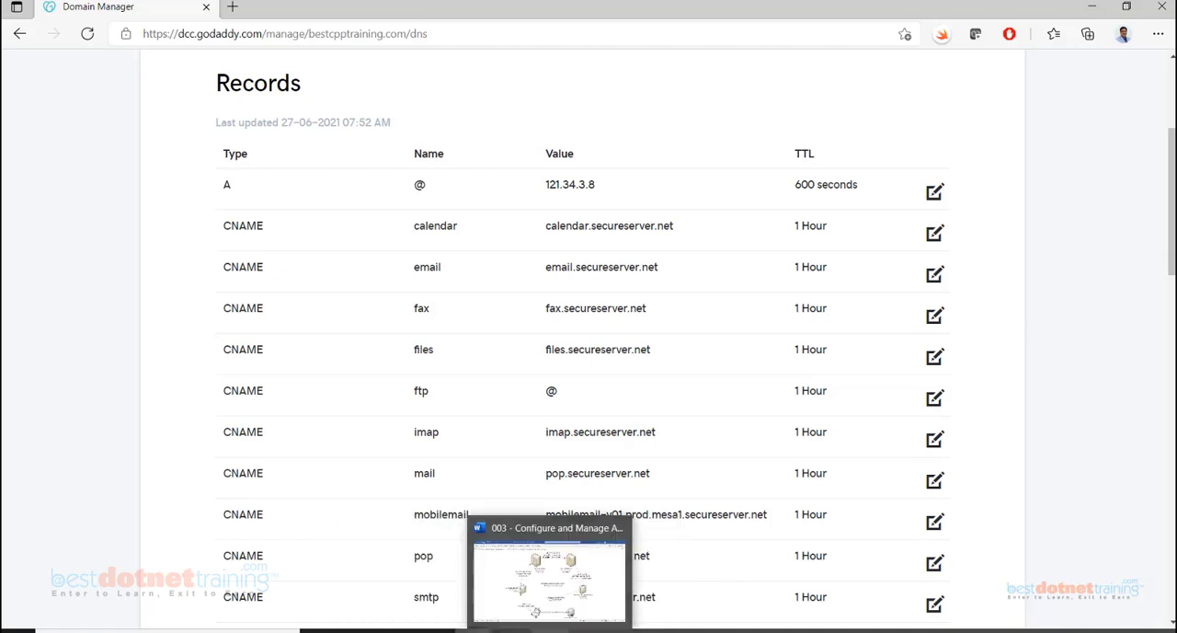
{"action": "mouse_move", "coordinate": [474, 631]}
{"action": "left_click", "coordinate": [557, 575]}
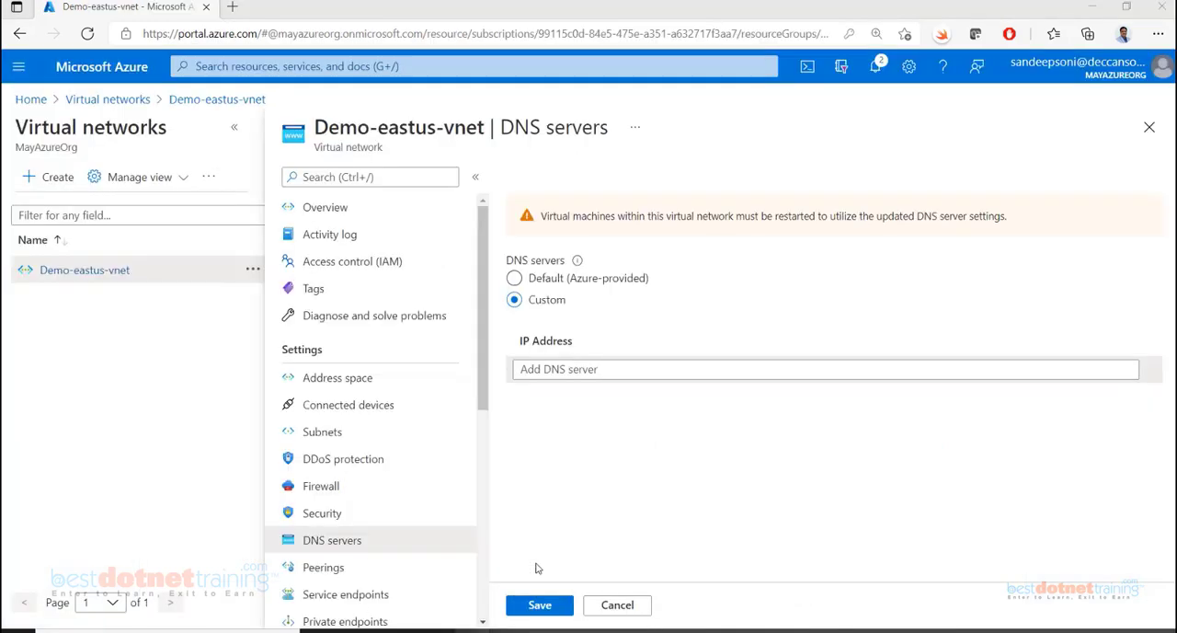
{"action": "left_click", "coordinate": [304, 69]}
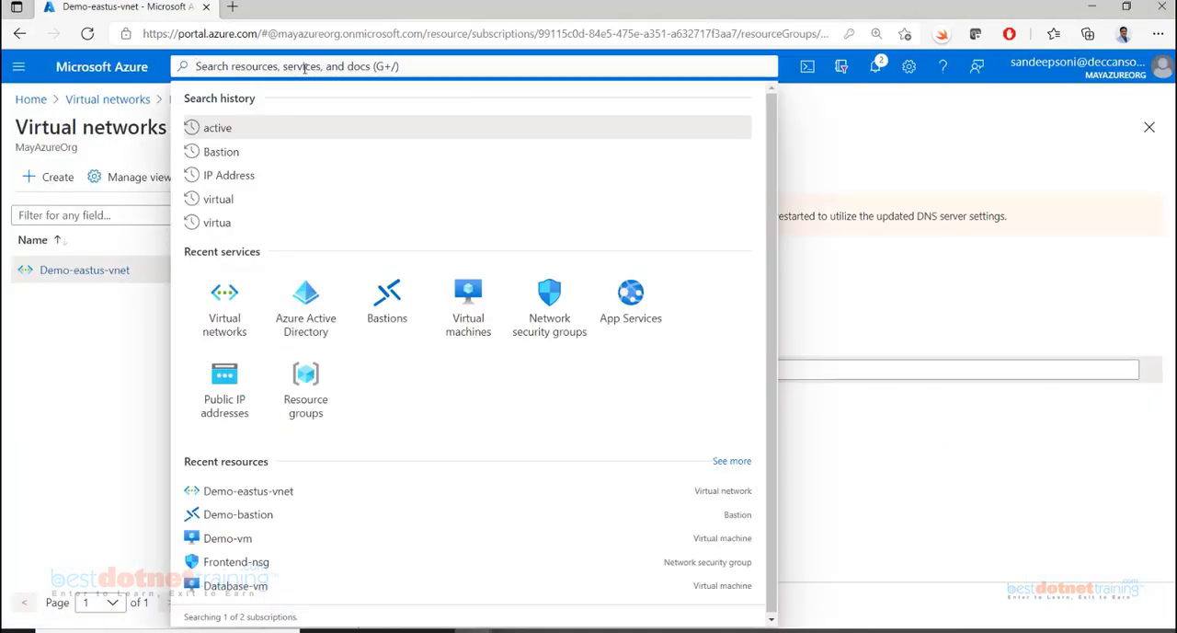
{"action": "type", "text": "DNZ"}
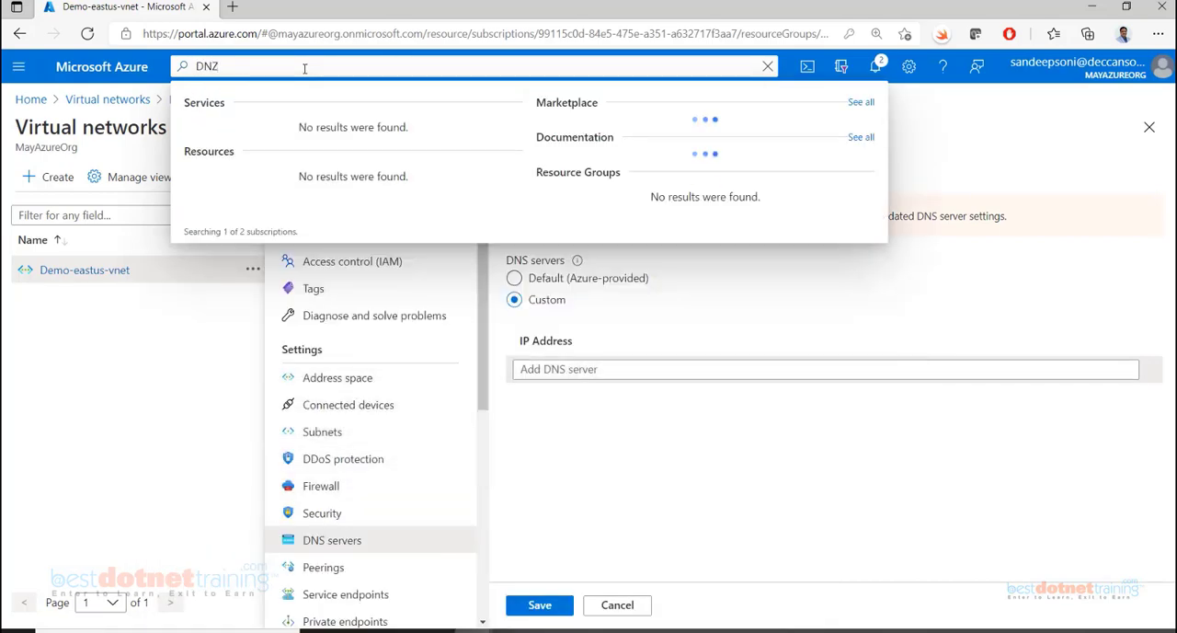
{"action": "key", "text": "BackSpace"}
{"action": "type", "text": "S"}
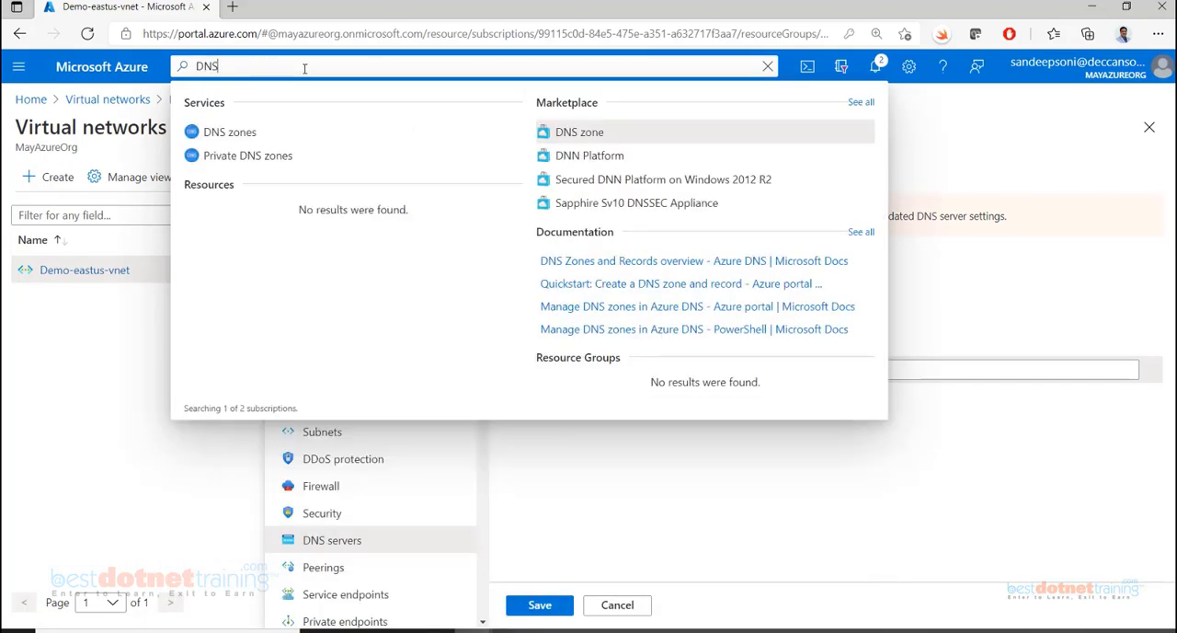
{"action": "left_click", "coordinate": [244, 138]}
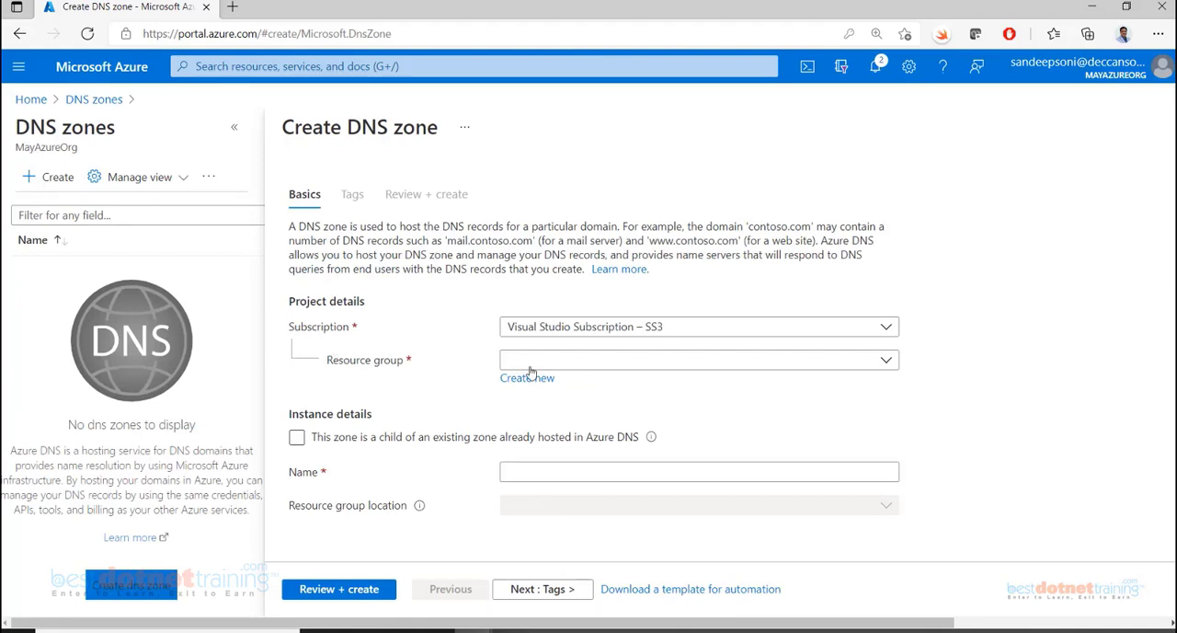
Set the new DNS zone's resource group to Demo-eastus-rg and its name to bestcpptraining.com
{"action": "left_click", "coordinate": [641, 364]}
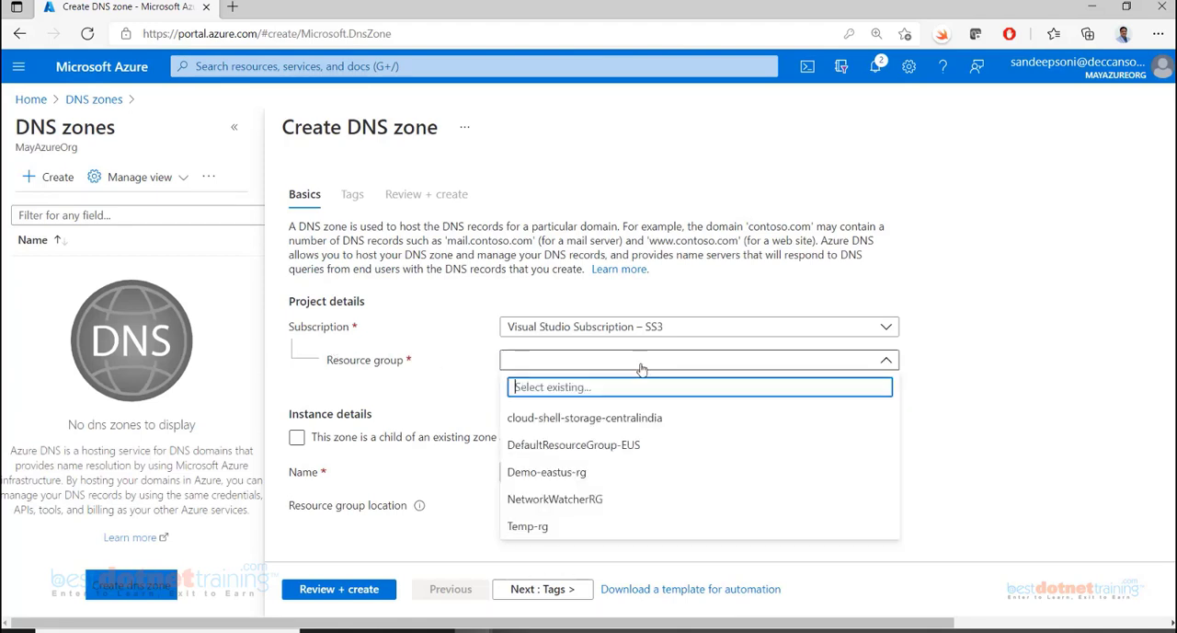
{"action": "left_click", "coordinate": [549, 474]}
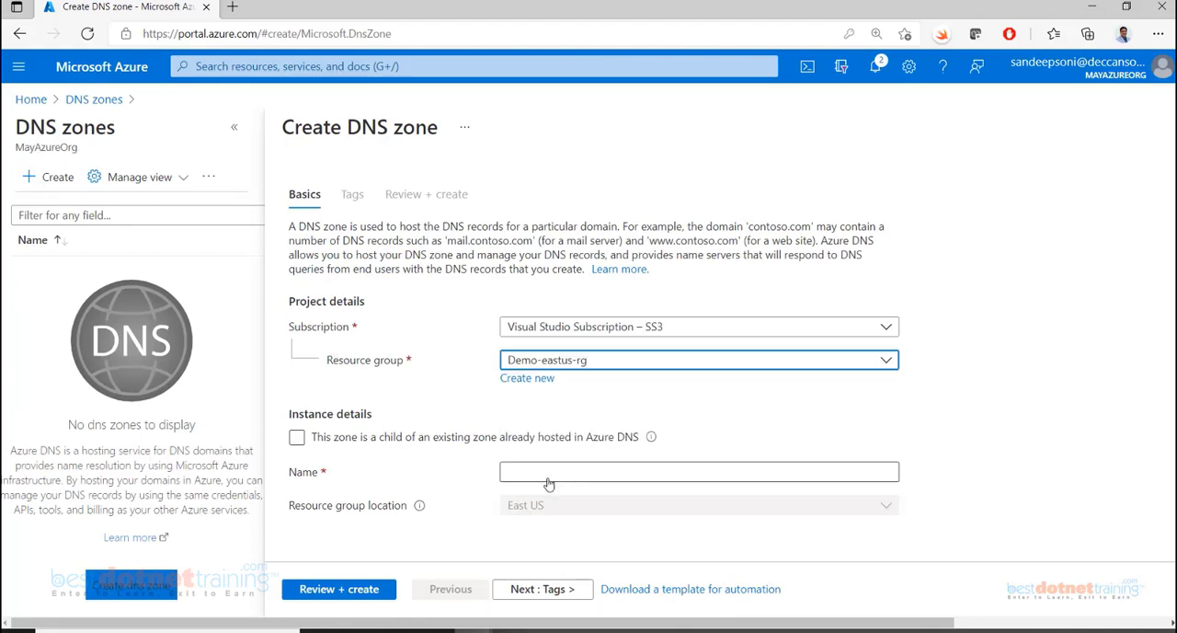
{"action": "left_click", "coordinate": [549, 478]}
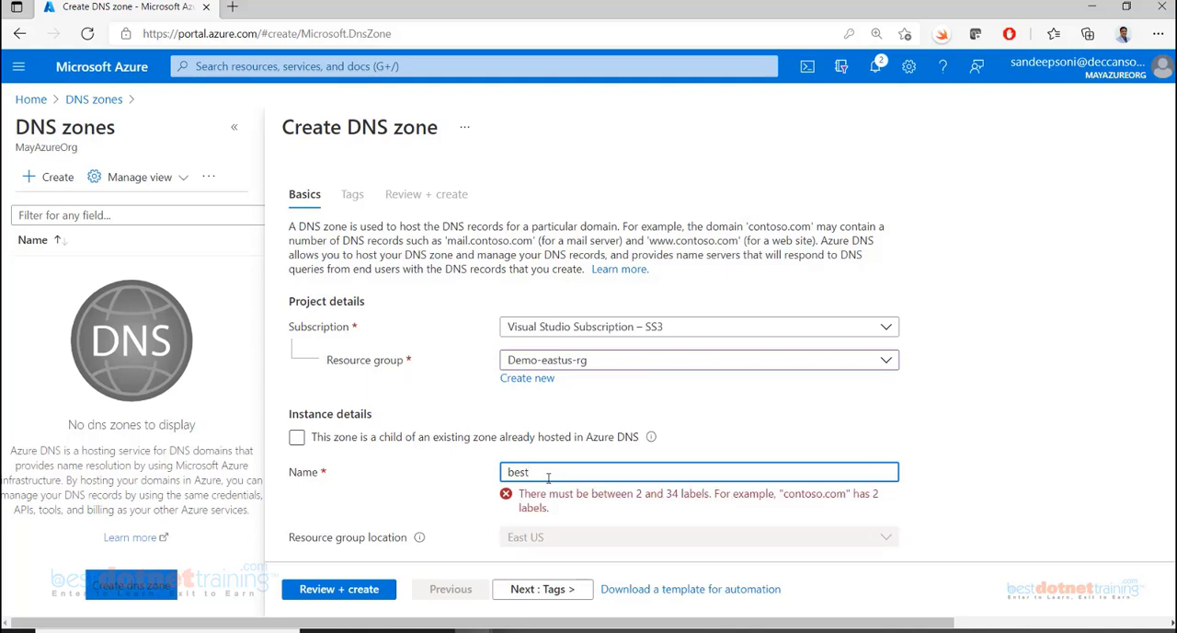
{"action": "type", "text": "bestcpptraining.com"}
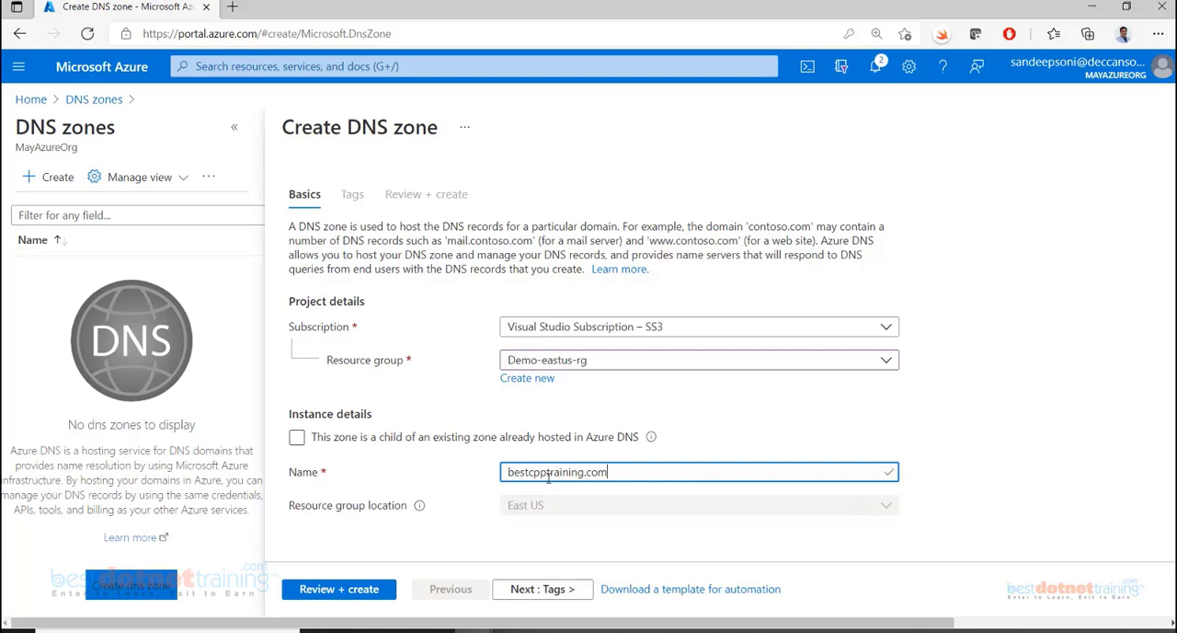
Leave the tags empty, review the DNS zone's configuration and create the zone
{"action": "left_click", "coordinate": [552, 588]}
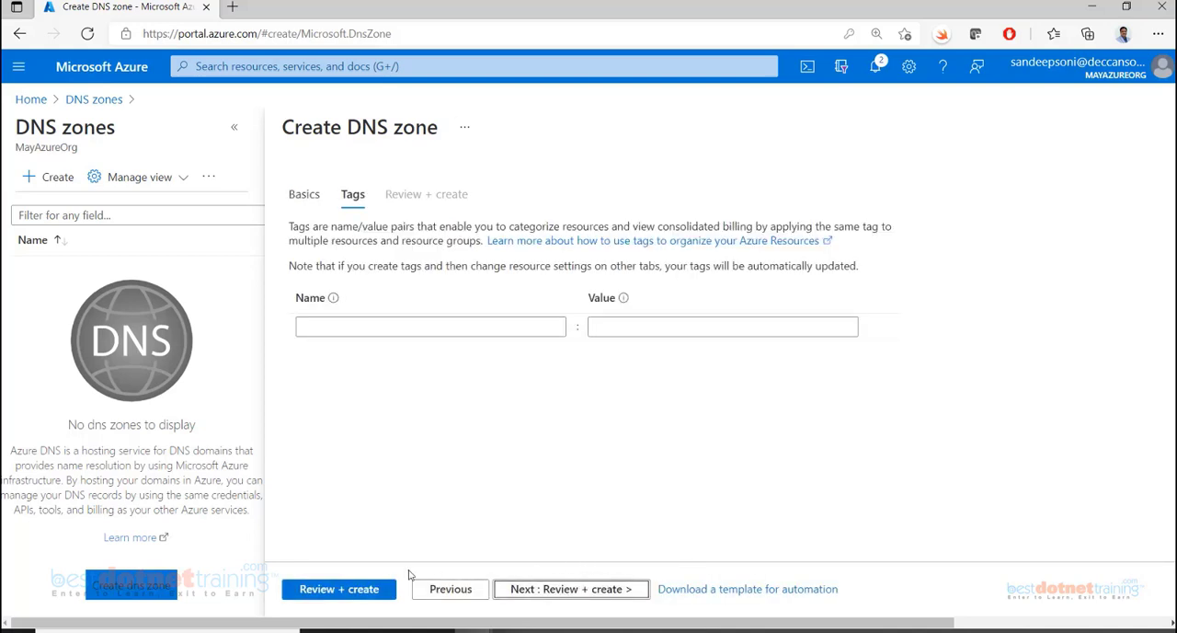
{"action": "left_click", "coordinate": [355, 589]}
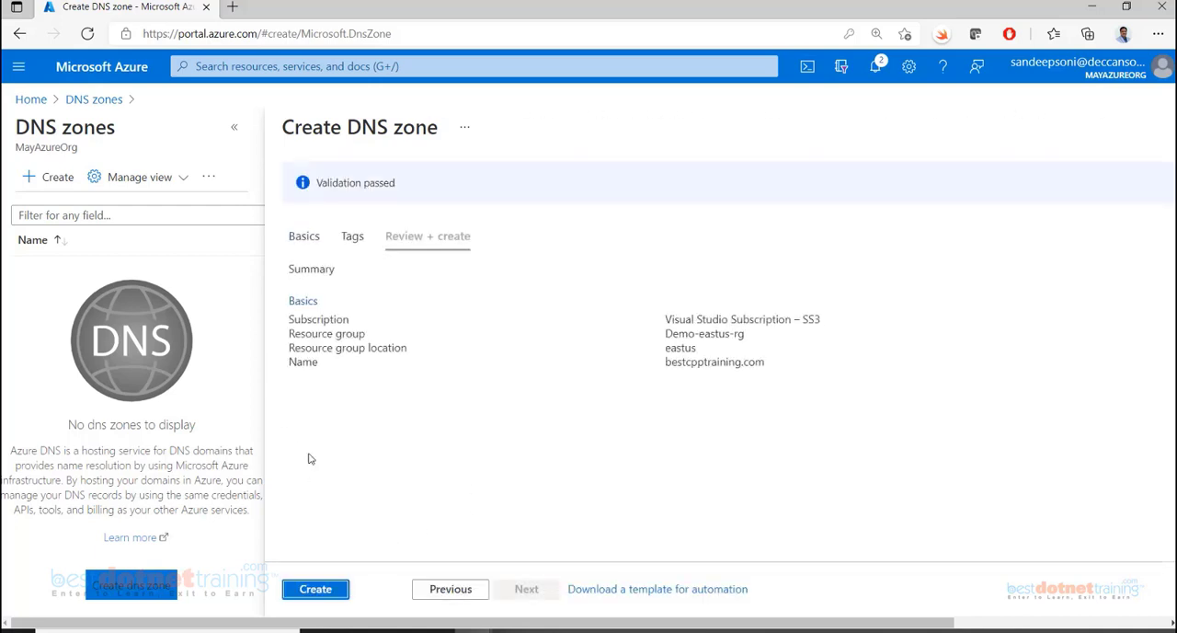
{"action": "left_click", "coordinate": [320, 592]}
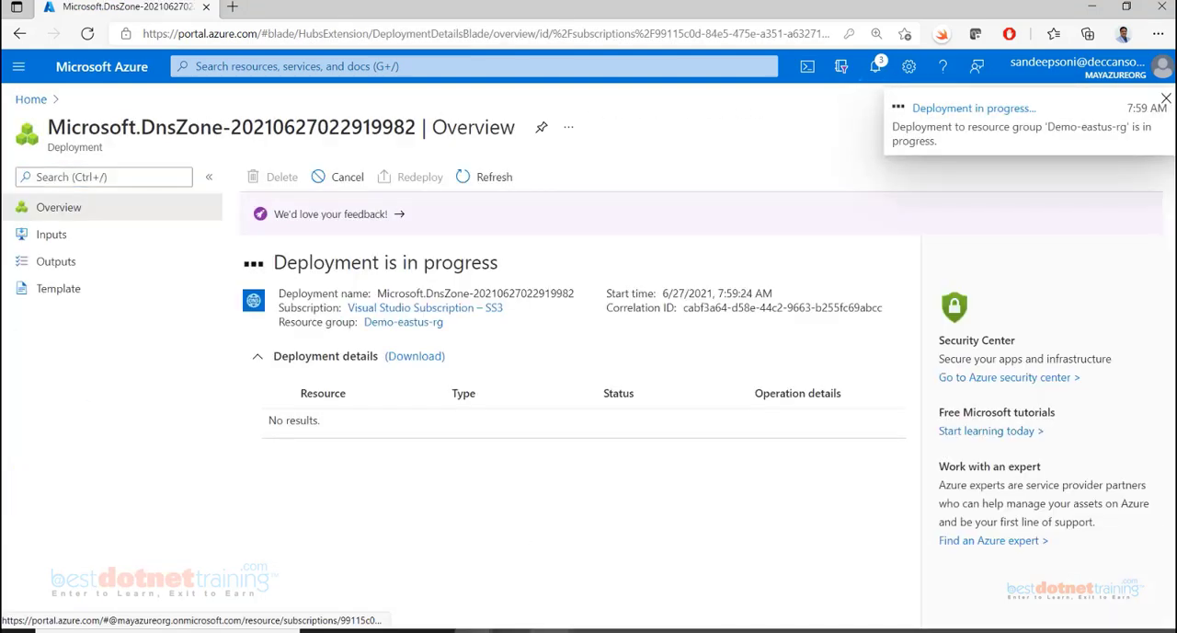
Open the deployed bestcpptraining.com DNS zone to view its name servers and record sets
{"action": "left_click", "coordinate": [567, 595]}
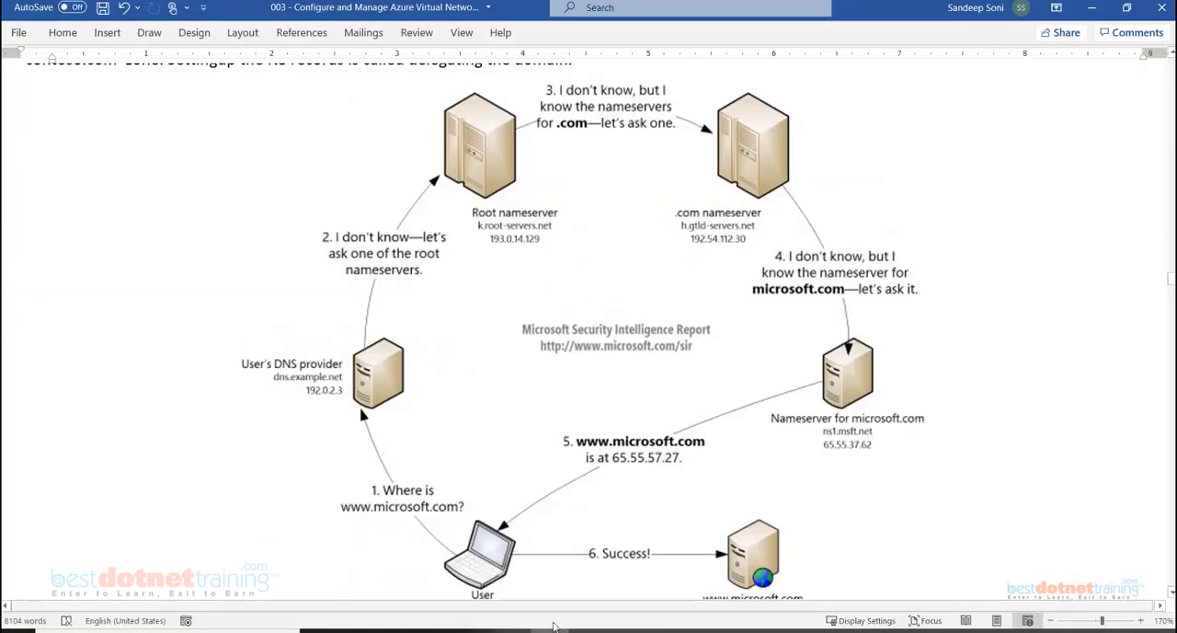
{"action": "left_click", "coordinate": [552, 631]}
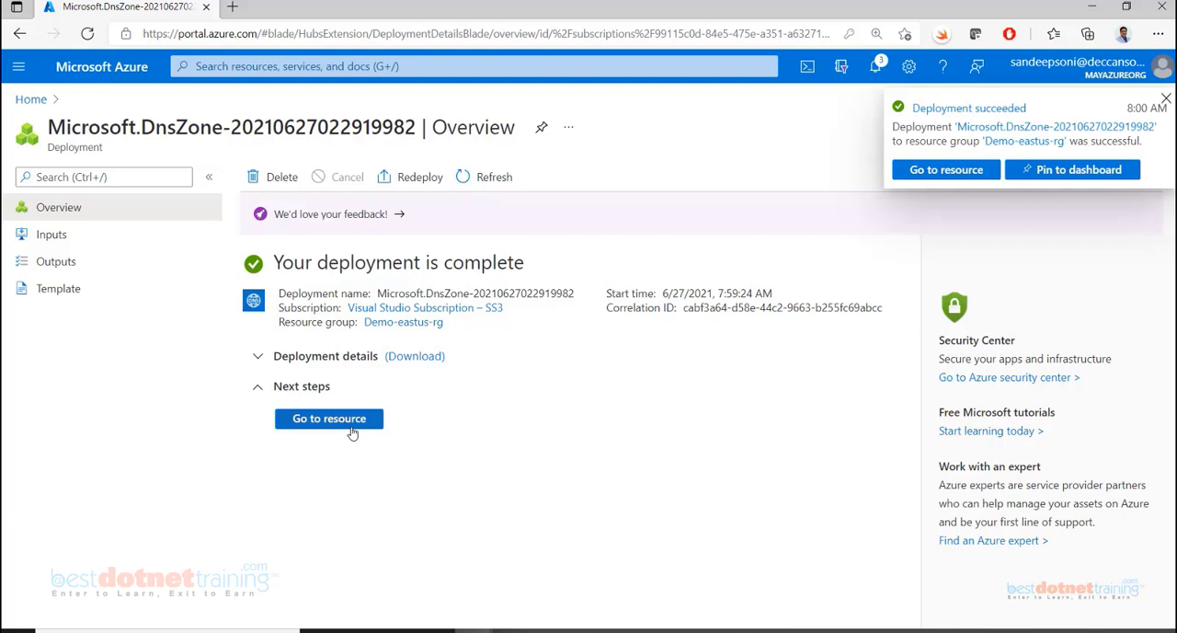
{"action": "left_click", "coordinate": [329, 419]}
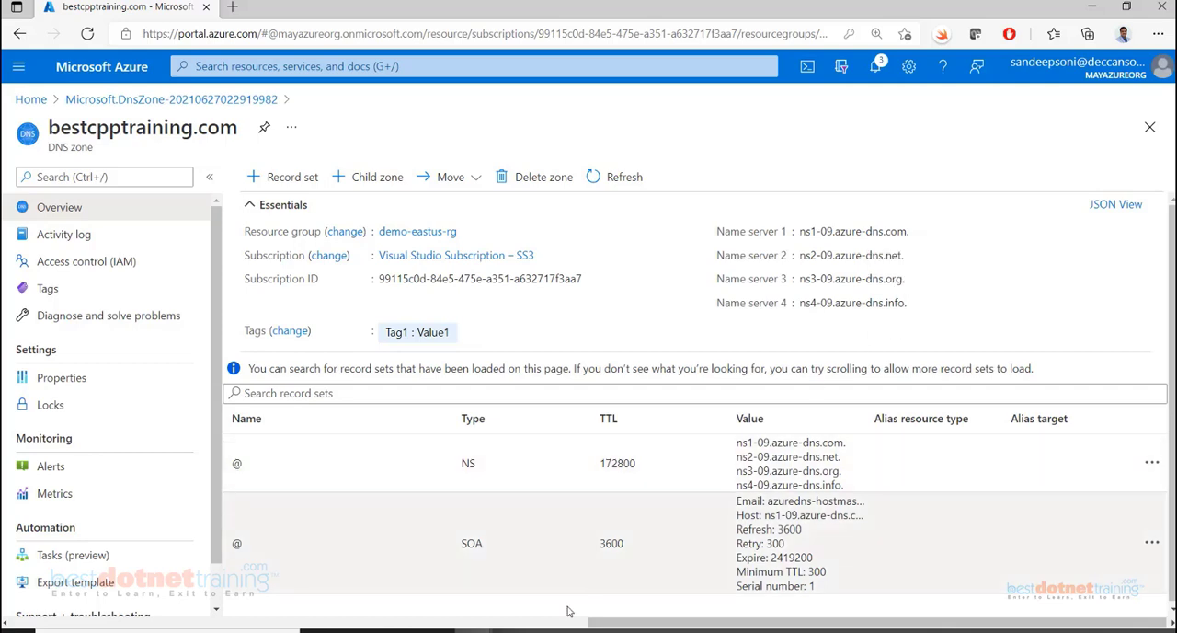
{"action": "mouse_move", "coordinate": [473, 631]}
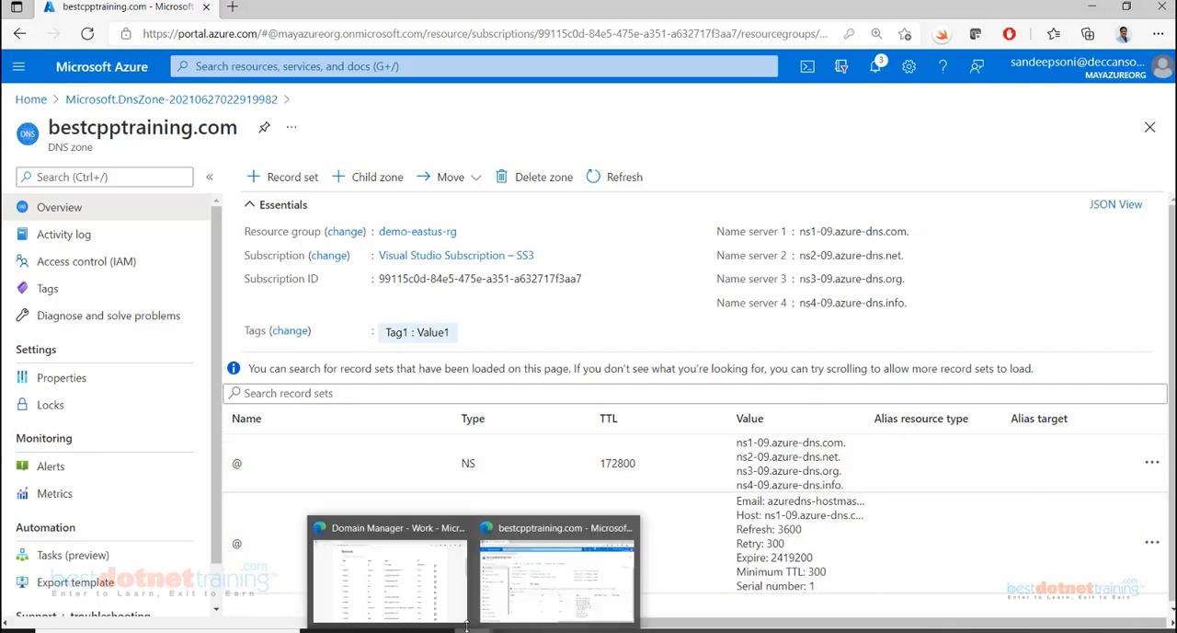
Switch to GoDaddy's Domain Manager and open the form for entering custom nameservers for bestcpptraining.com
{"action": "left_click", "coordinate": [464, 569]}
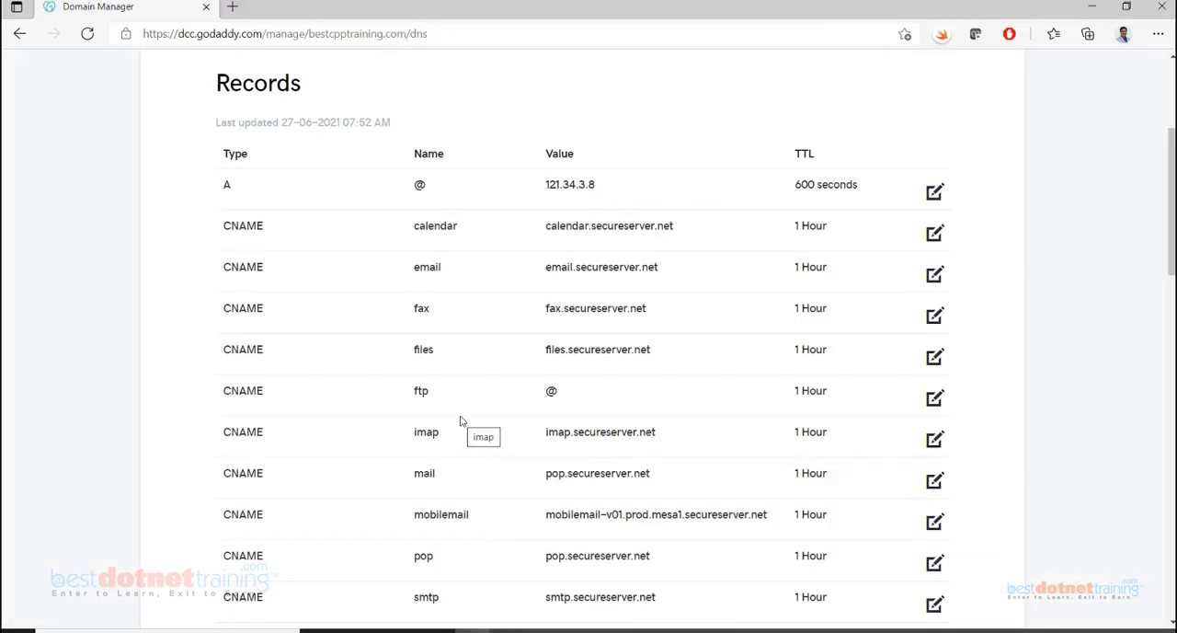
{"action": "scroll", "coordinate": [462, 421], "scroll_direction": "down", "scroll_amount": 5}
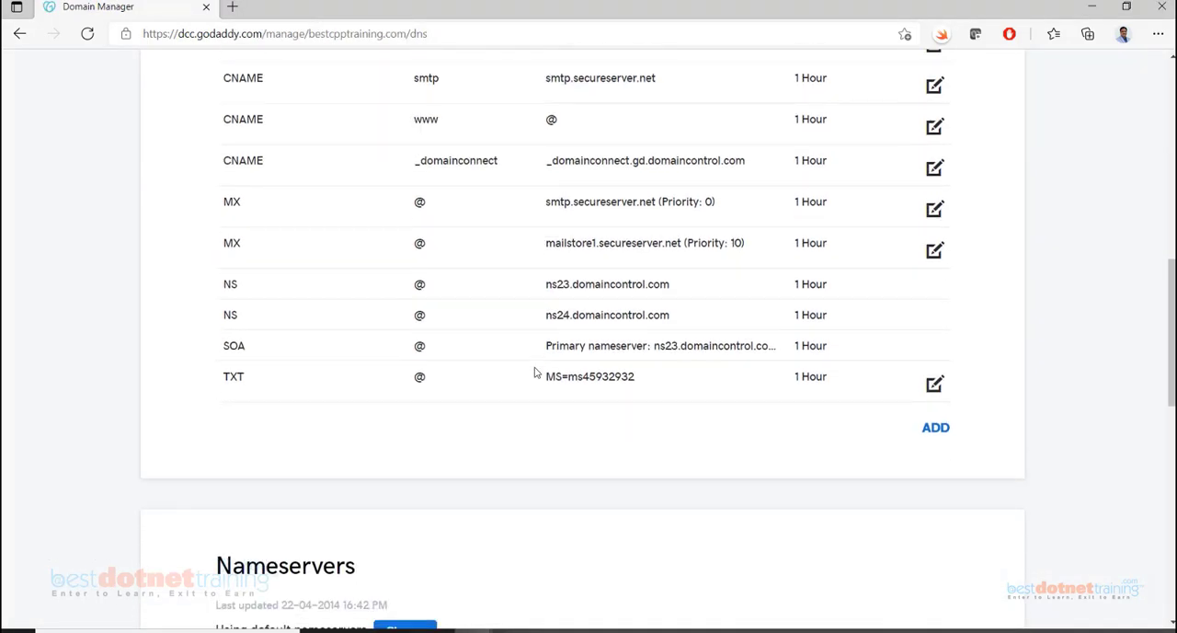
{"action": "scroll", "coordinate": [534, 371], "scroll_direction": "down", "scroll_amount": 4}
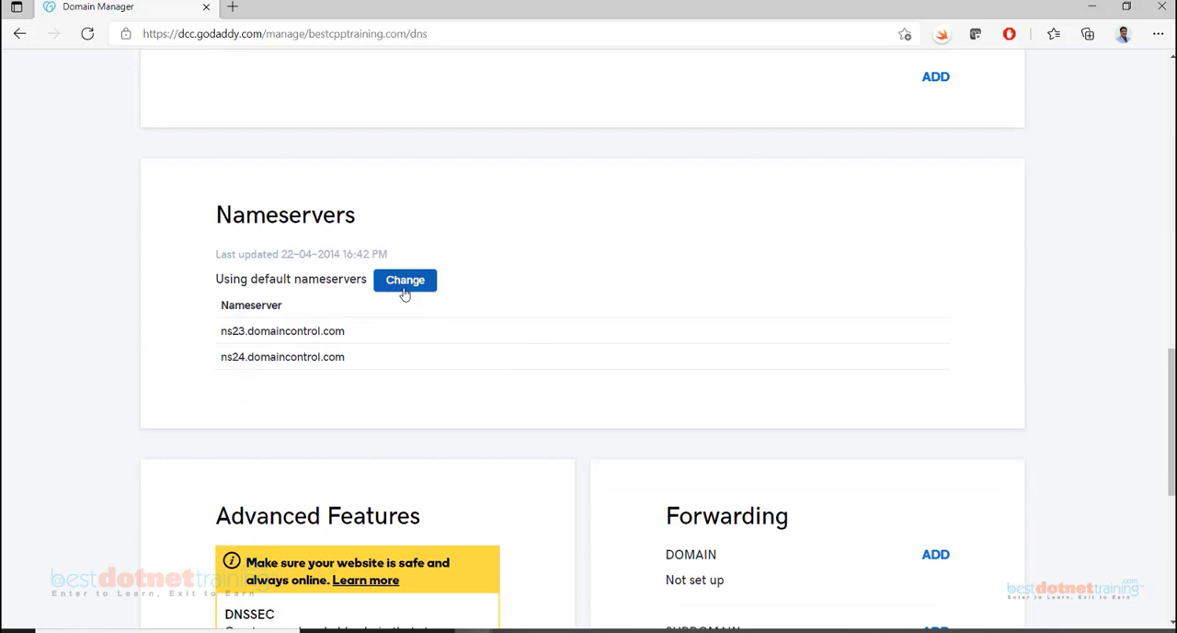
{"action": "left_click", "coordinate": [404, 281]}
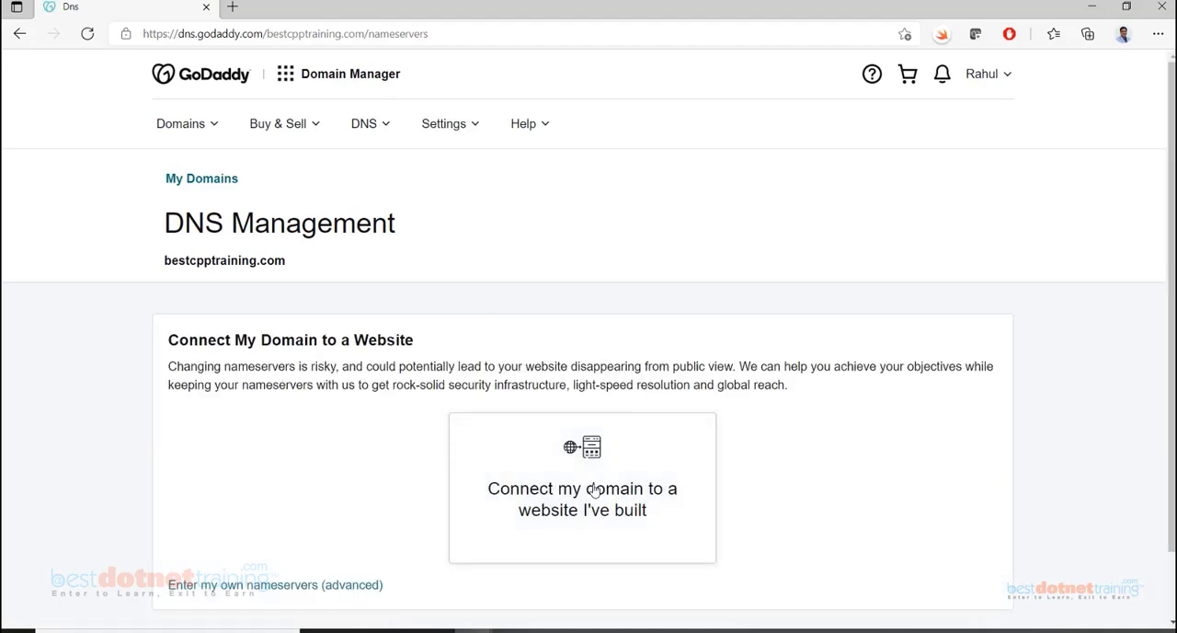
{"action": "scroll", "coordinate": [591, 488], "scroll_direction": "down", "scroll_amount": 2}
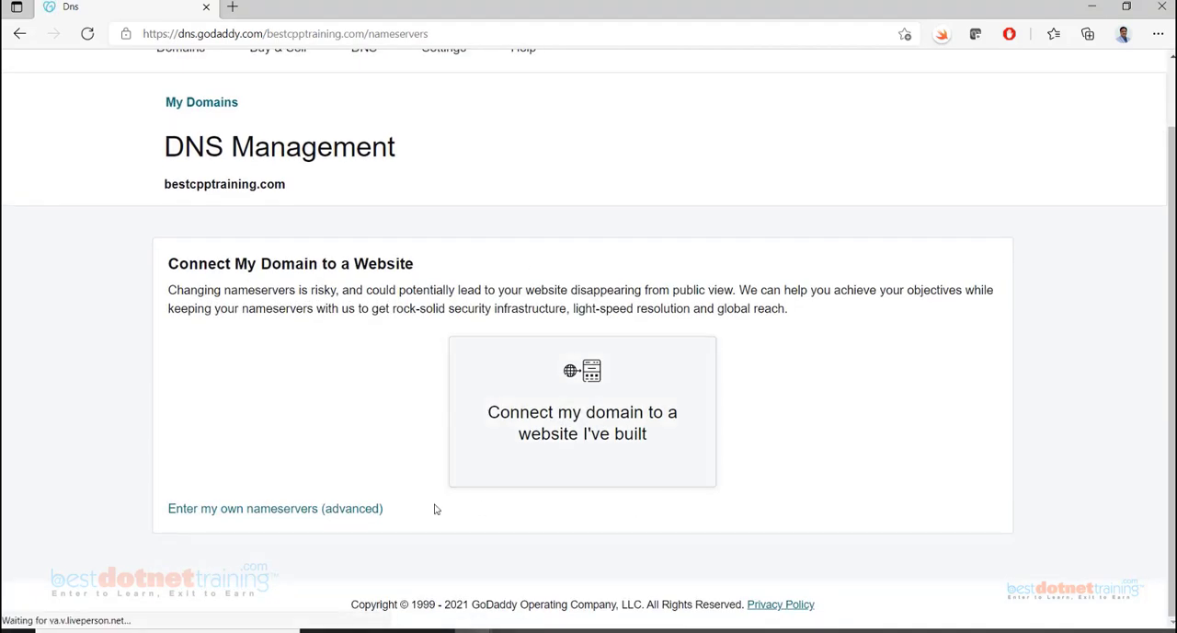
{"action": "left_click", "coordinate": [329, 509]}
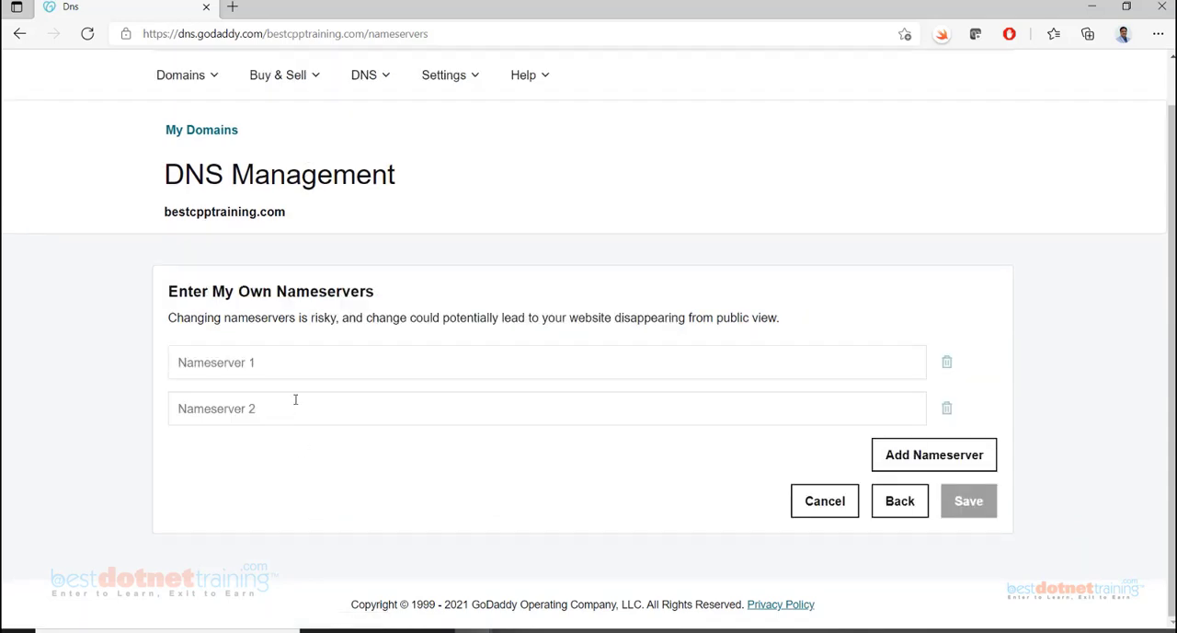
Copy name server 1 from the Azure DNS zone and enter it in GoDaddy as Nameserver 1, ns1-09.azure-dns.com without the trailing dot
{"action": "left_click", "coordinate": [295, 364]}
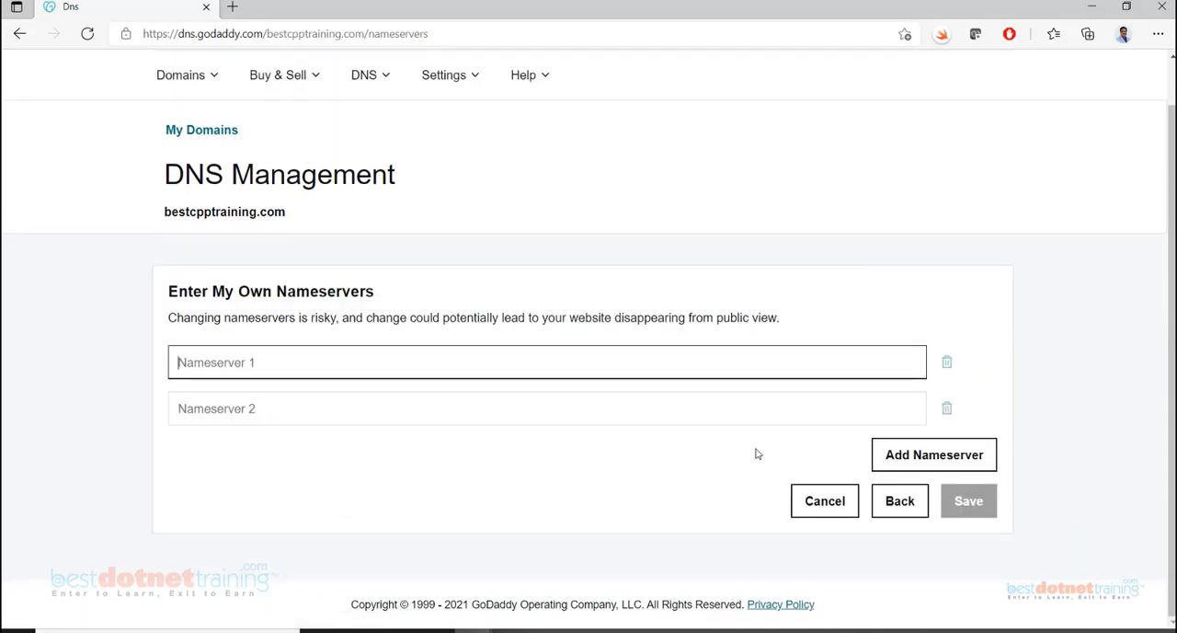
{"action": "key", "text": "alt+Tab"}
{"action": "left_click_drag", "start_coordinate": [798, 231], "coordinate": [904, 232]}
{"action": "left_click", "coordinate": [920, 231]}
{"action": "key", "text": "alt+Tab"}
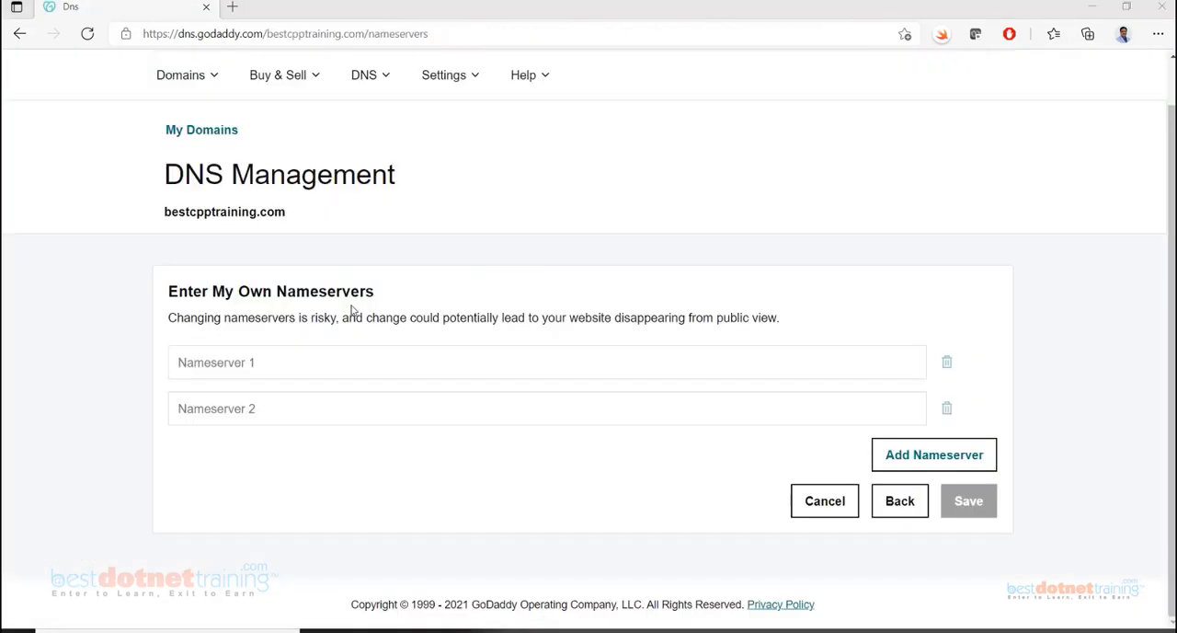
{"action": "key", "text": "ctrl+v"}
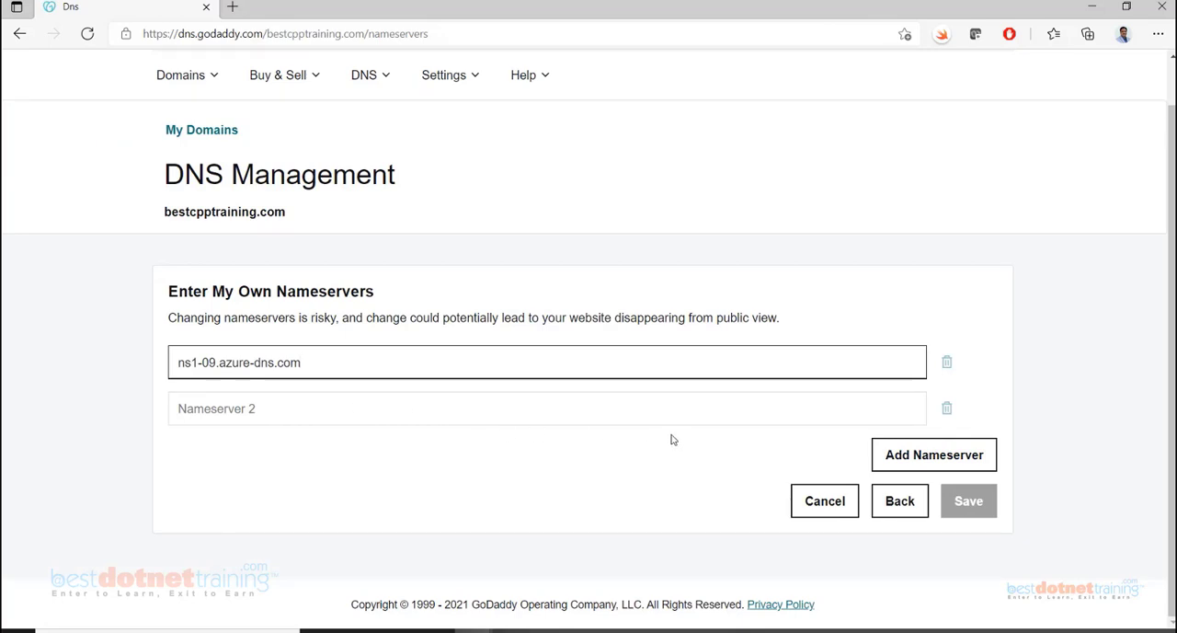
Copy name server 2 from the Azure zone and enter it as Nameserver 2, ns2-09.azure-dns.net, removing the trailing dot
{"action": "key", "text": "alt+Tab"}
{"action": "left_click", "coordinate": [914, 255]}
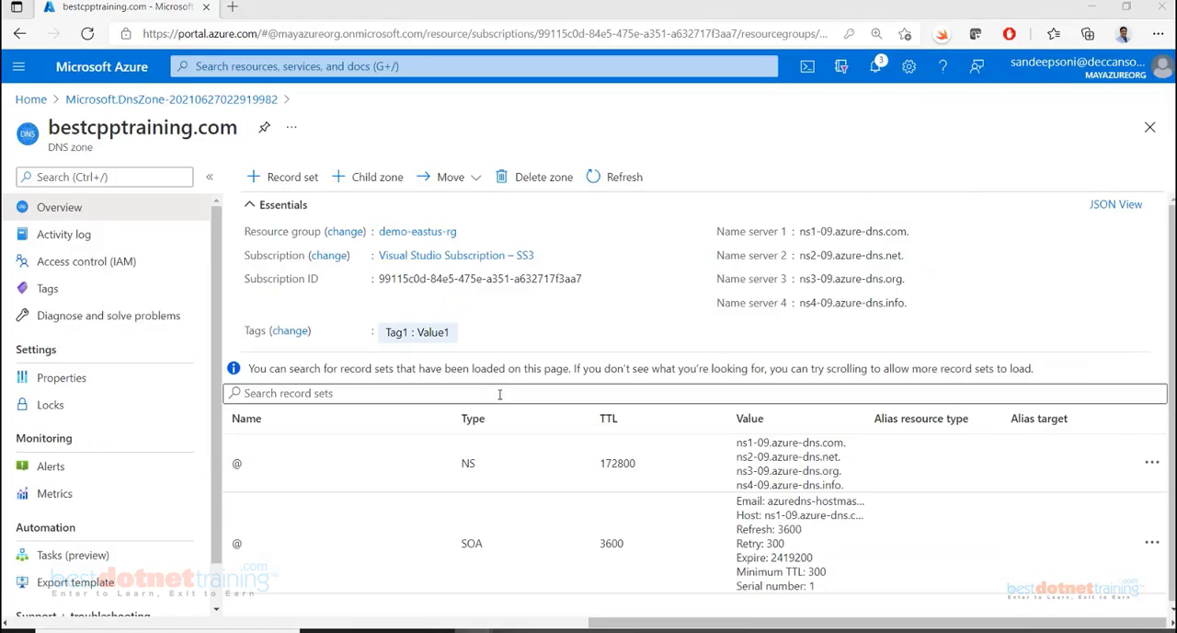
{"action": "key", "text": "alt+Tab"}
{"action": "left_click", "coordinate": [507, 407]}
{"action": "key", "text": "ctrl+v"}
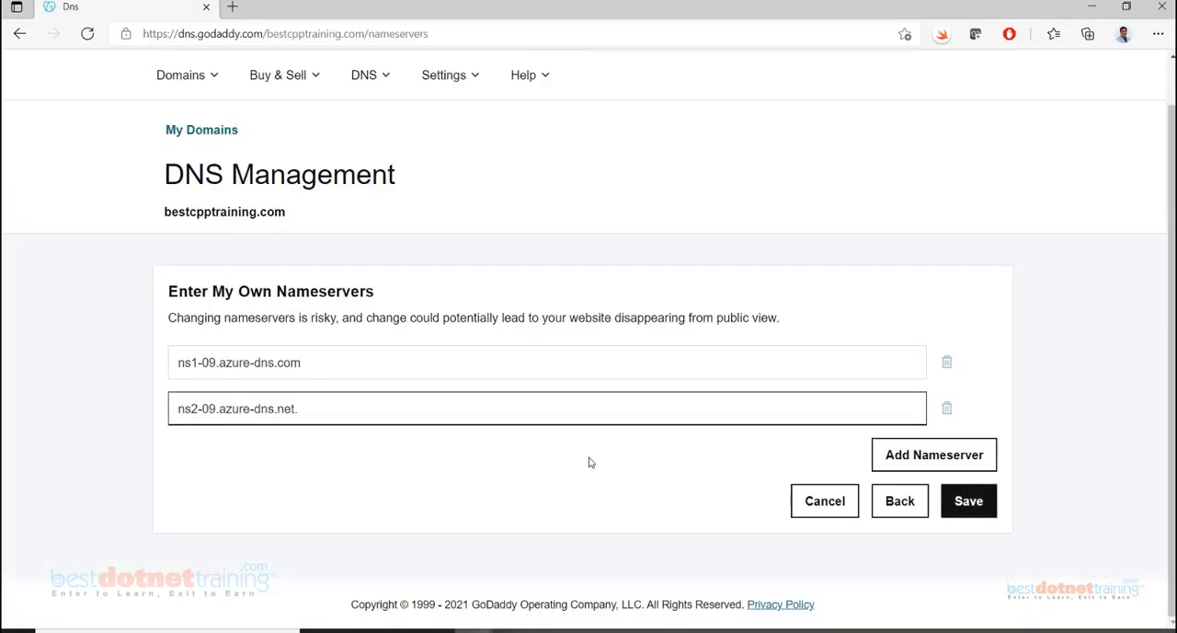
{"action": "key", "text": "BackSpace"}
Add a third nameserver entry in GoDaddy and fill it with Azure's name server 3, ns3-09.azure-dns.org
{"action": "left_click", "coordinate": [917, 452]}
{"action": "key", "text": "alt+Tab"}
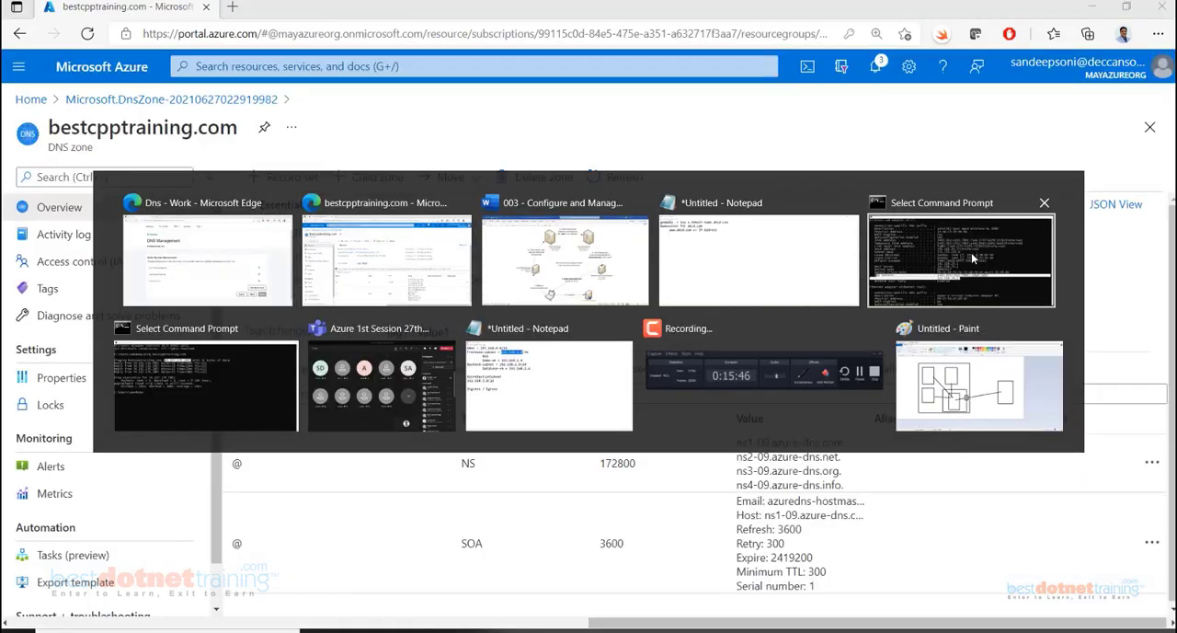
{"action": "left_click", "coordinate": [916, 278]}
{"action": "key", "text": "alt+Tab"}
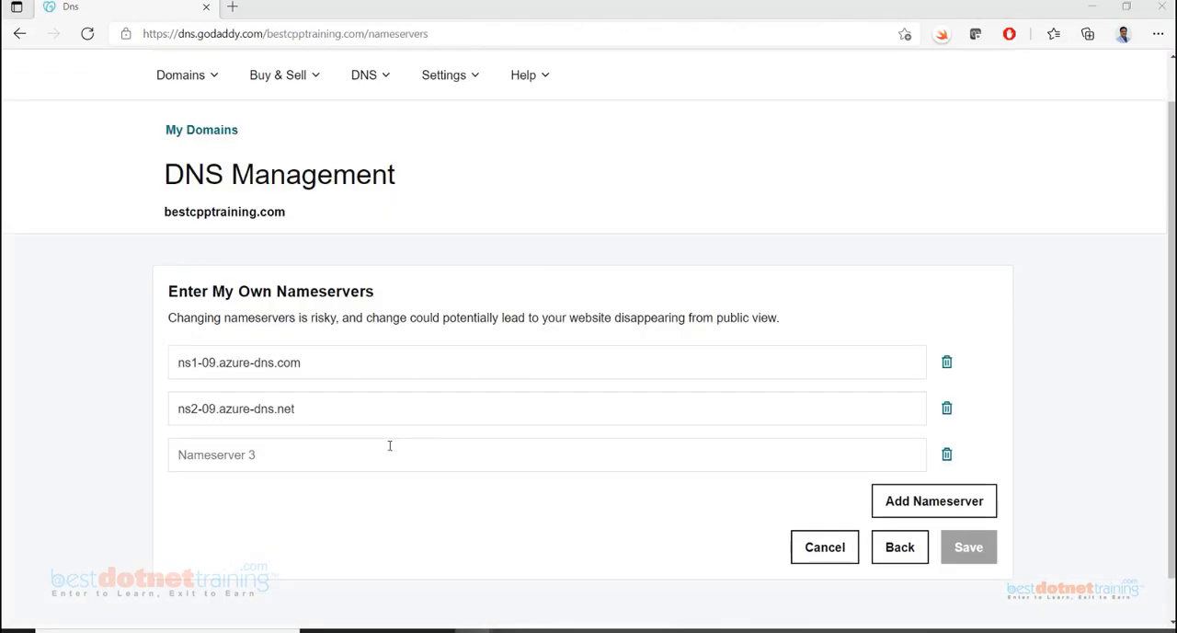
{"action": "left_click", "coordinate": [324, 444]}
{"action": "key", "text": "ctrl+v"}
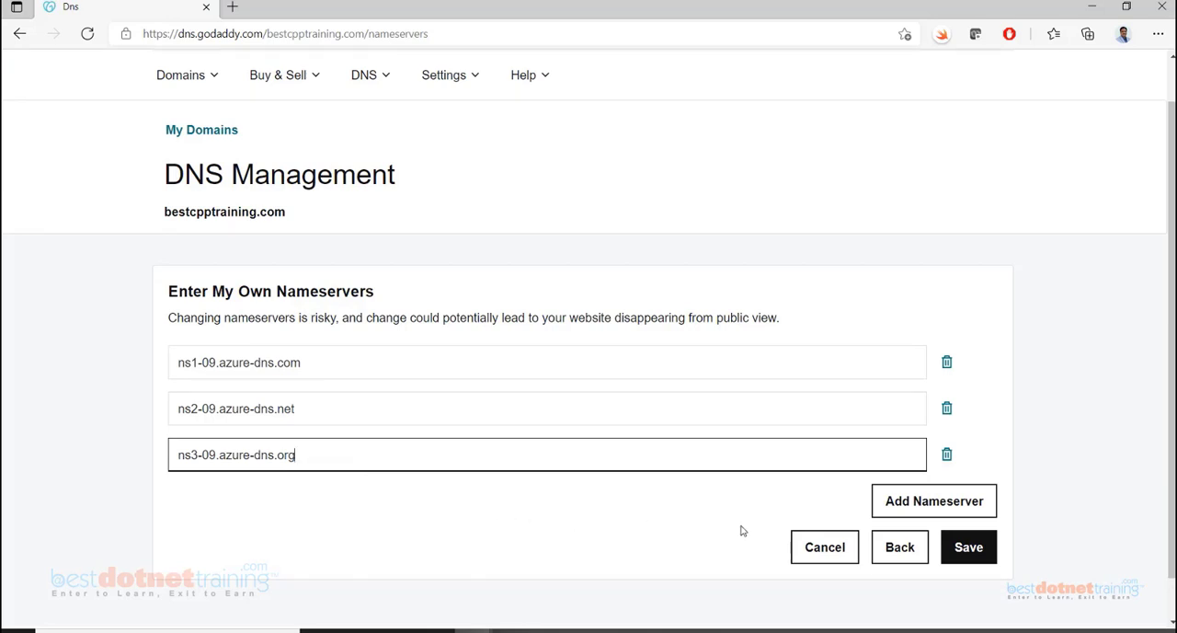
Copy Azure's name server 4 and enter it in GoDaddy as an added fourth nameserver, ns4-09.azure-dns.info
{"action": "key", "text": "alt+Tab"}
{"action": "left_click", "coordinate": [917, 299]}
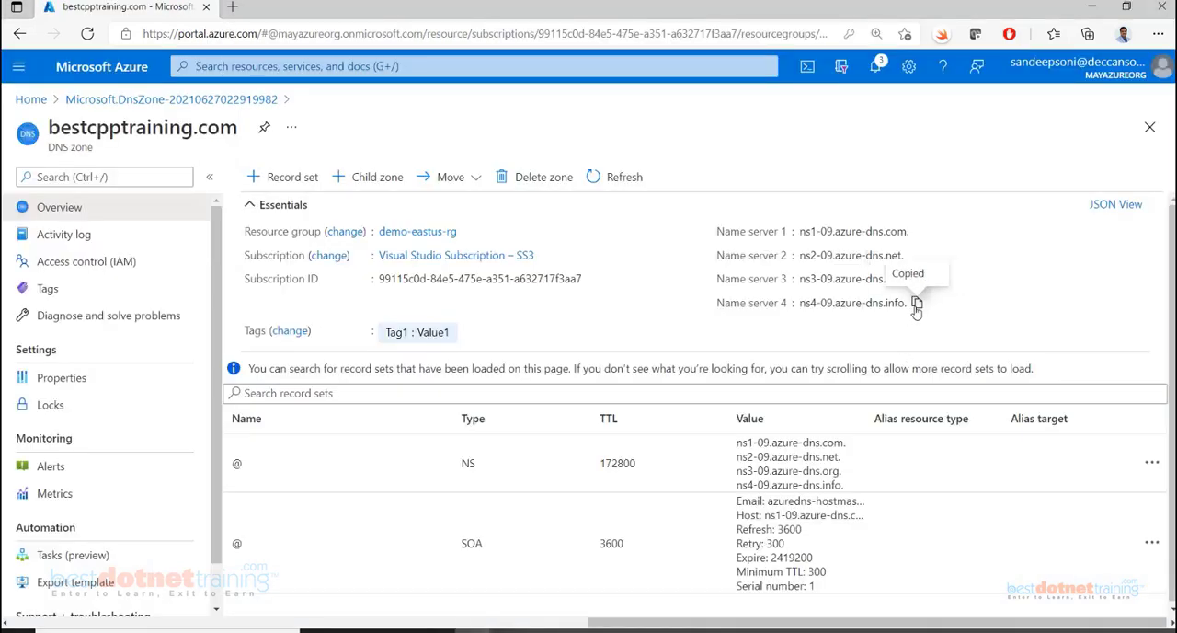
{"action": "key", "text": "alt+Tab"}
{"action": "left_click", "coordinate": [929, 500]}
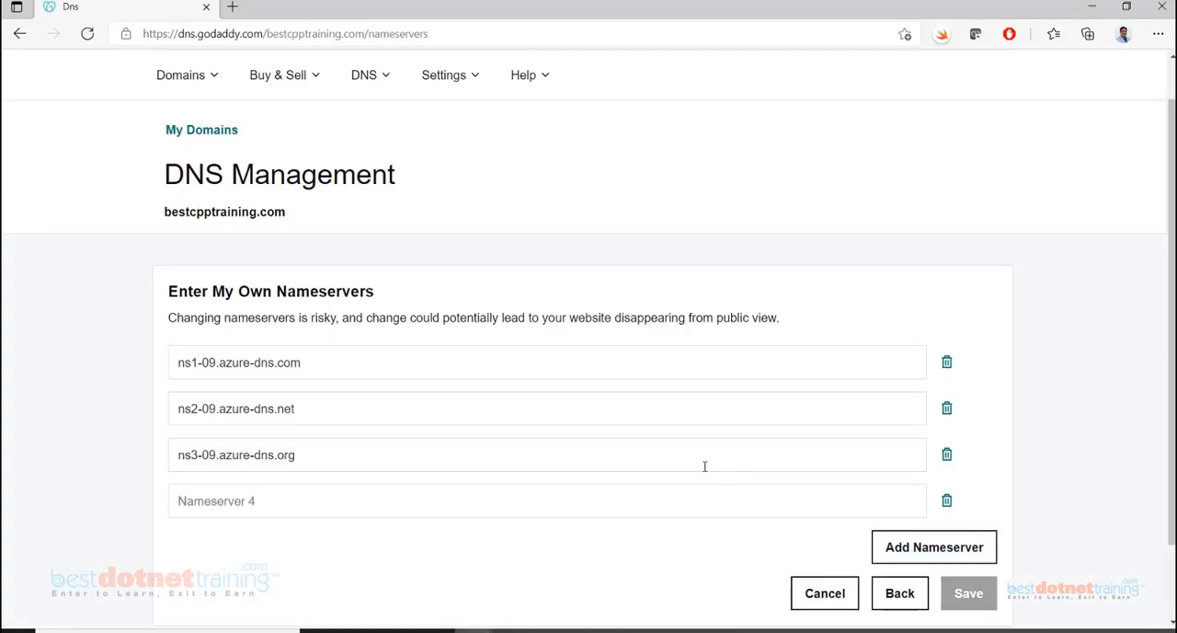
{"action": "left_click", "coordinate": [526, 485]}
{"action": "key", "text": "ctrl+v"}
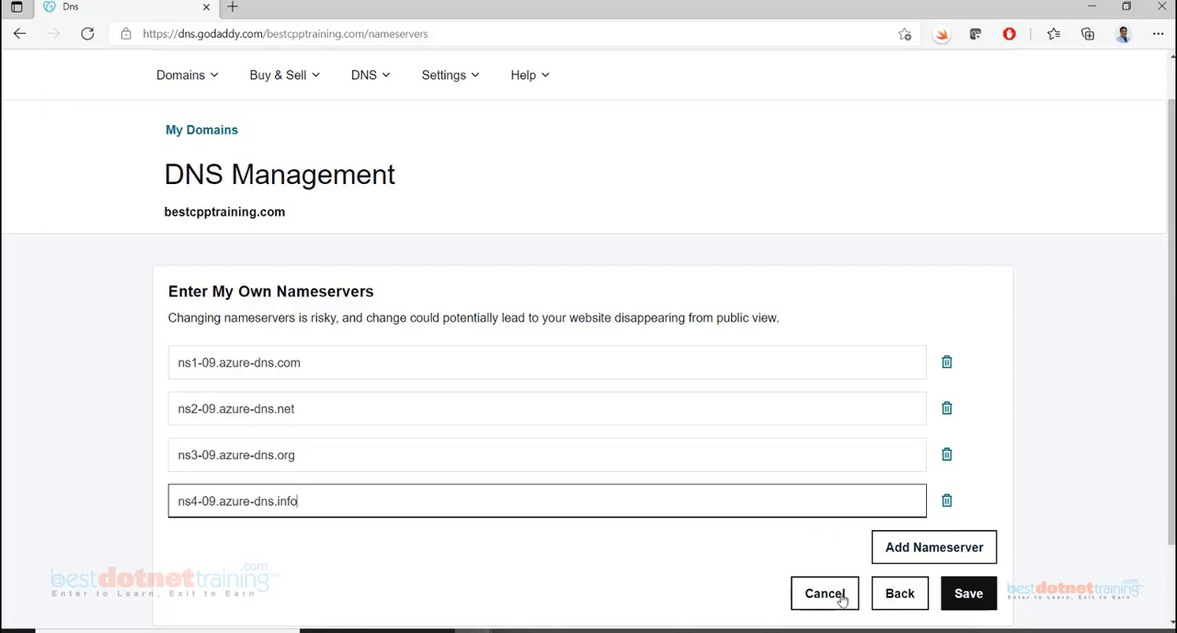
Save the custom nameservers and consent to the nameserver update for bestcpptraining.com
{"action": "left_click", "coordinate": [968, 597]}
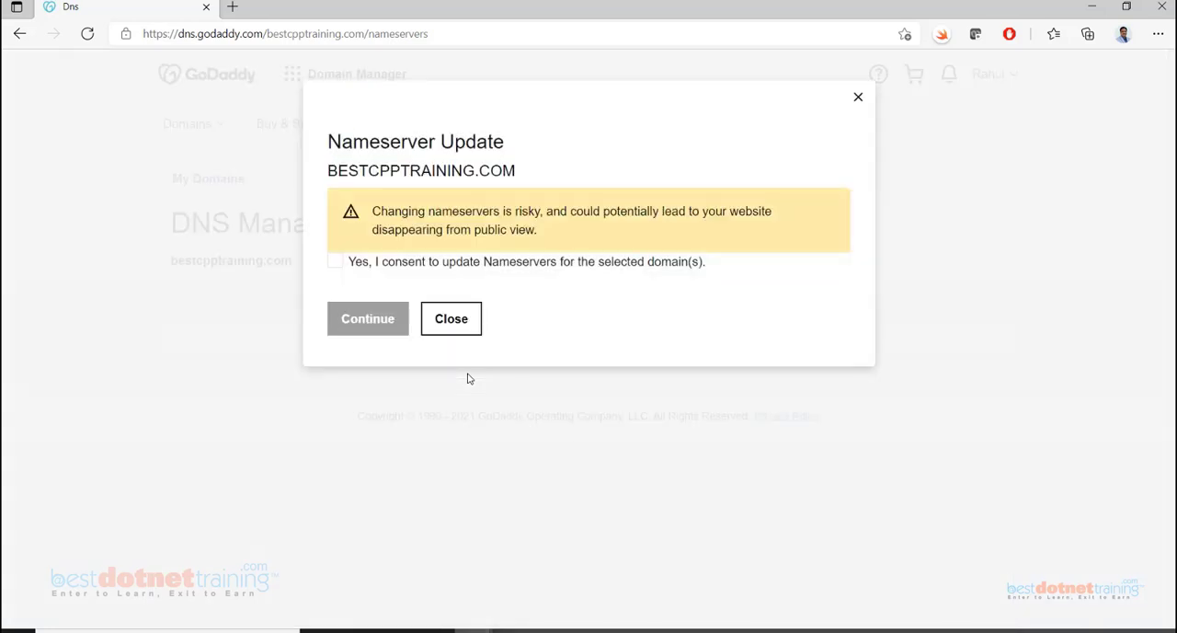
{"action": "left_click", "coordinate": [334, 262]}
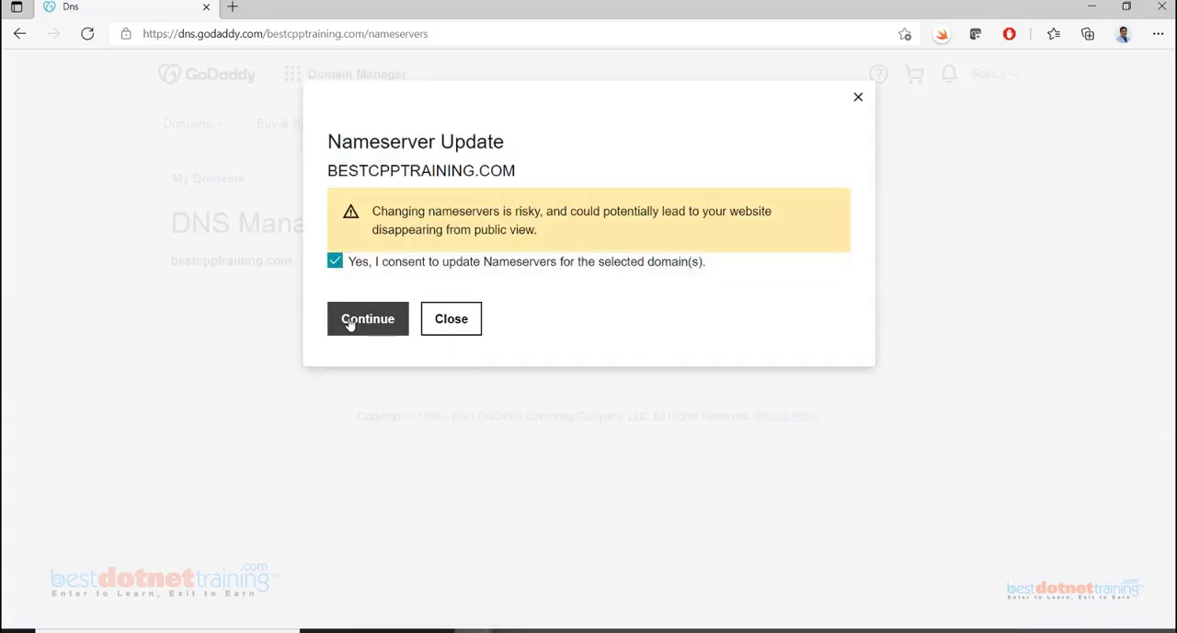
{"action": "left_click", "coordinate": [349, 324]}
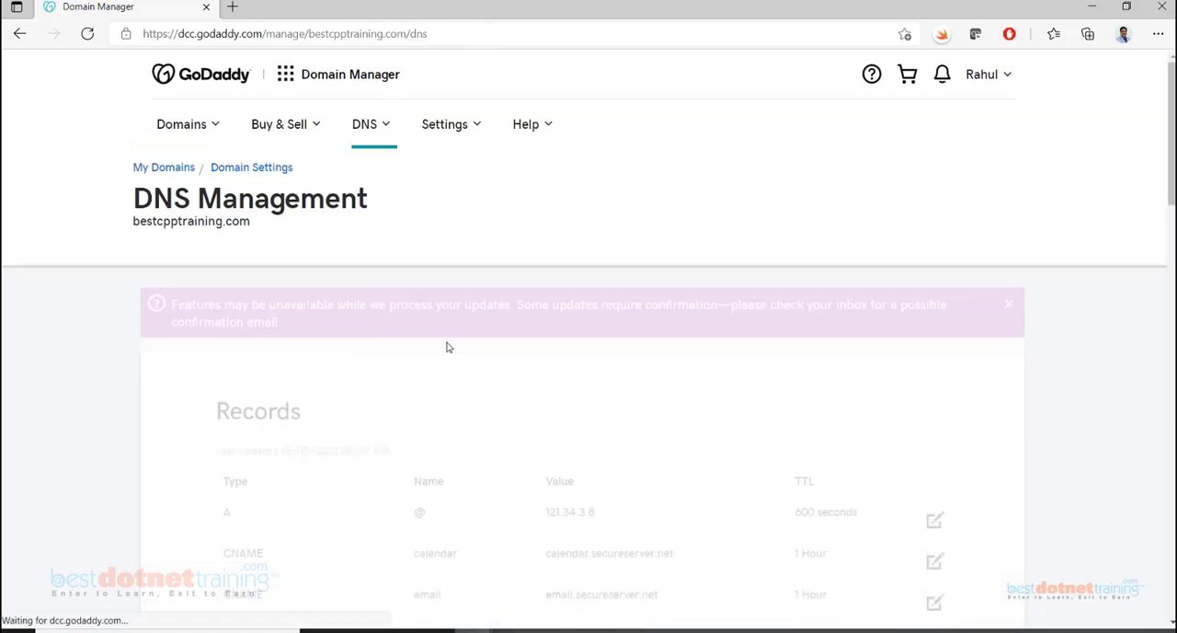
Check the Records and Nameservers sections of the domain's DNS management page after the nameserver update
{"action": "scroll", "coordinate": [450, 347], "scroll_direction": "down", "scroll_amount": 7}
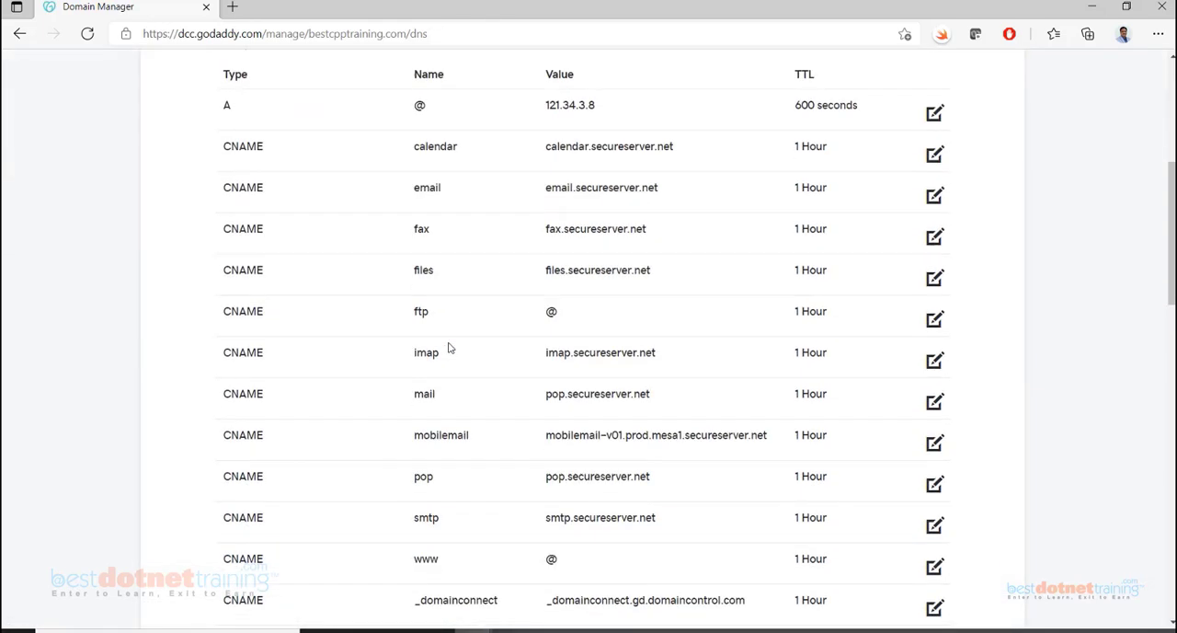
{"action": "scroll", "coordinate": [449, 348], "scroll_direction": "down", "scroll_amount": 6}
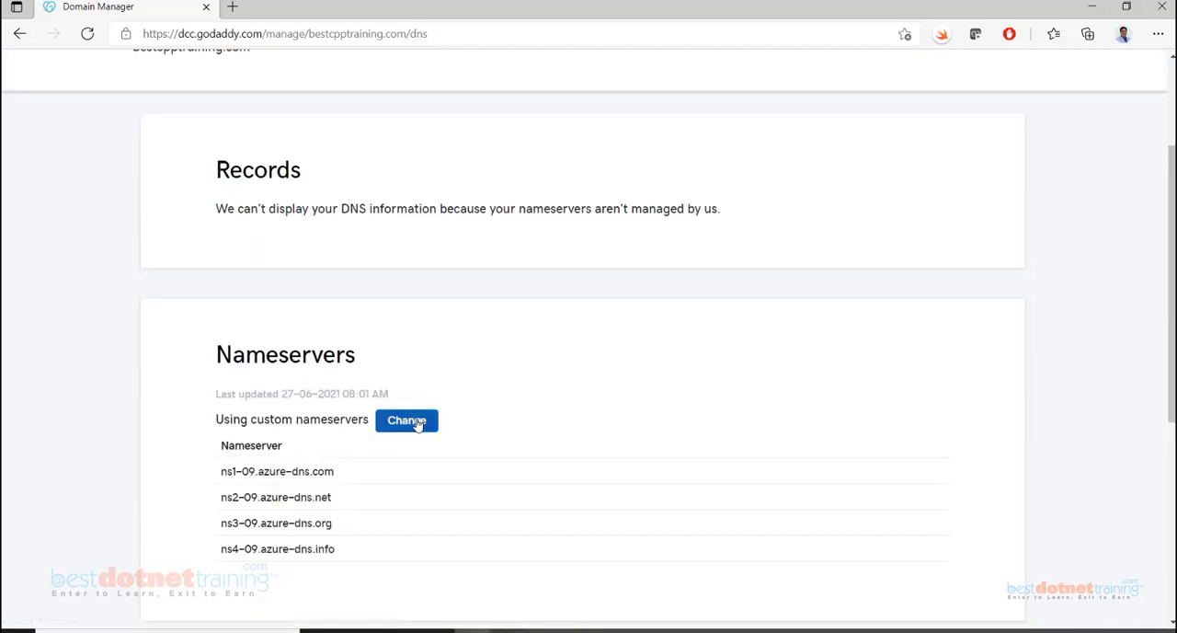
{"action": "scroll", "coordinate": [413, 407], "scroll_direction": "down", "scroll_amount": 2}
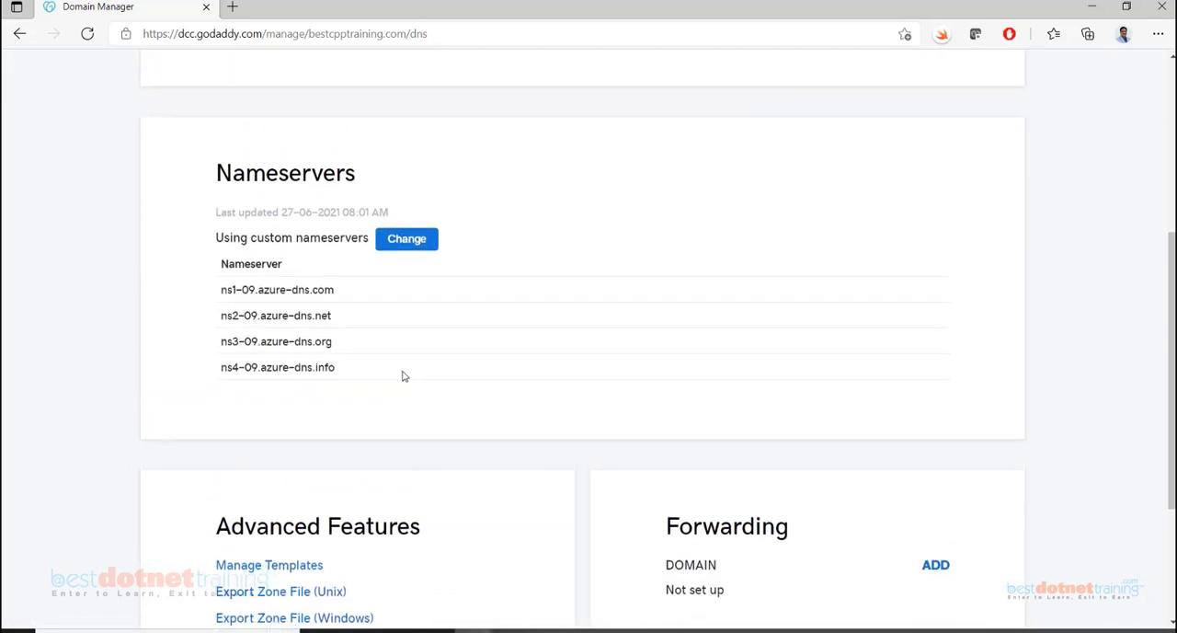
{"action": "scroll", "coordinate": [315, 350], "scroll_direction": "up", "scroll_amount": 3}
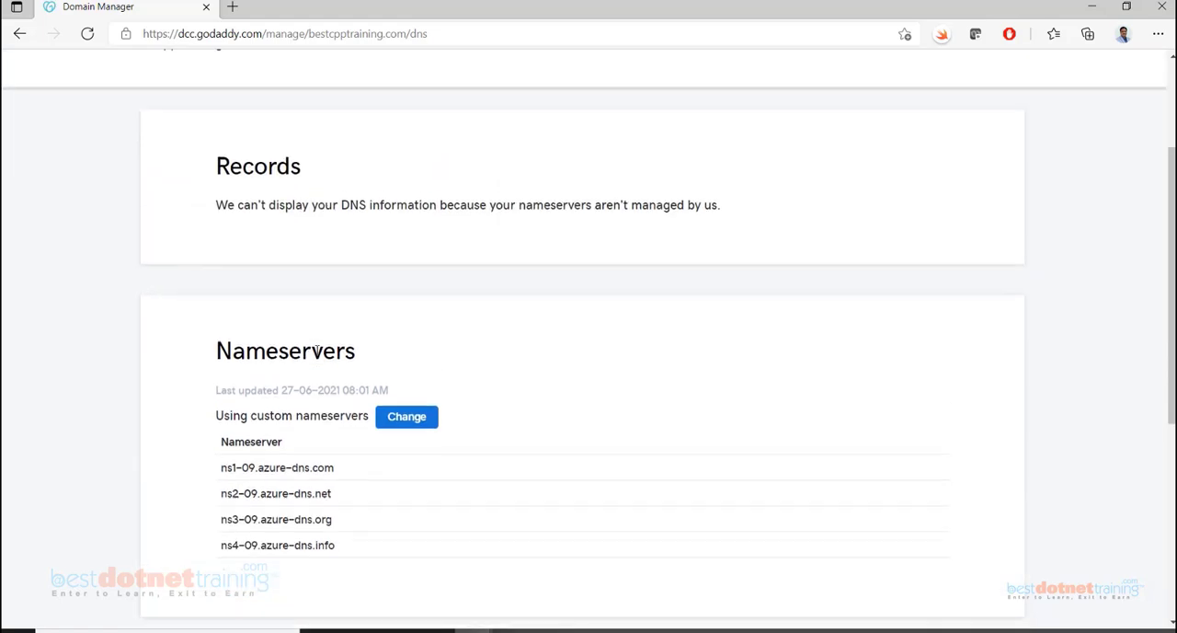
{"action": "left_click_drag", "start_coordinate": [218, 296], "coordinate": [720, 298]}
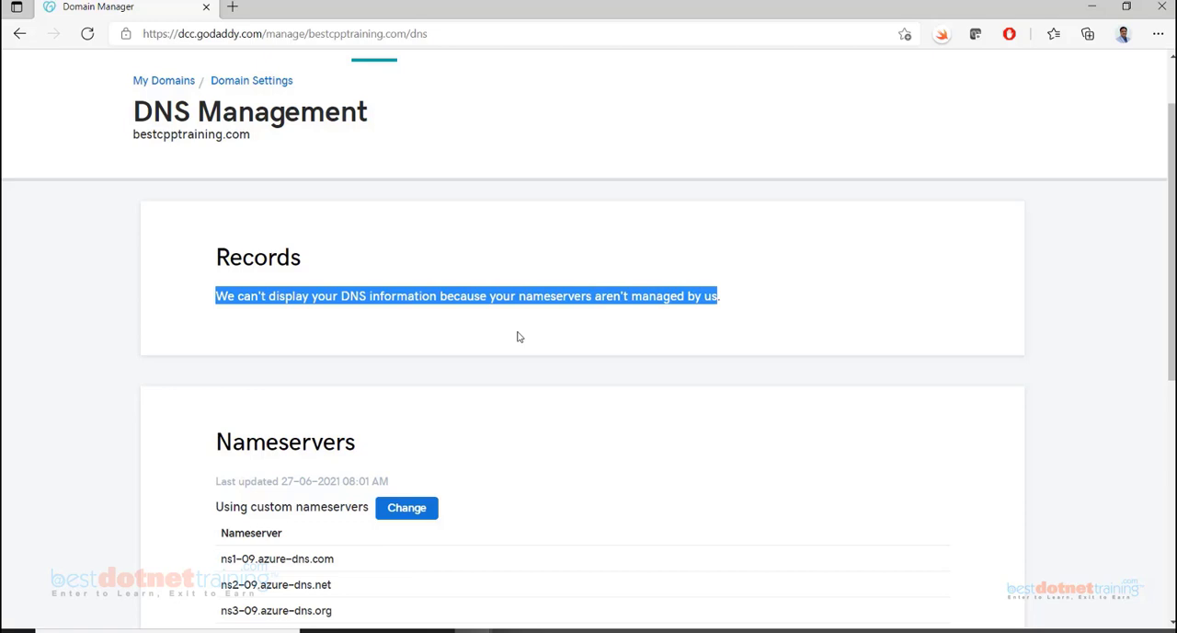
{"action": "scroll", "coordinate": [518, 337], "scroll_direction": "down", "scroll_amount": 2}
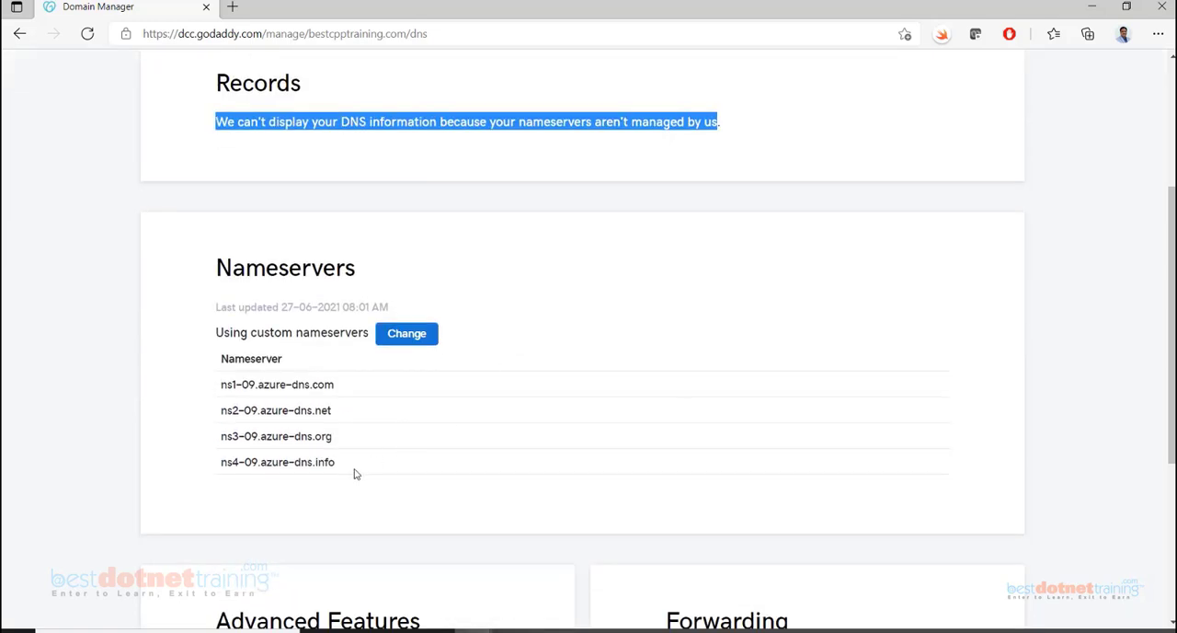
{"action": "left_click", "coordinate": [357, 472]}
{"action": "left_click_drag", "start_coordinate": [335, 463], "coordinate": [217, 387]}
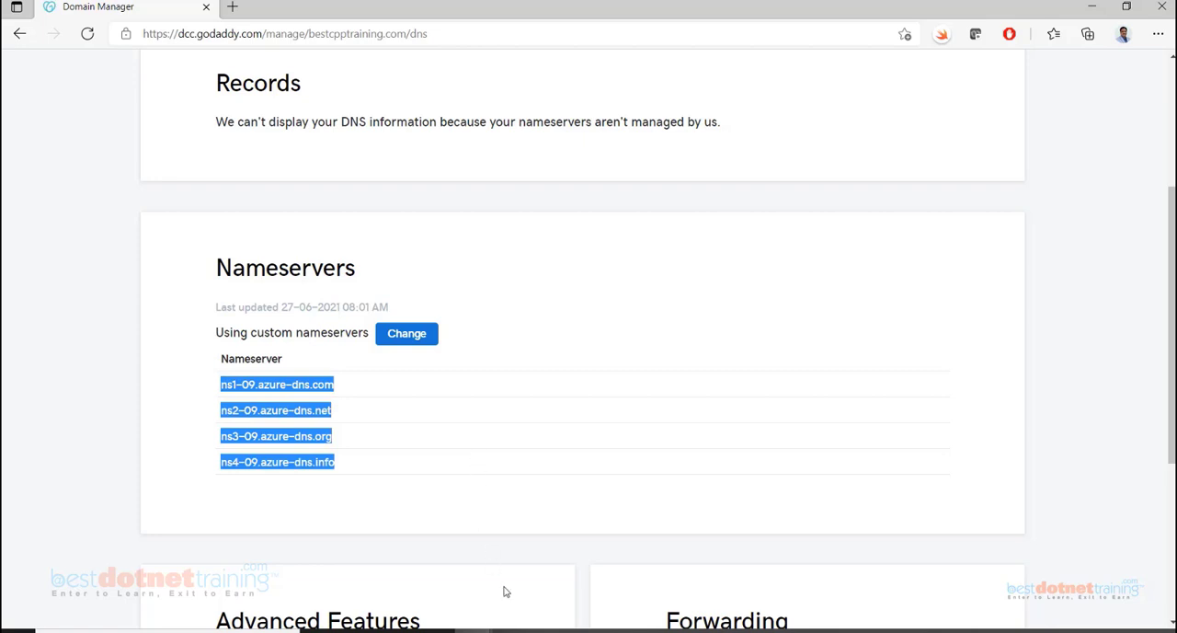
Switch to the Word document and compare its DNS name resolution diagram with the domain's nameserver list
{"action": "left_click", "coordinate": [547, 628]}
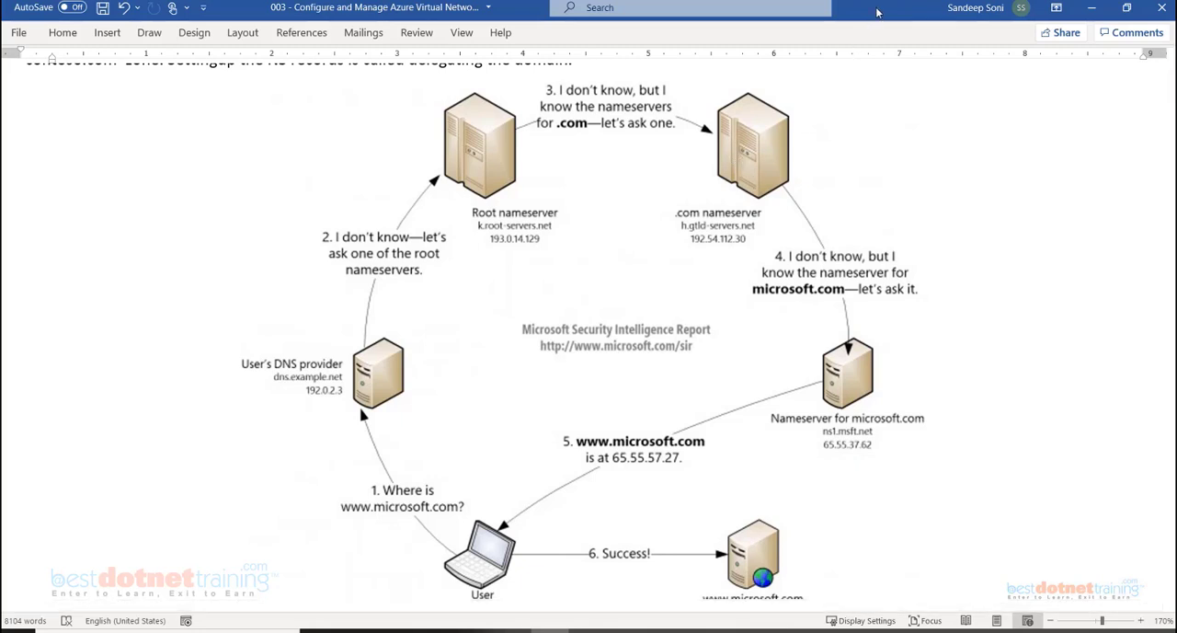
{"action": "left_click_drag", "start_coordinate": [736, 11], "coordinate": [730, 512]}
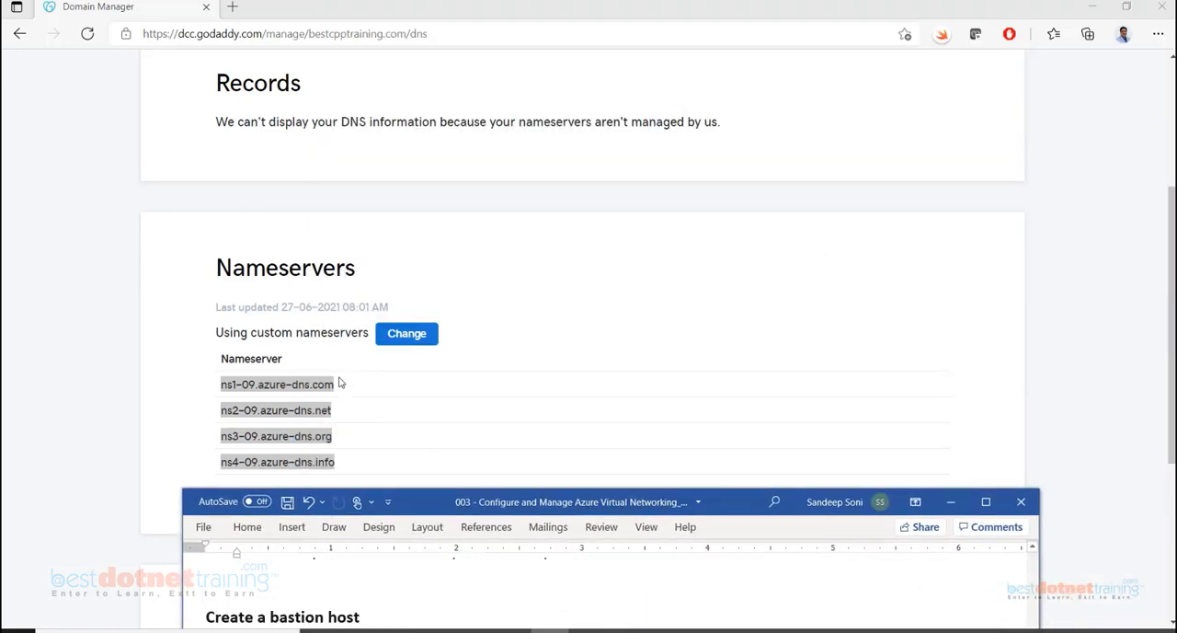
{"action": "double_click", "coordinate": [724, 508]}
Switch to the Azure portal and add an A record set named www with IP address 111.222.212.121 to the bestcpptraining.com zone
{"action": "mouse_move", "coordinate": [474, 631]}
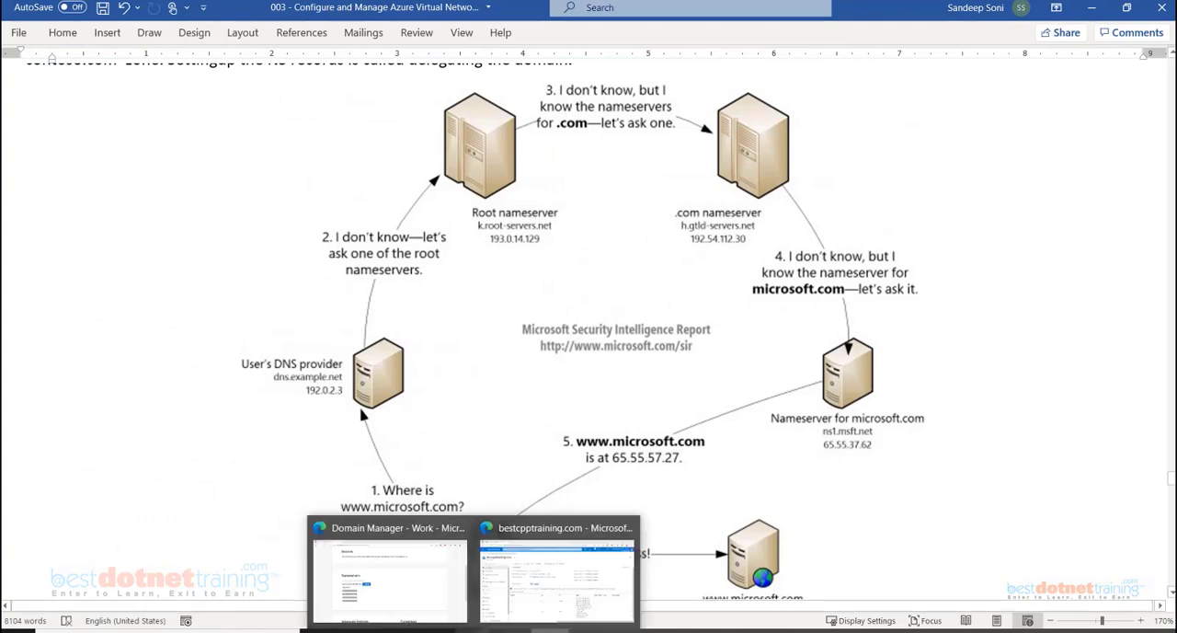
{"action": "left_click", "coordinate": [557, 570]}
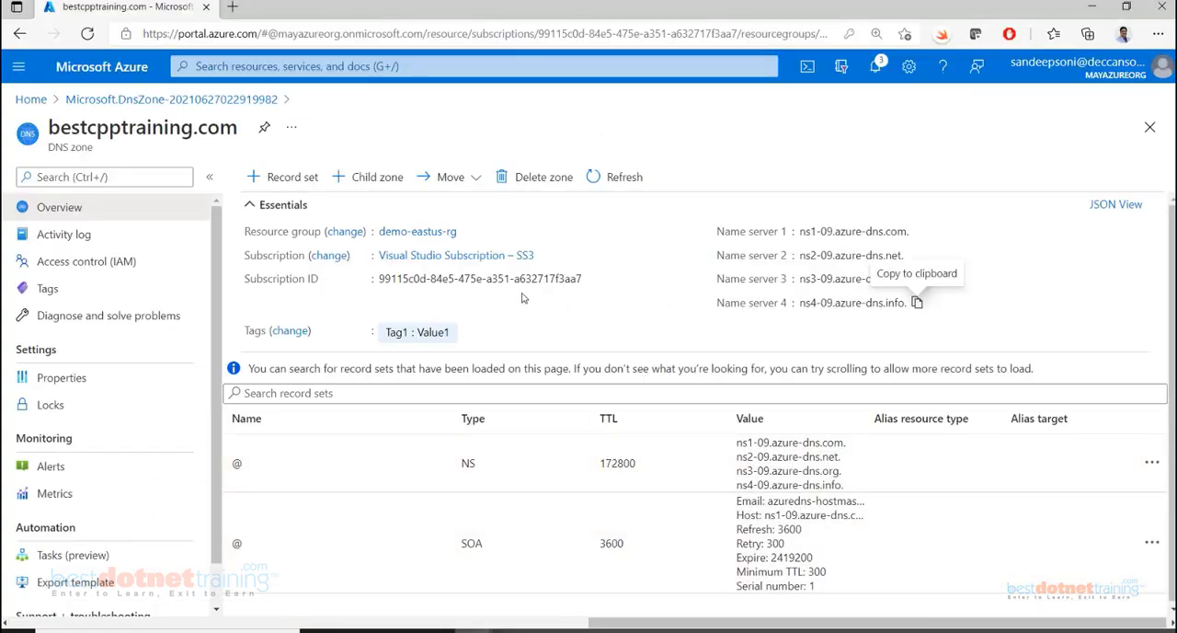
{"action": "left_click", "coordinate": [276, 180]}
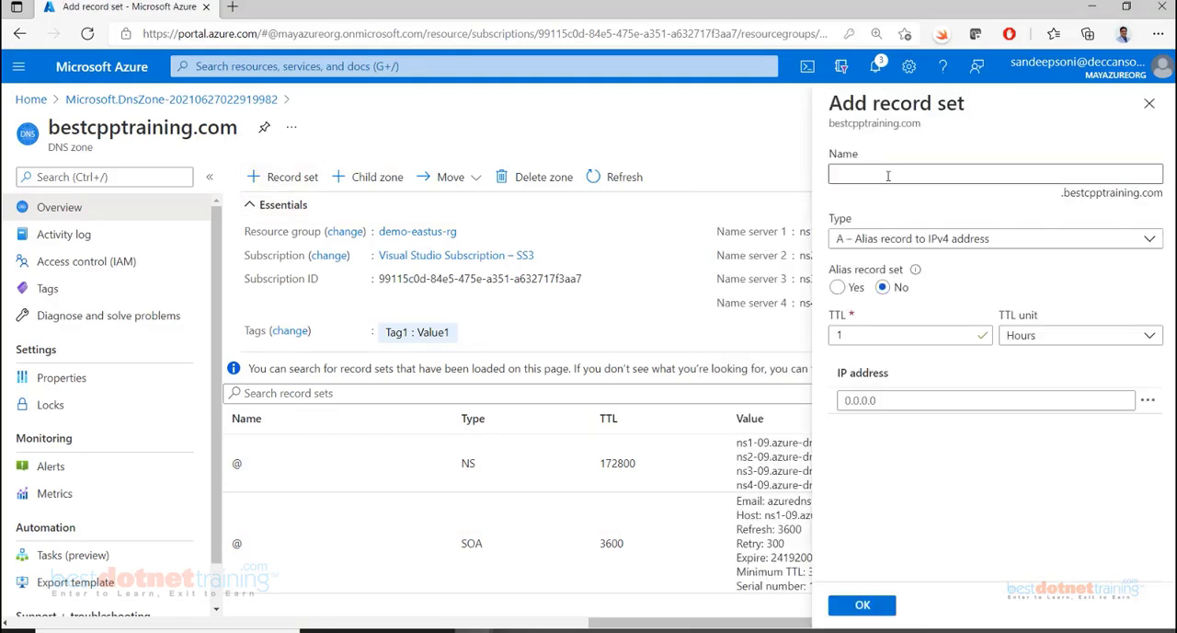
{"action": "left_click", "coordinate": [889, 176]}
{"action": "type", "text": "www"}
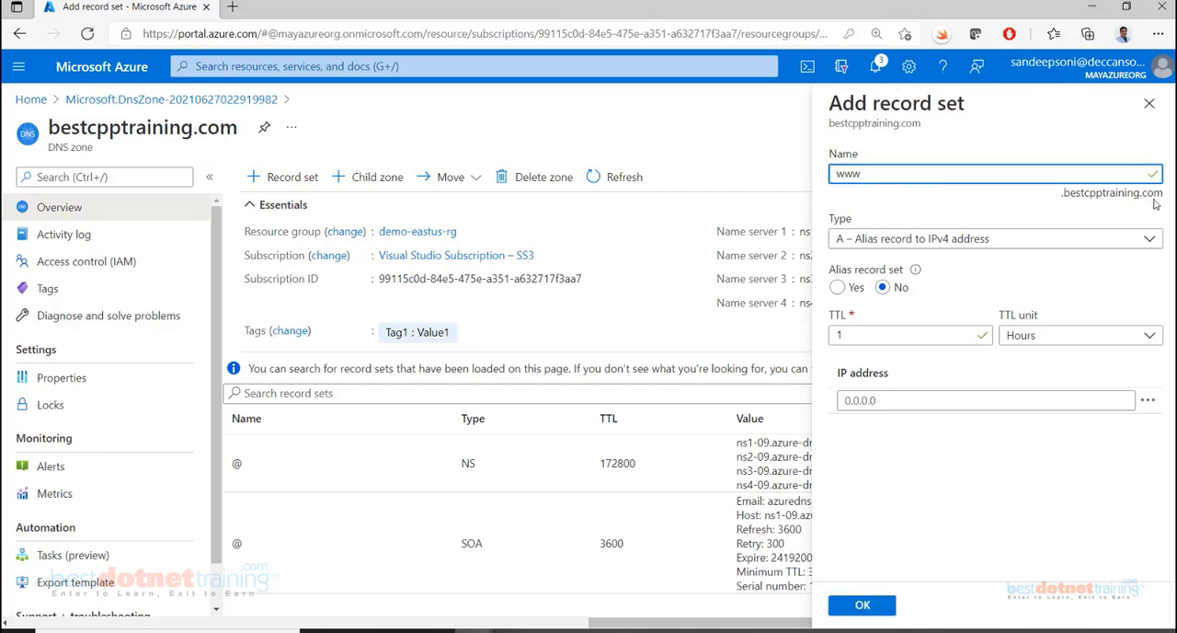
{"action": "left_click", "coordinate": [905, 402]}
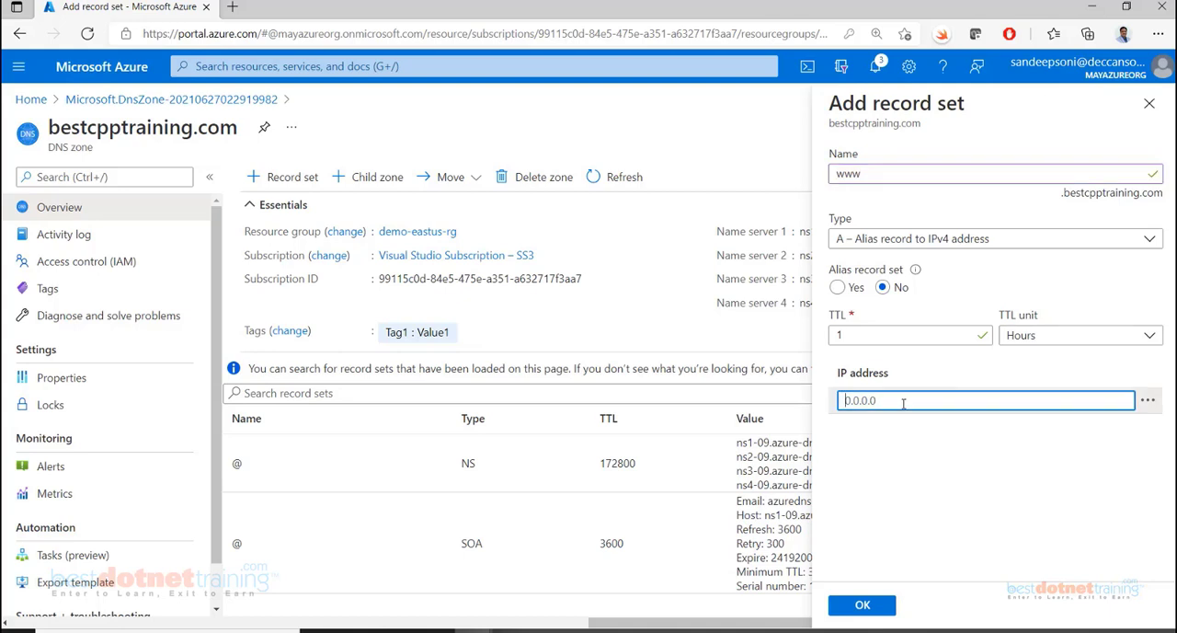
{"action": "type", "text": "1"}
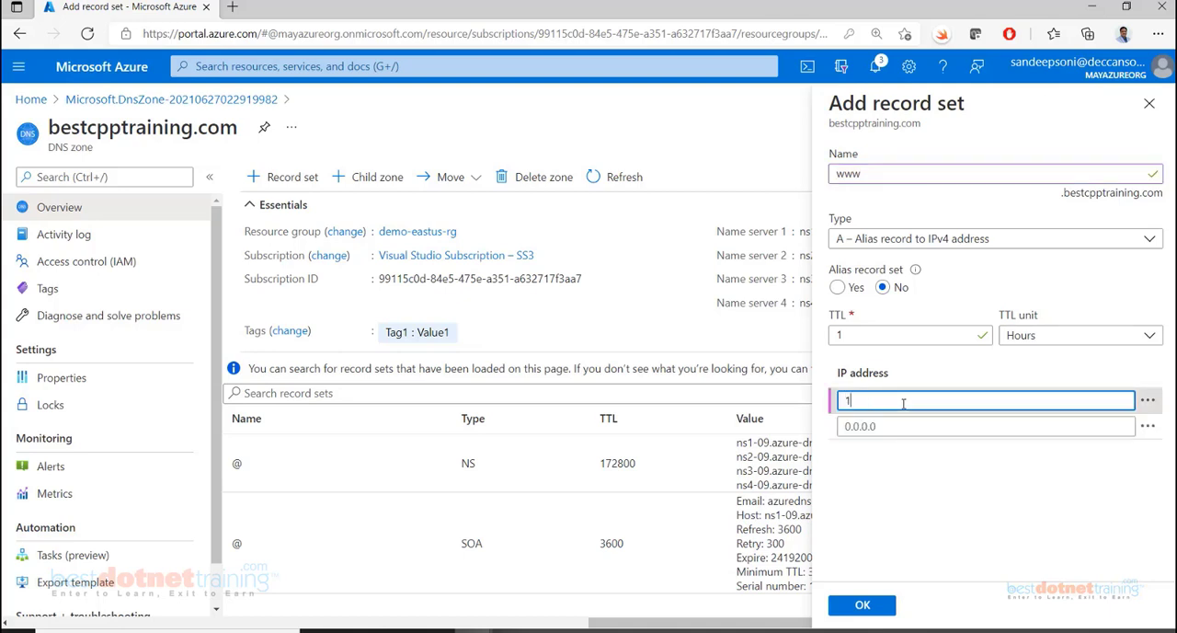
{"action": "type", "text": "11.222.21"}
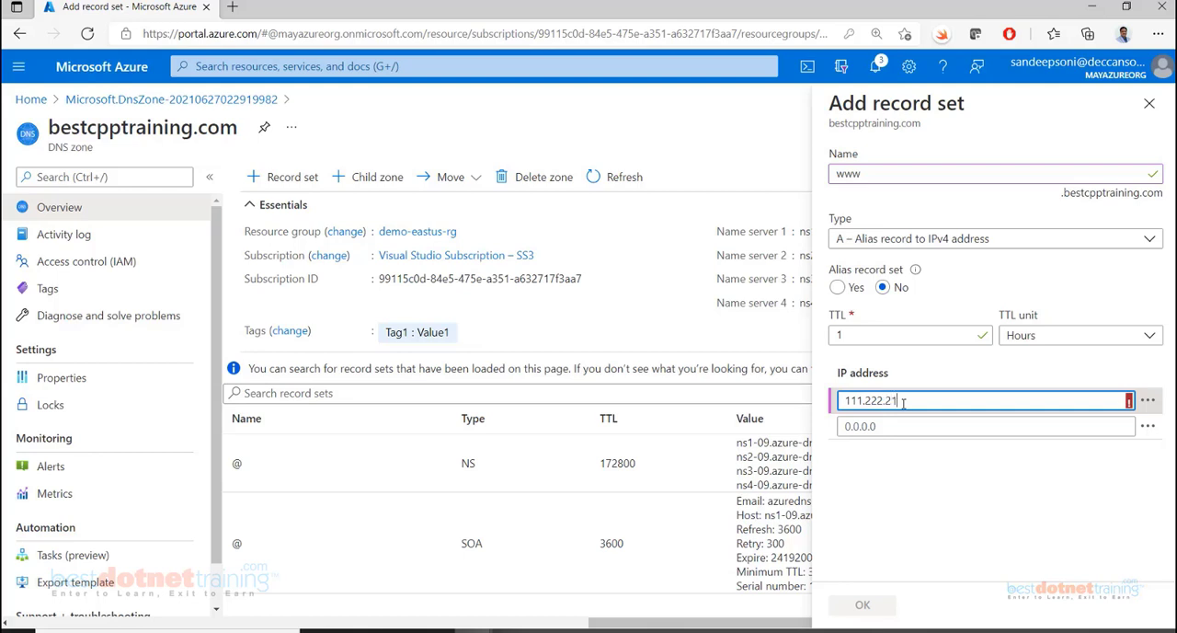
{"action": "type", "text": "21"}
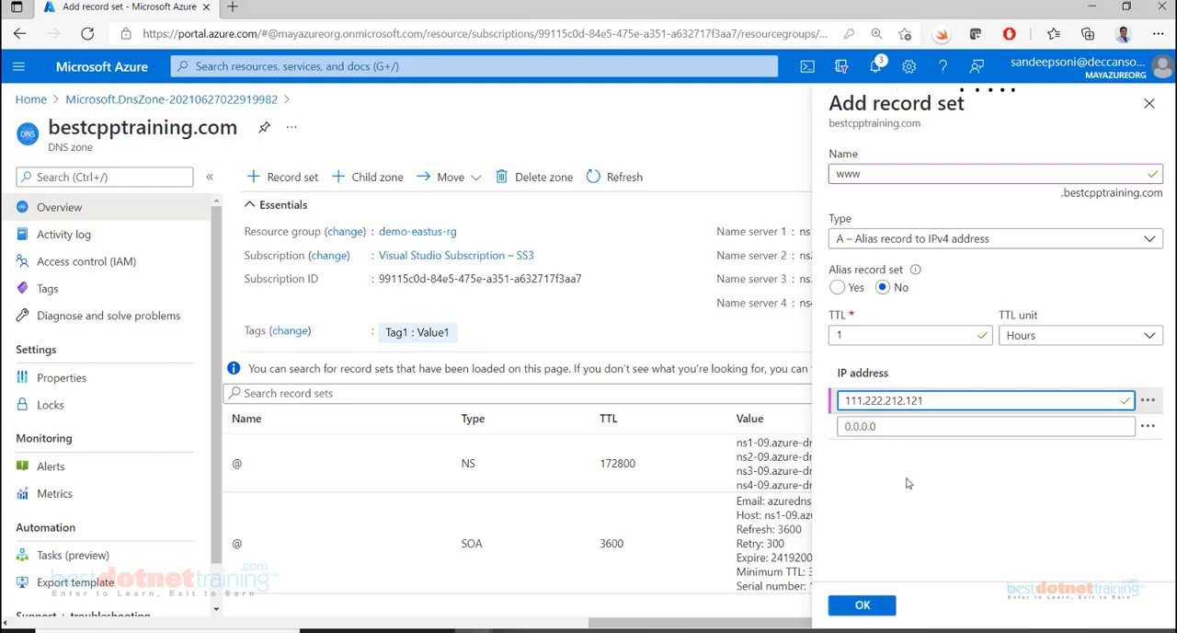
{"action": "left_click", "coordinate": [849, 611]}
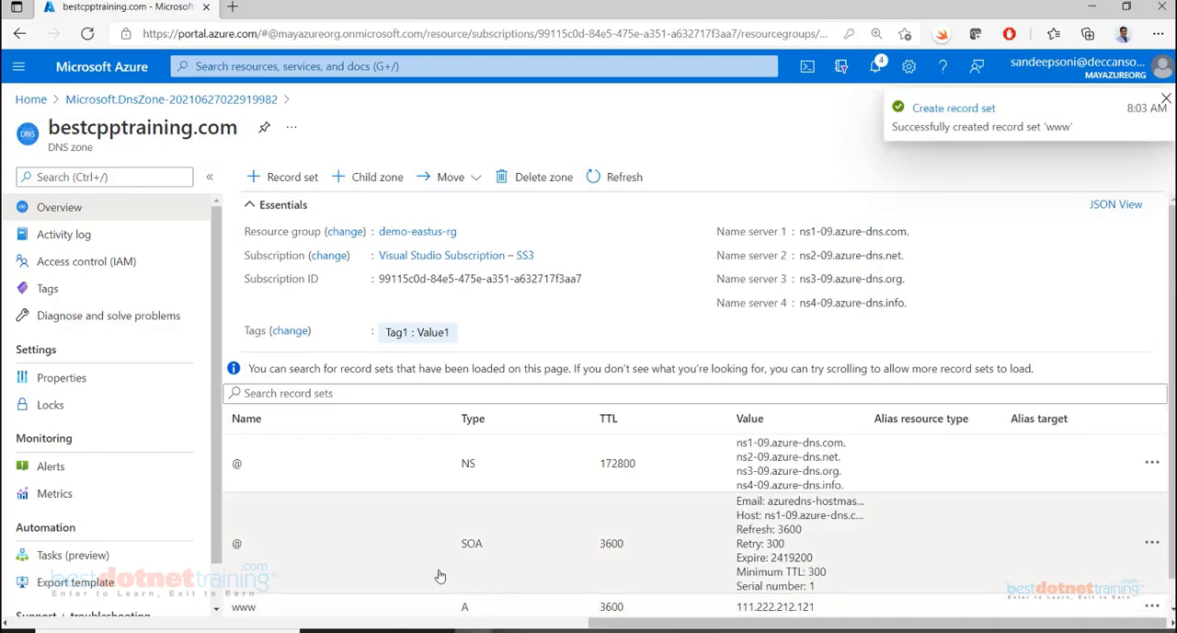
{"action": "scroll", "coordinate": [313, 575], "scroll_direction": "down", "scroll_amount": 1}
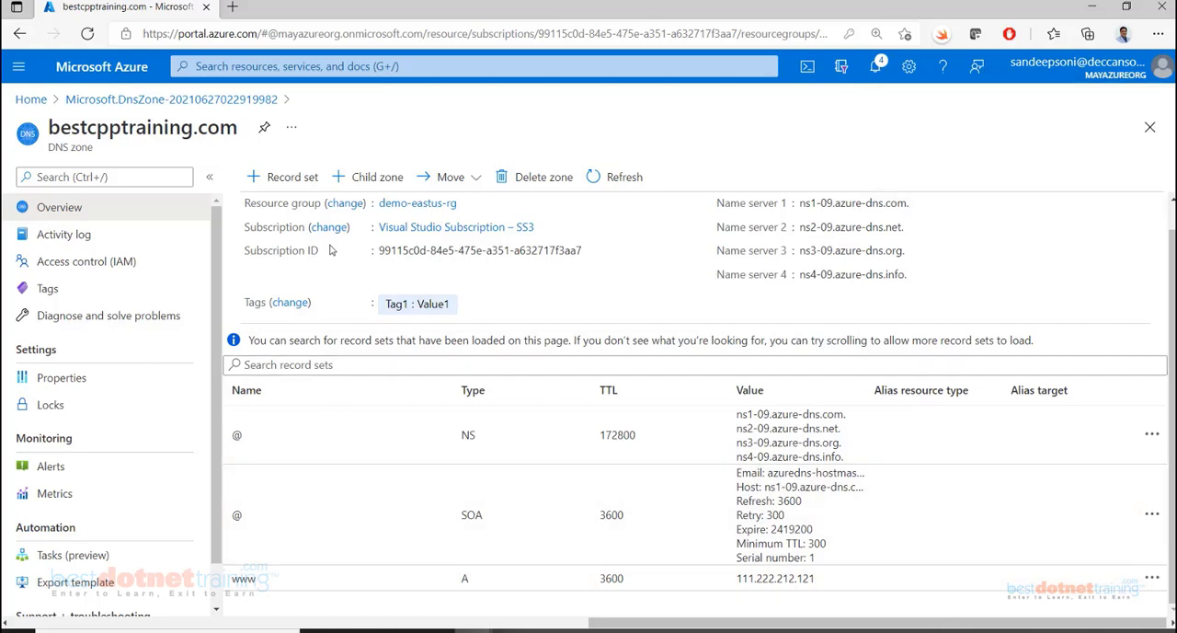
{"action": "left_click", "coordinate": [281, 179]}
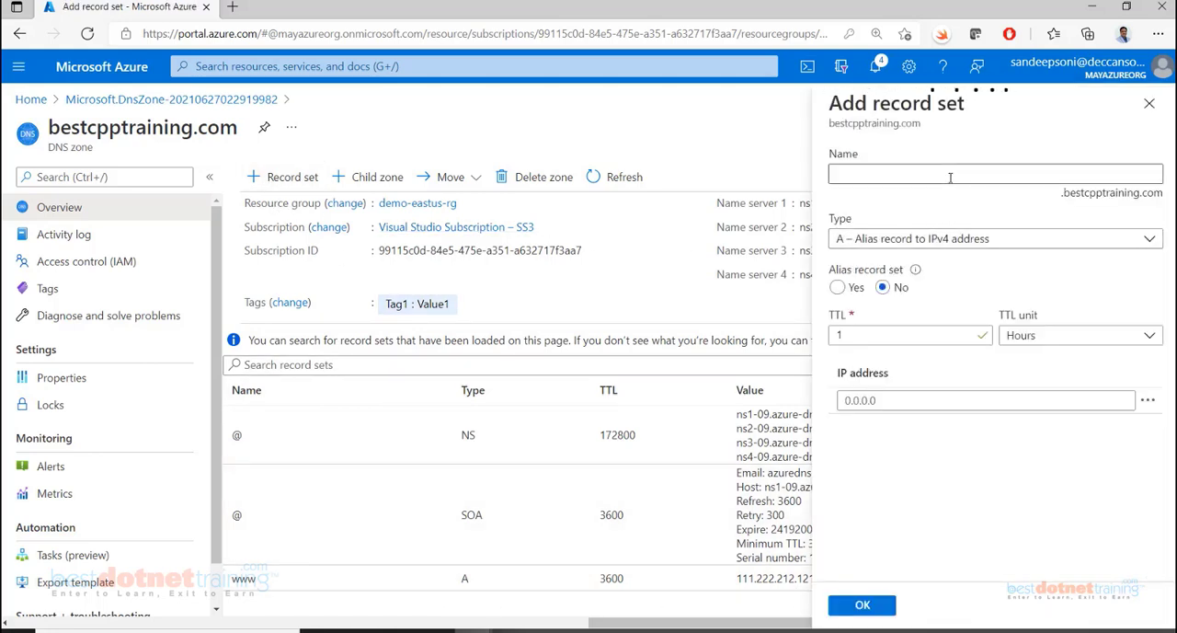
{"action": "left_click", "coordinate": [948, 175]}
{"action": "type", "text": "tra"}
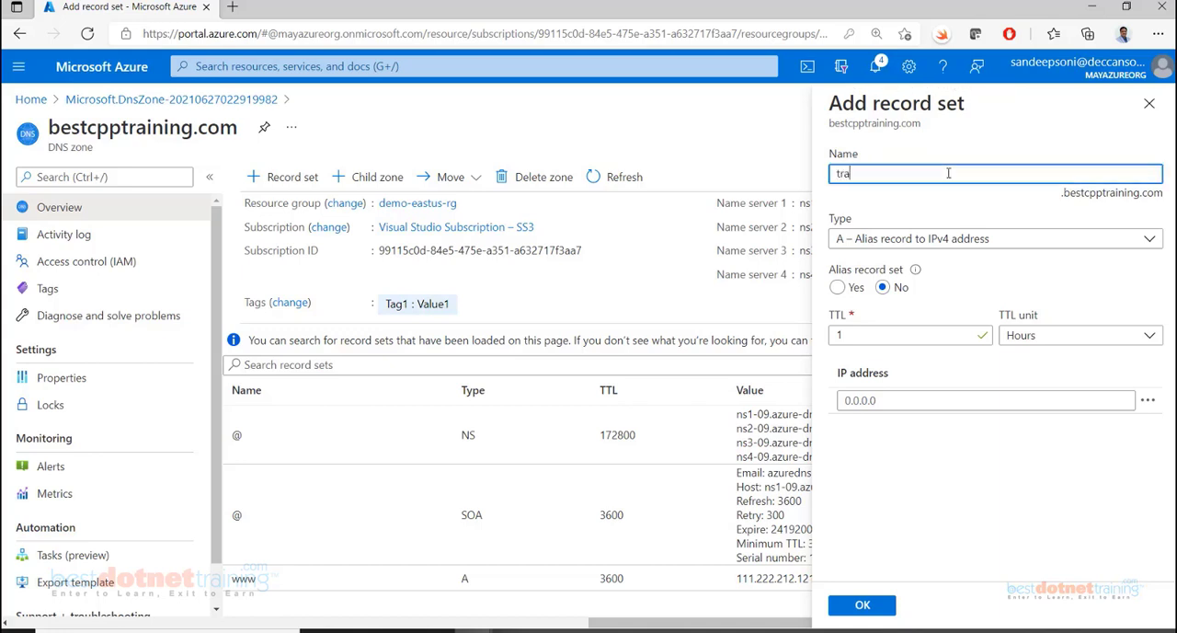
{"action": "type", "text": "ining"}
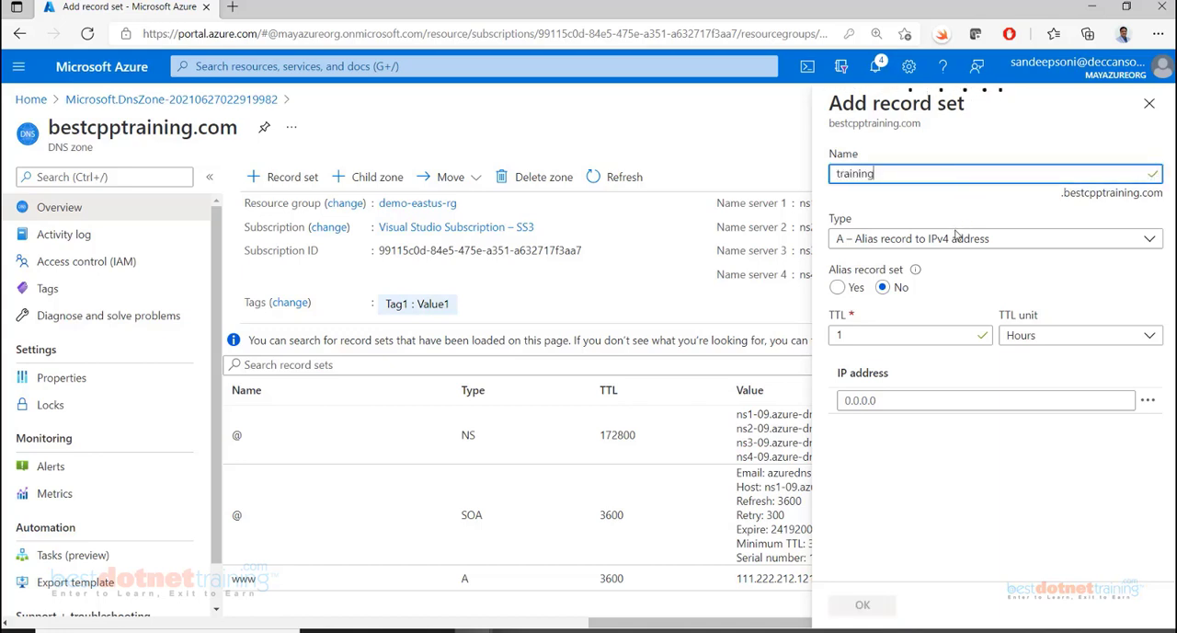
{"action": "left_click", "coordinate": [957, 239]}
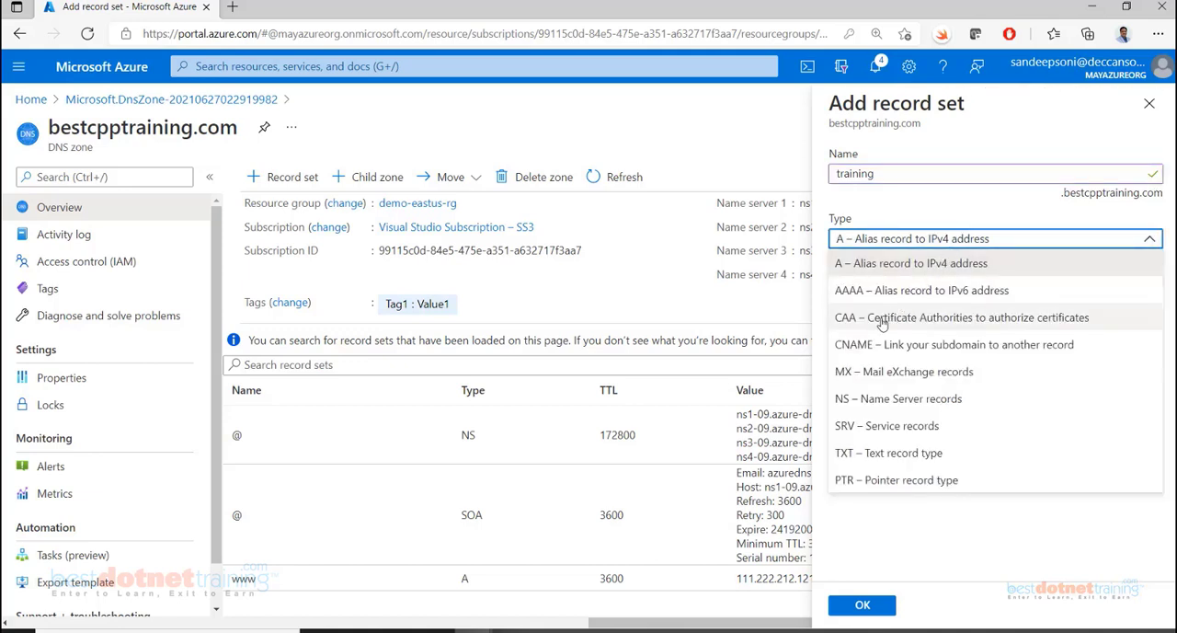
{"action": "left_click", "coordinate": [871, 350]}
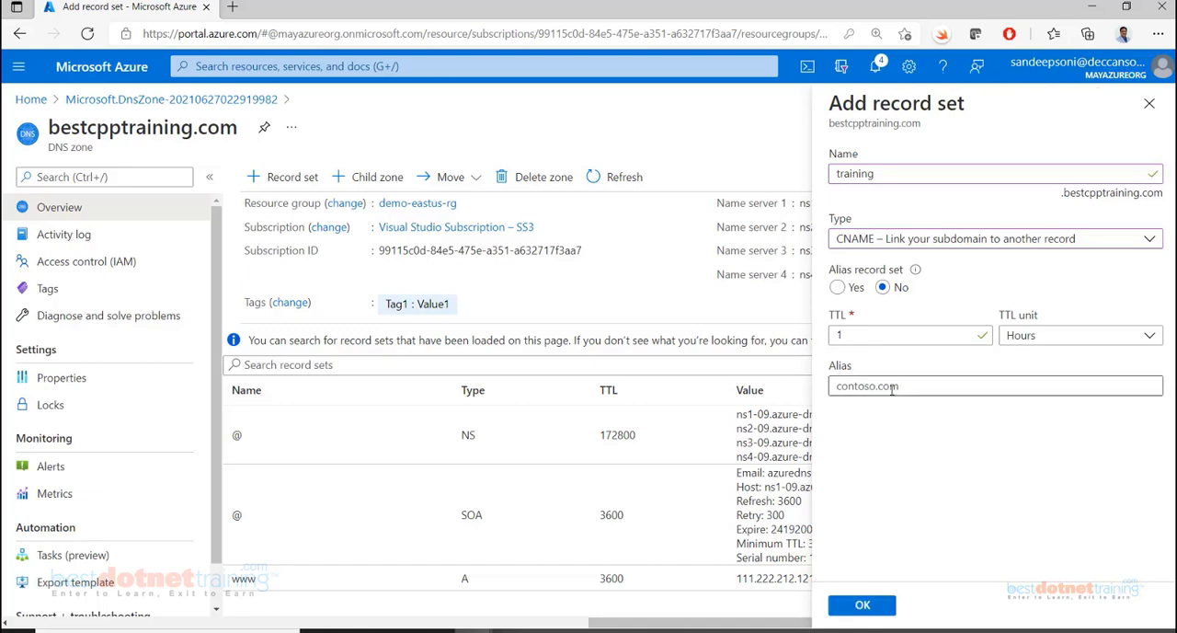
{"action": "left_click", "coordinate": [891, 388]}
{"action": "type", "text": "www."}
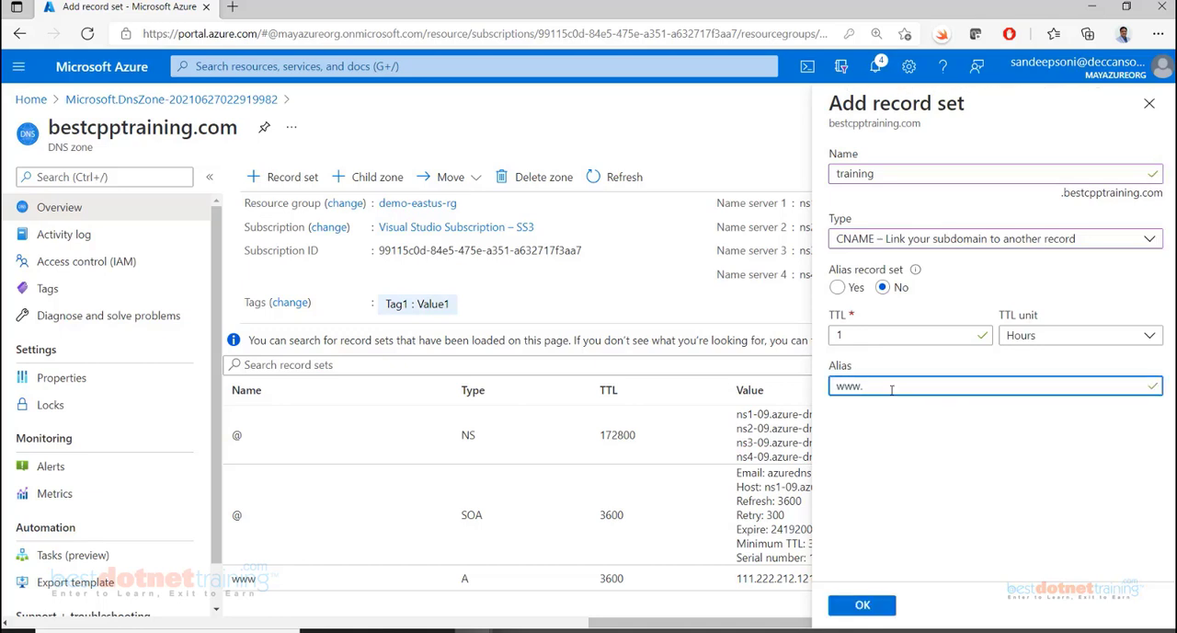
{"action": "type", "text": "cpptrai"}
{"action": "key", "text": "BackSpace"}
{"action": "type", "text": "ainingco"}
{"action": "type", "text": "g.com"}
{"action": "left_click", "coordinate": [861, 604]}
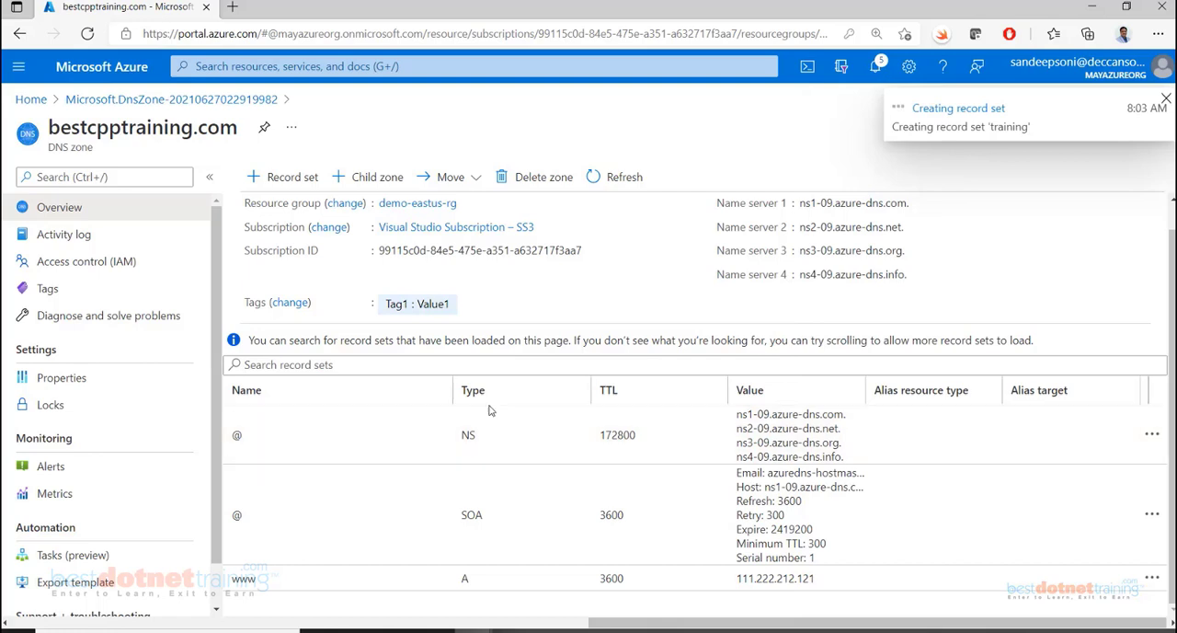
{"action": "scroll", "coordinate": [396, 598], "scroll_direction": "down", "scroll_amount": 1}
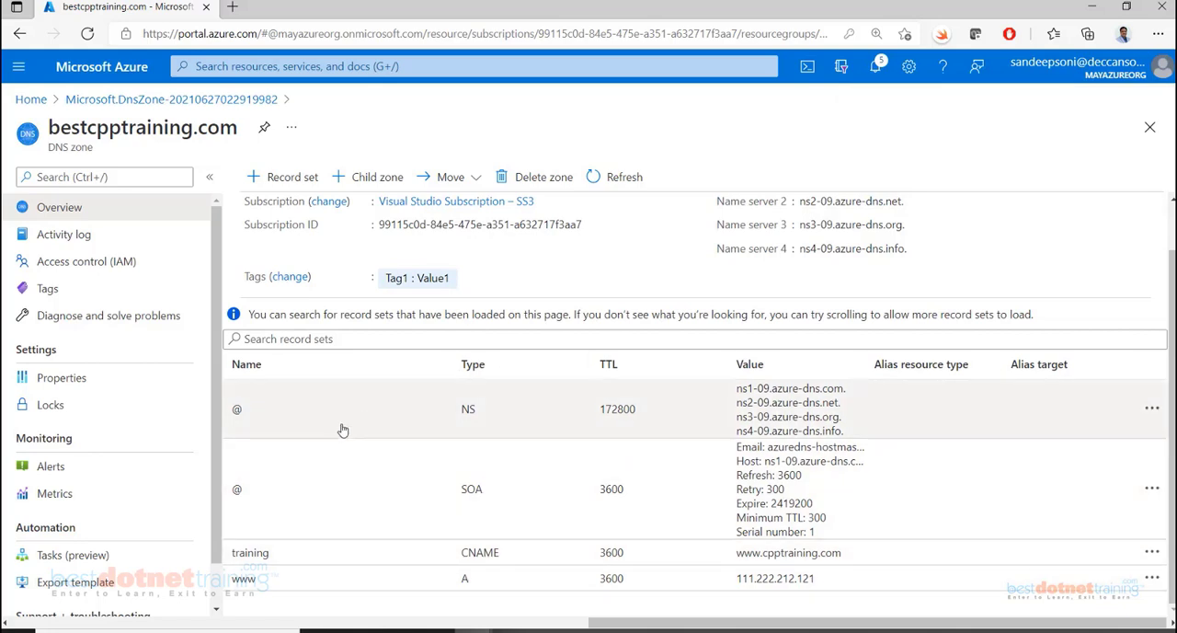
{"action": "left_click", "coordinate": [227, 629]}
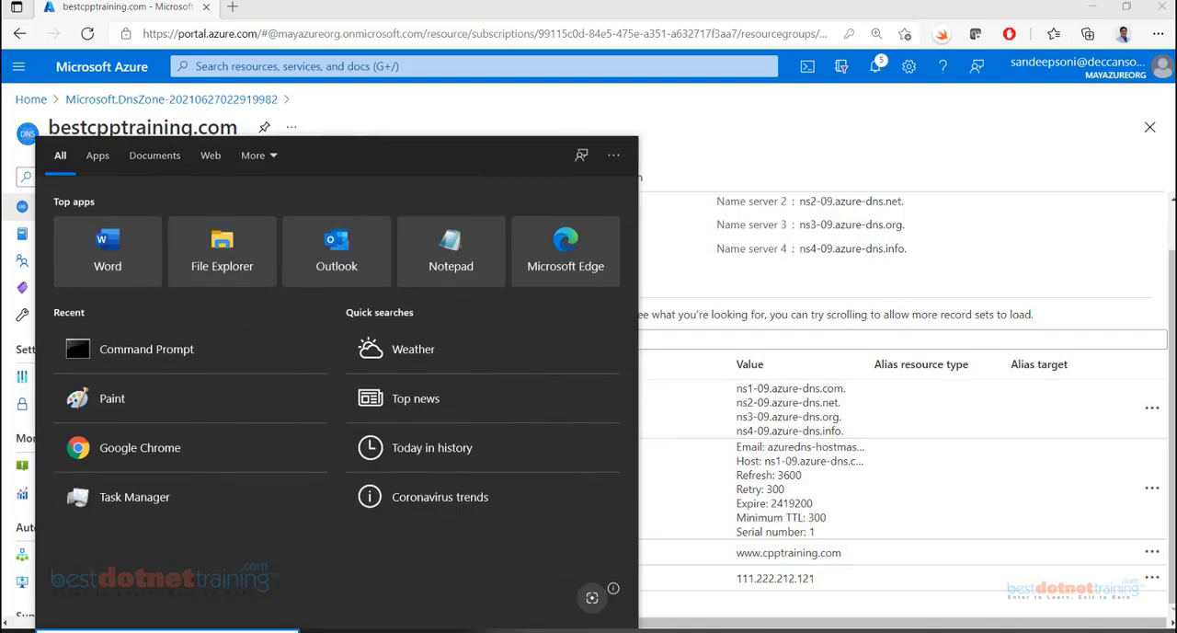
{"action": "left_click", "coordinate": [664, 630]}
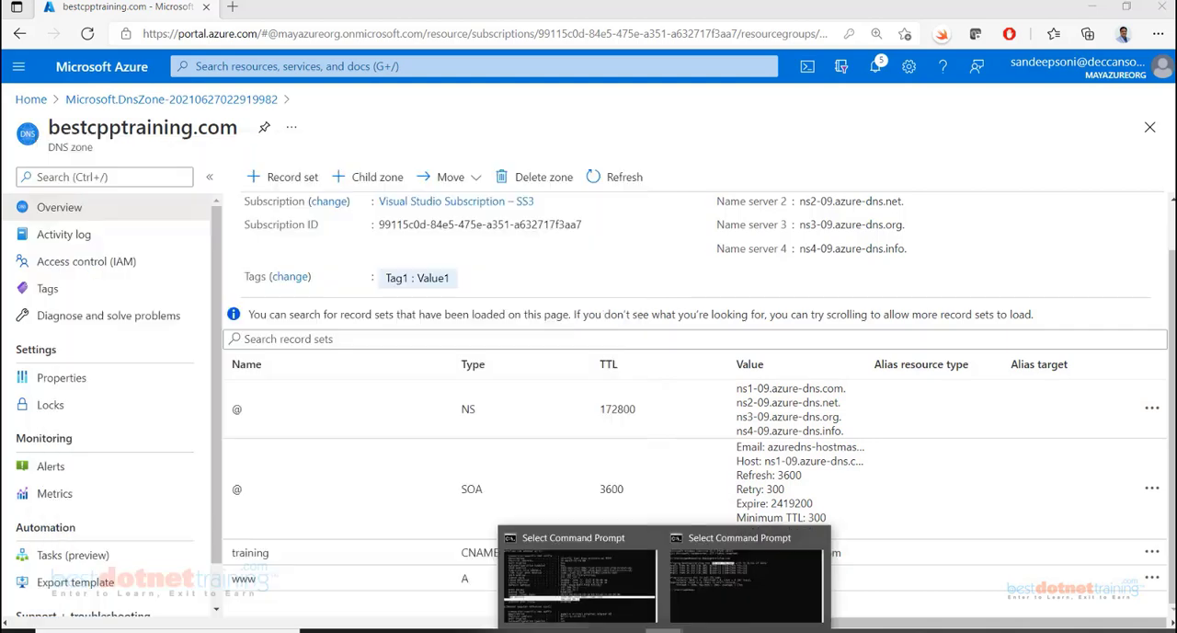
{"action": "left_click", "coordinate": [659, 571]}
{"action": "type", "text": "p"}
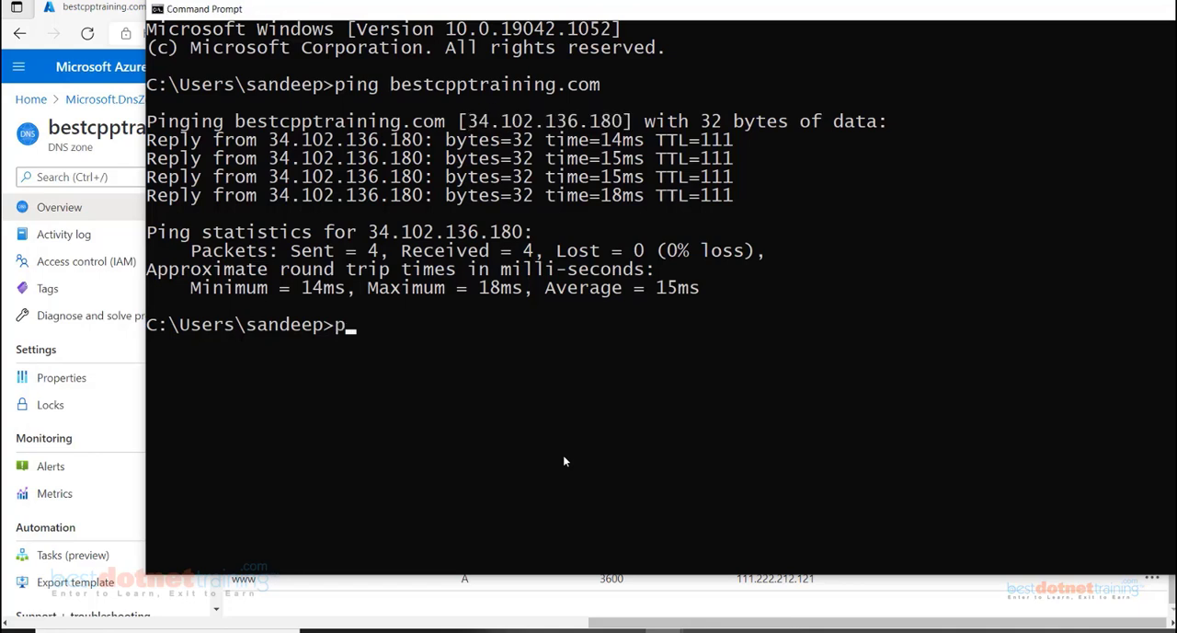
{"action": "type", "text": "ing www.best"}
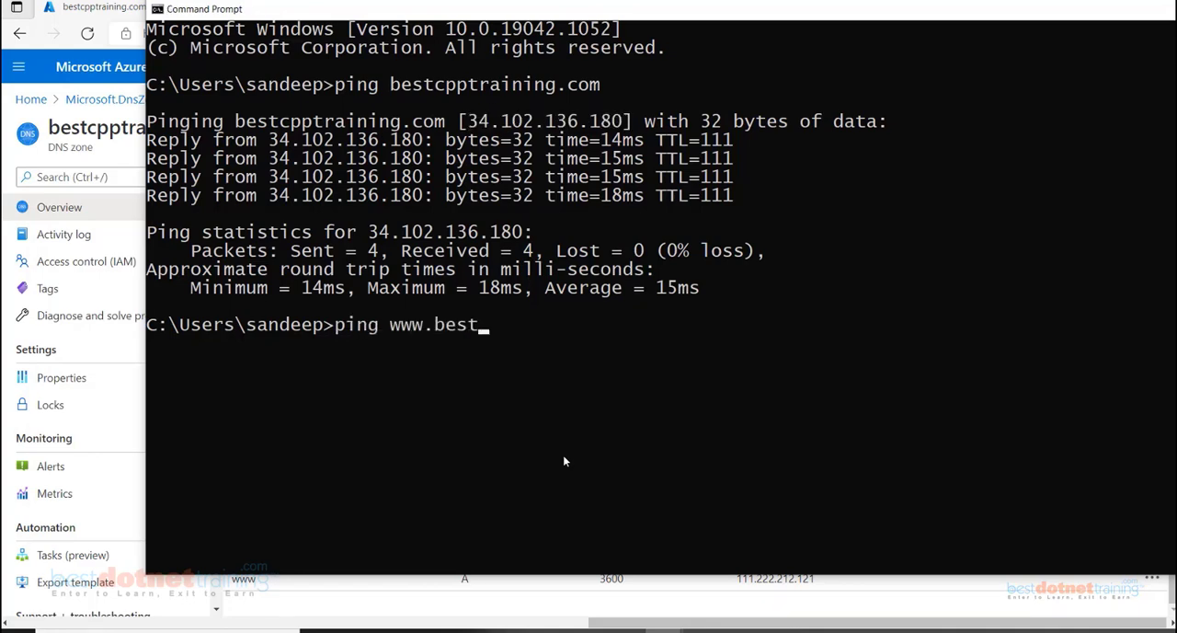
{"action": "type", "text": "cpptraini"}
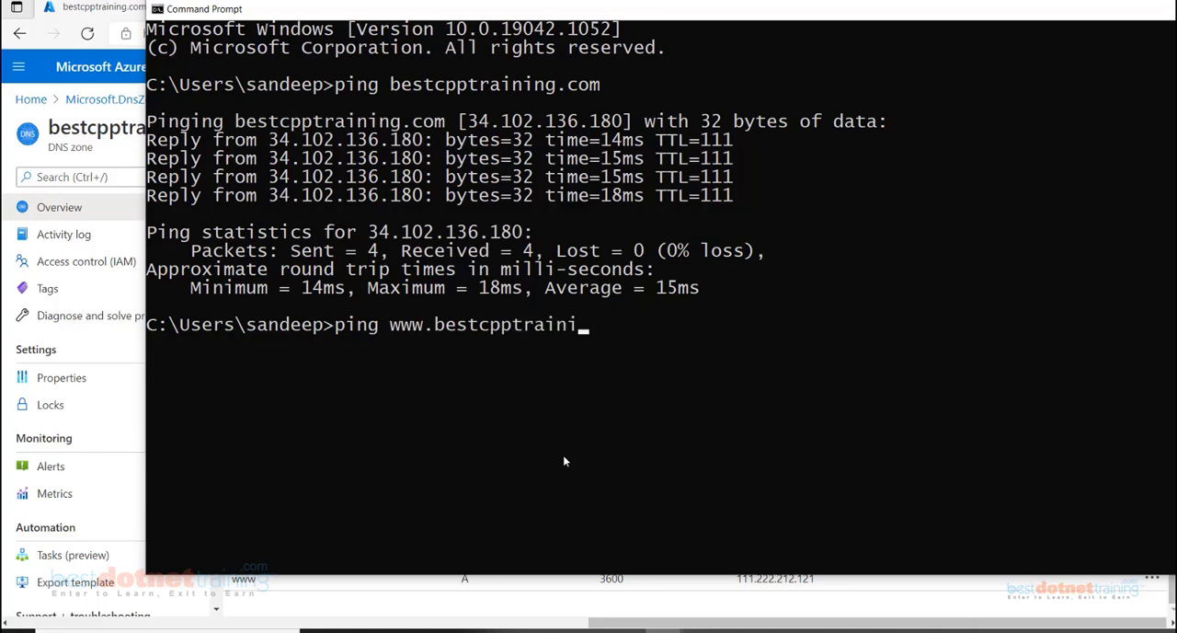
{"action": "type", "text": "ng.com"}
{"action": "key", "text": "Return"}
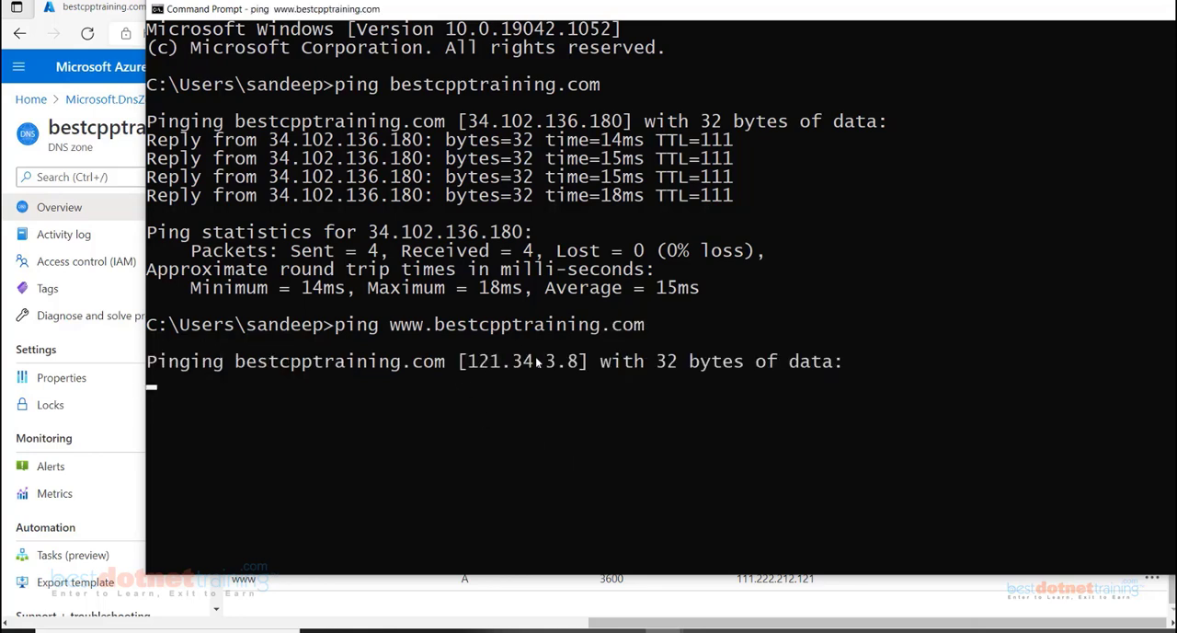
{"action": "left_click_drag", "start_coordinate": [460, 365], "coordinate": [582, 374]}
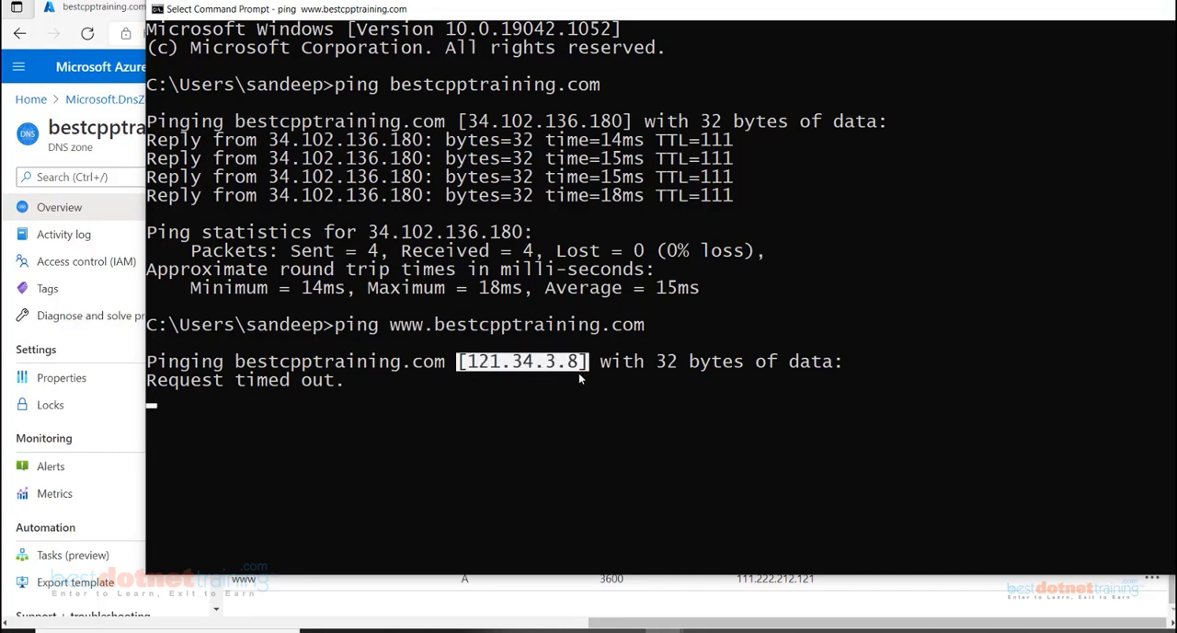
{"action": "left_click", "coordinate": [473, 122]}
{"action": "left_click_drag", "start_coordinate": [480, 124], "coordinate": [629, 124]}
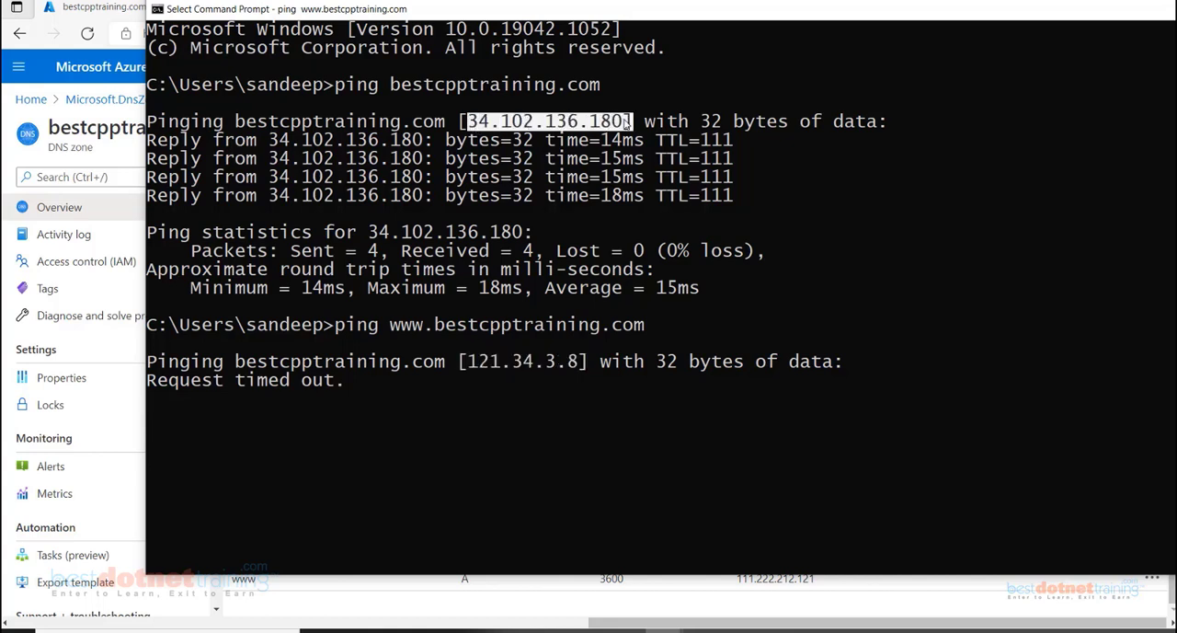
{"action": "left_click_drag", "start_coordinate": [471, 361], "coordinate": [580, 364]}
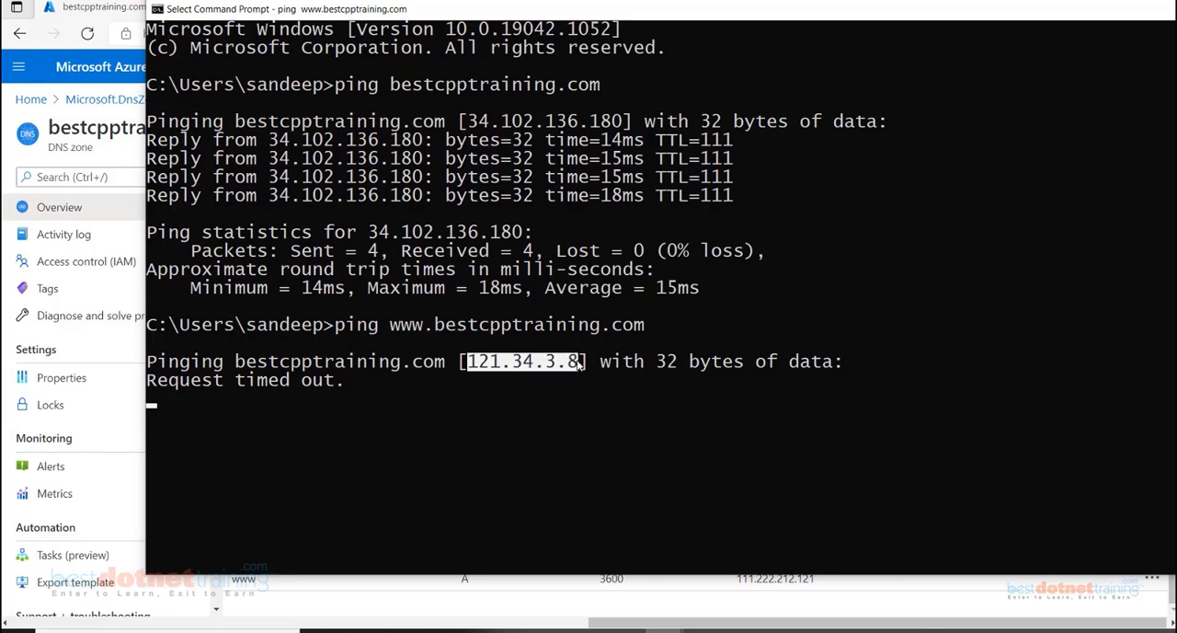
{"action": "right_click", "coordinate": [580, 364]}
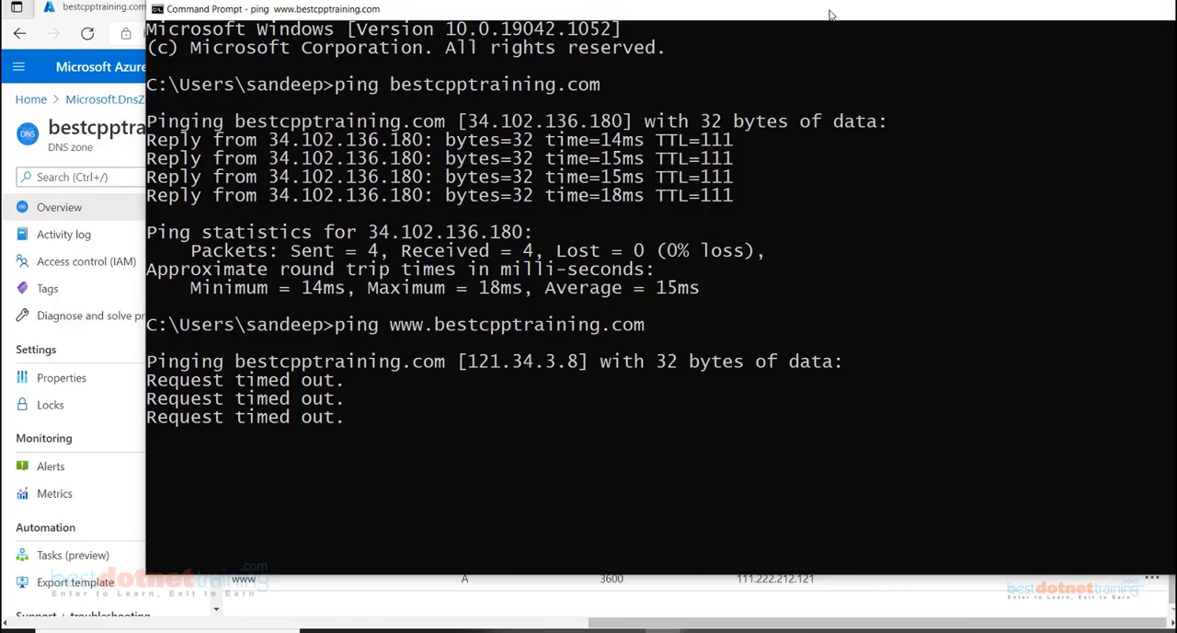
{"action": "left_click_drag", "start_coordinate": [833, 13], "coordinate": [705, 43]}
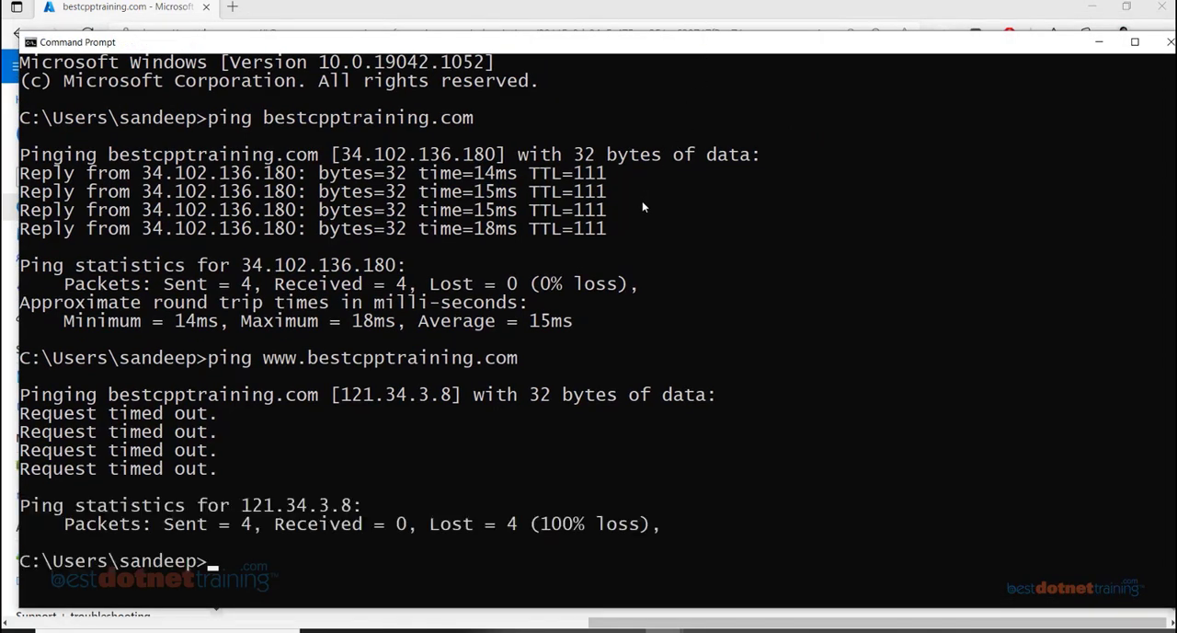
{"action": "key", "text": "Up"}
{"action": "key", "text": "Return"}
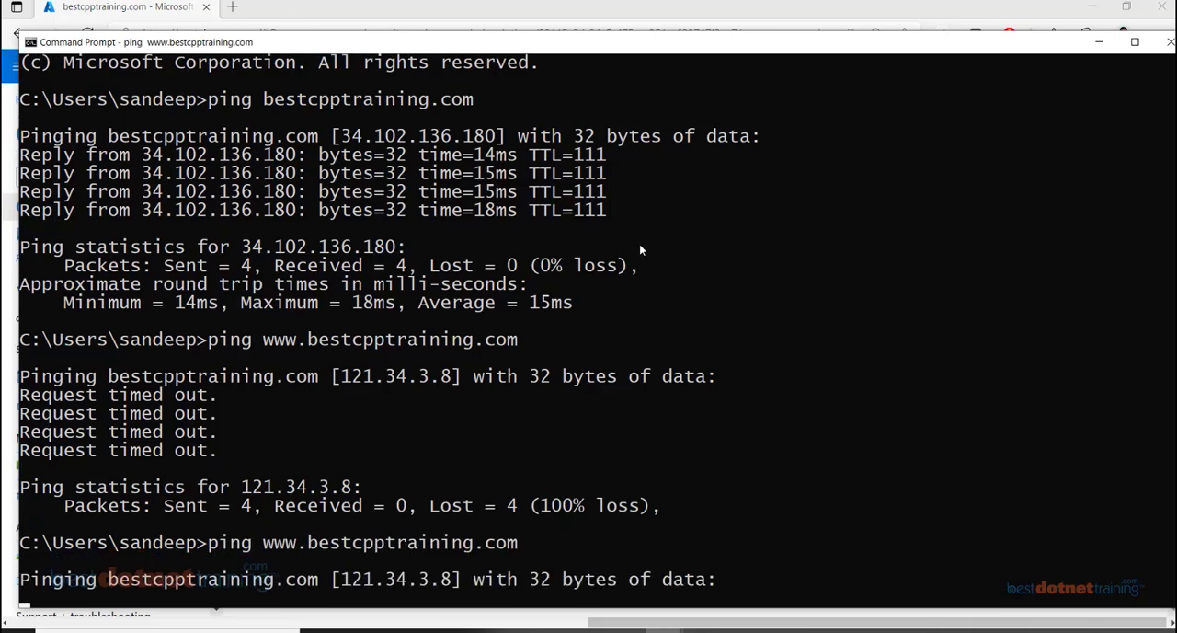
Return to the Azure DNS zone and review its record sets and assigned name servers
{"action": "left_click_drag", "start_coordinate": [619, 51], "coordinate": [998, 396]}
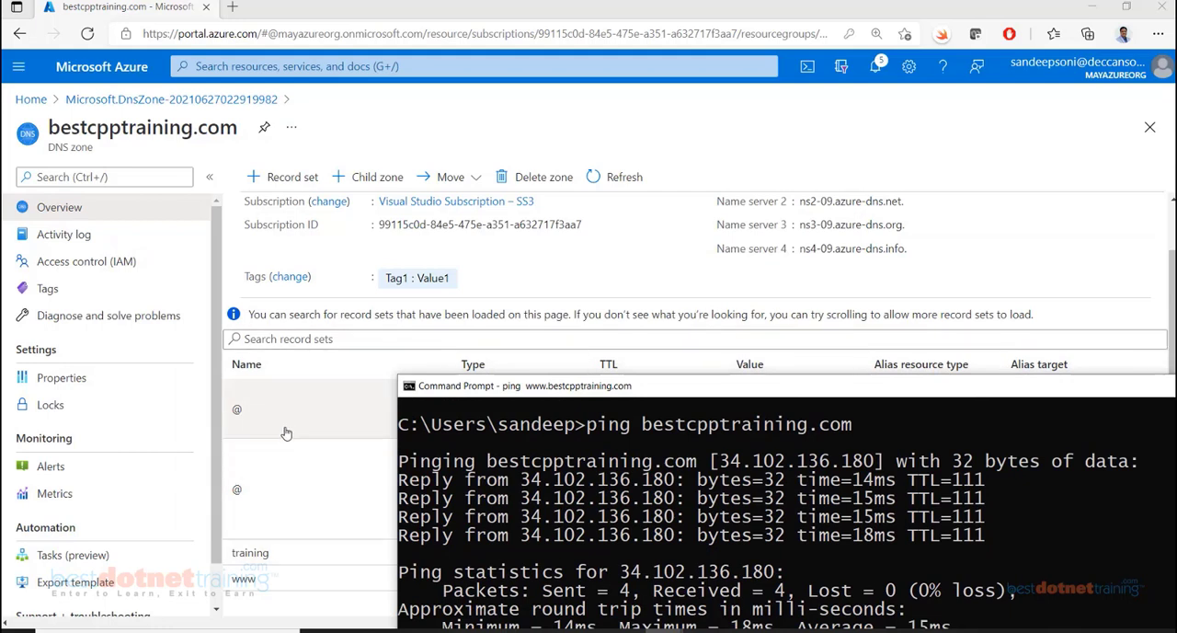
{"action": "left_click", "coordinate": [861, 128]}
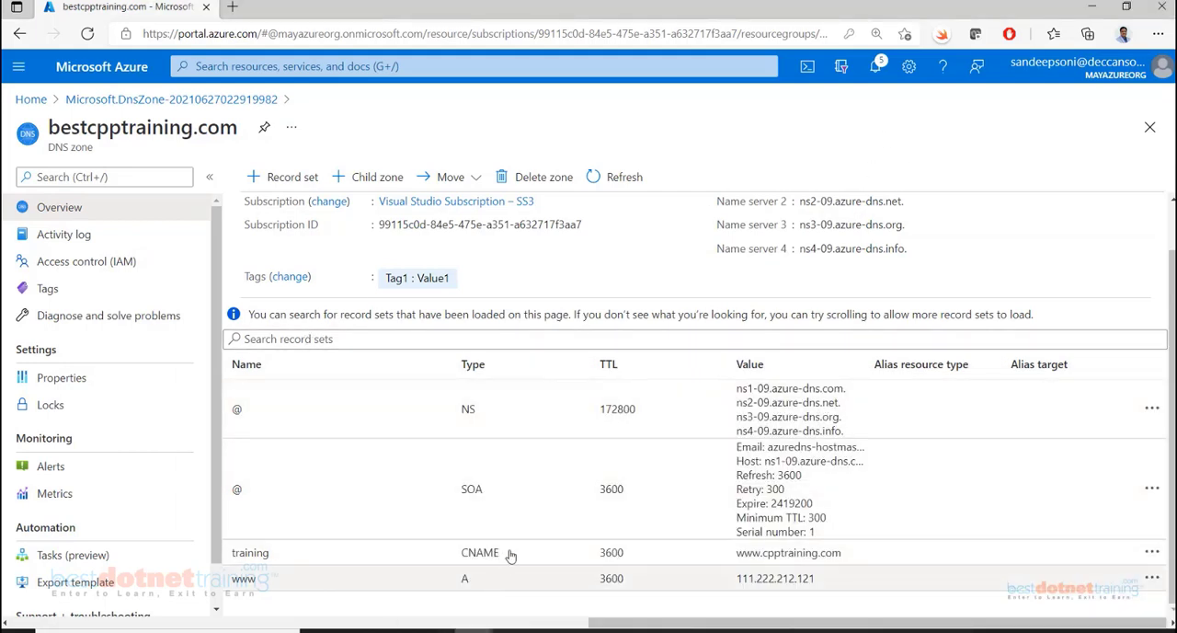
{"action": "scroll", "coordinate": [916, 253], "scroll_direction": "up", "scroll_amount": 1}
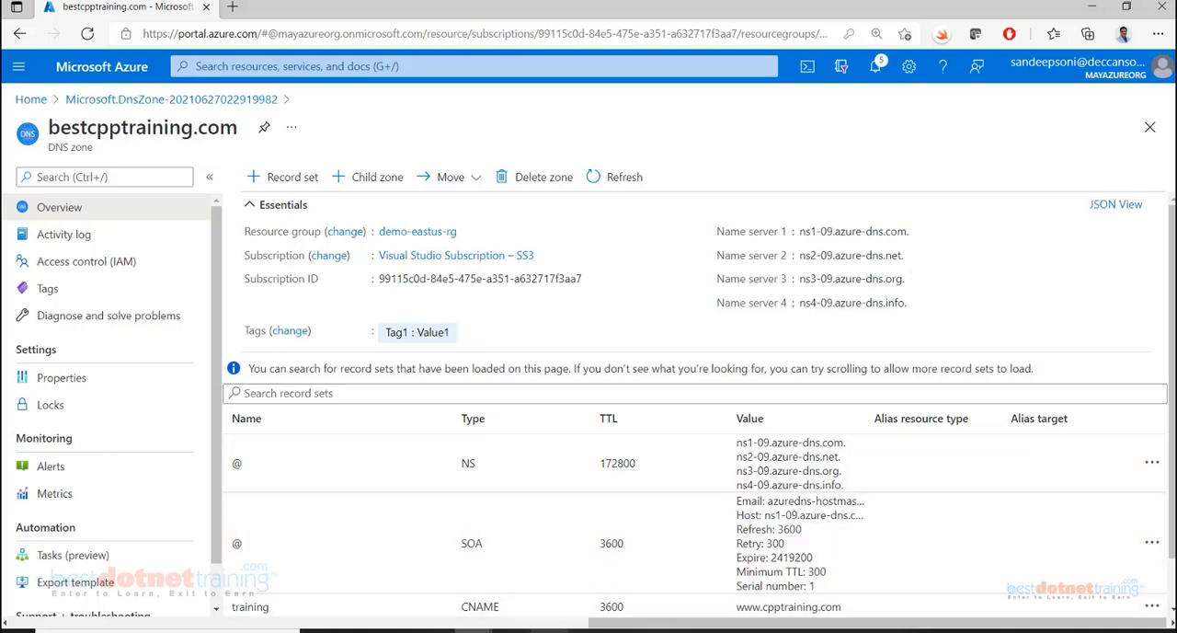
Switch to the Word document and go to the How DNS Server Works section below the name resolution diagram
{"action": "left_click", "coordinate": [550, 620]}
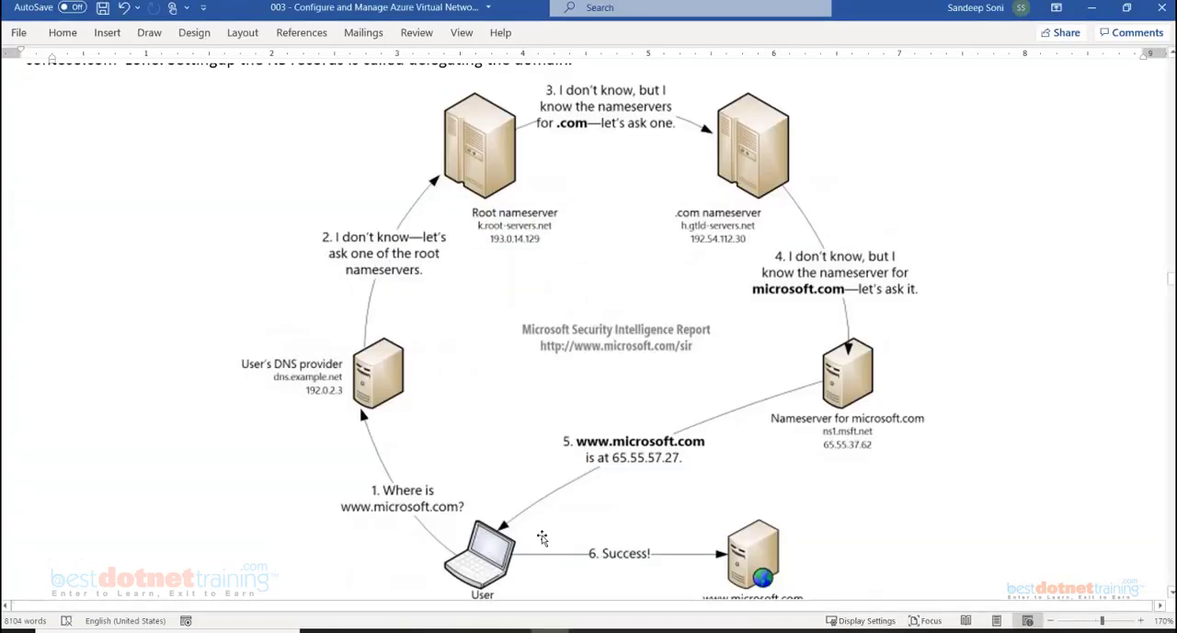
{"action": "scroll", "coordinate": [520, 368], "scroll_direction": "down", "scroll_amount": 3}
{"action": "scroll", "coordinate": [515, 496], "scroll_direction": "down", "scroll_amount": 3}
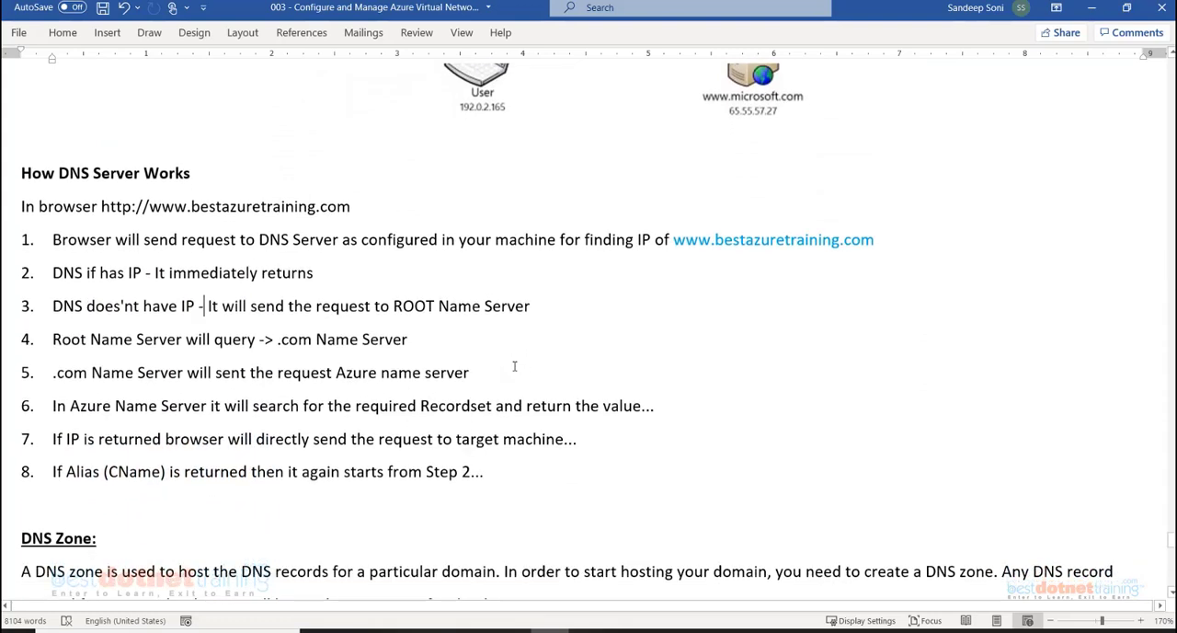
Read the eight numbered steps under How DNS Server Works and the DNS Zone definition below them
{"action": "left_click", "coordinate": [541, 485]}
{"action": "left_click_drag", "start_coordinate": [541, 485], "coordinate": [53, 235]}
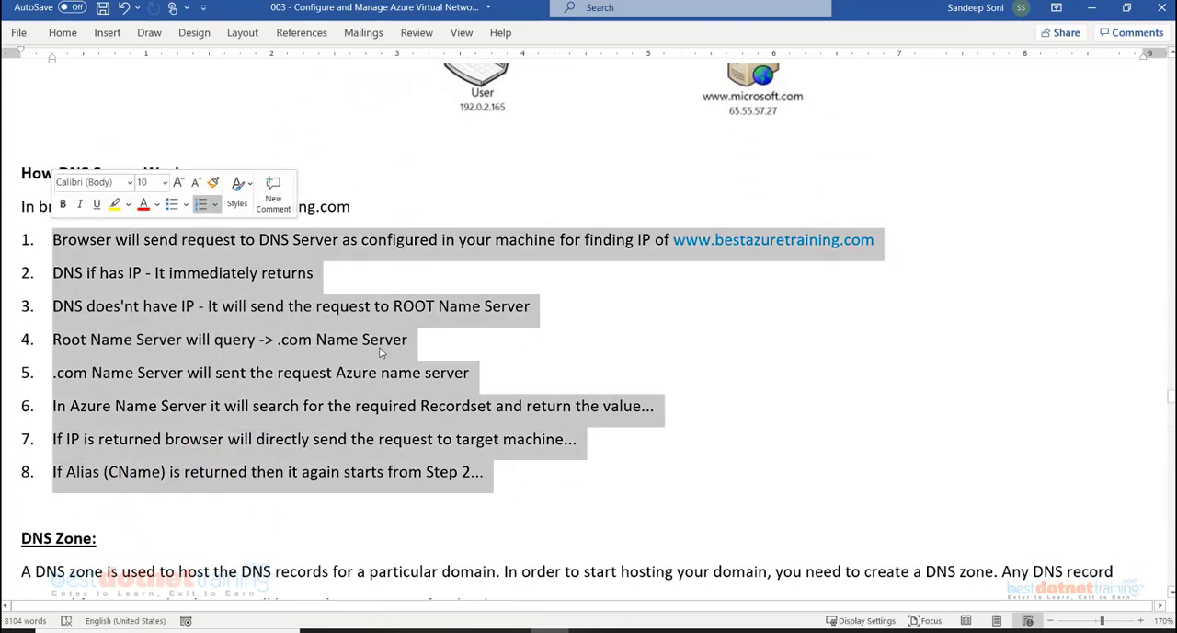
{"action": "left_click", "coordinate": [511, 495]}
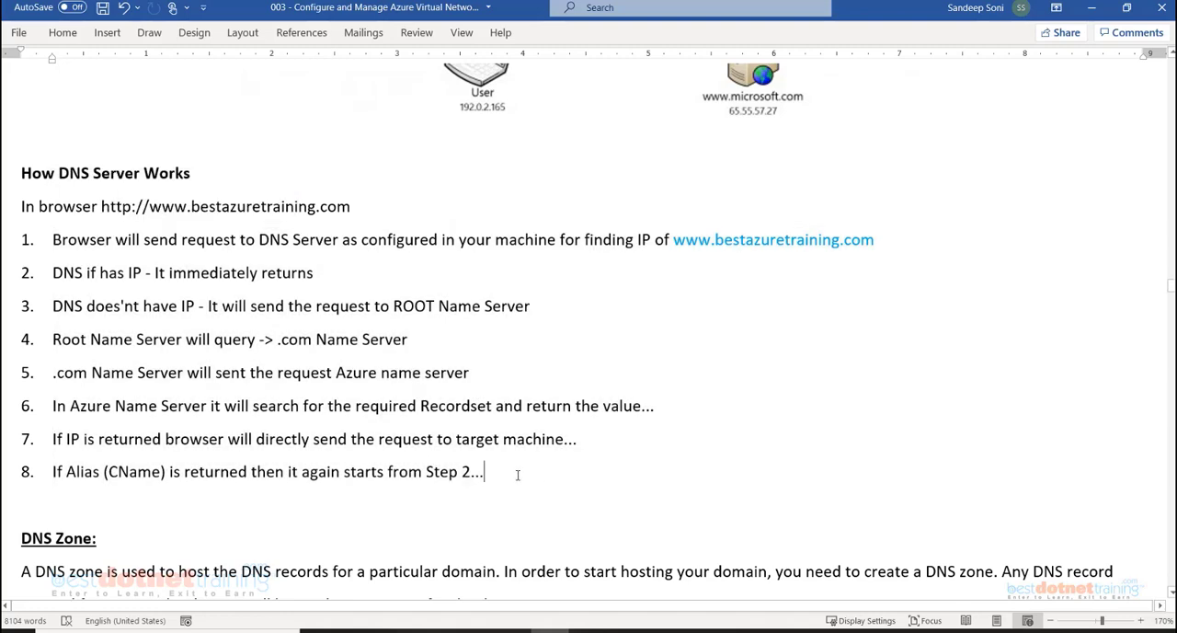
{"action": "scroll", "coordinate": [518, 475], "scroll_direction": "down", "scroll_amount": 3}
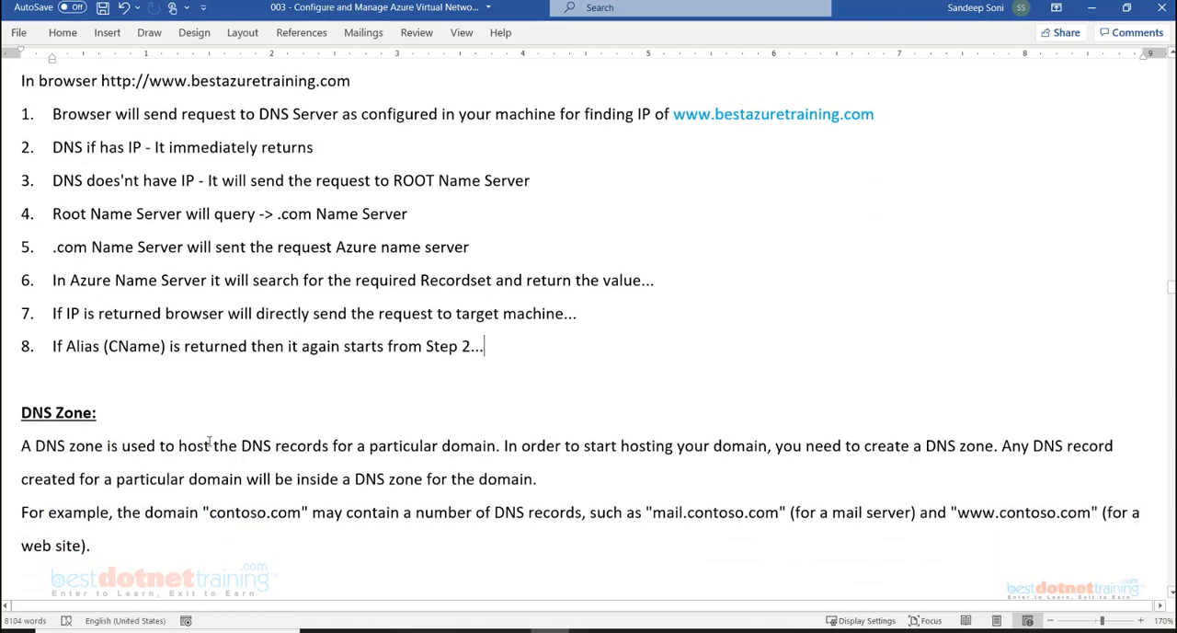
{"action": "left_click_drag", "start_coordinate": [21, 447], "coordinate": [119, 452]}
{"action": "left_click_drag", "start_coordinate": [241, 447], "coordinate": [461, 457]}
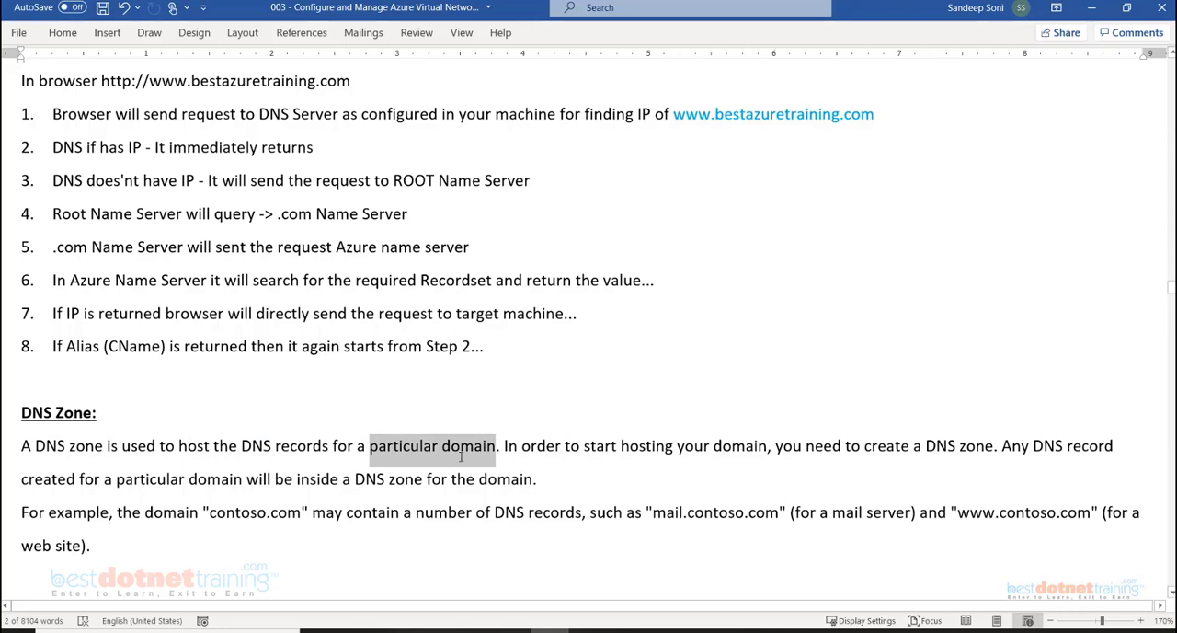
{"action": "left_click_drag", "start_coordinate": [461, 457], "coordinate": [461, 457]}
Go back to the DNS Resolution diagram and trace the request from the user through the root, .com and microsoft.com nameservers
{"action": "scroll", "coordinate": [637, 513], "scroll_direction": "up", "scroll_amount": 5}
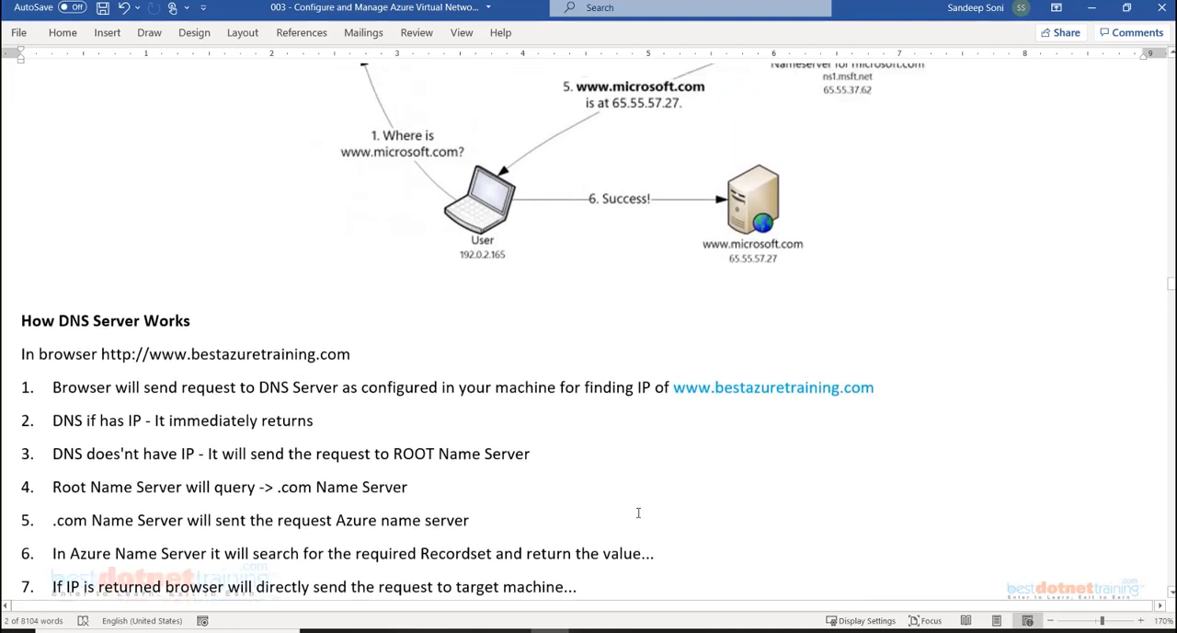
{"action": "scroll", "coordinate": [638, 512], "scroll_direction": "up", "scroll_amount": 6}
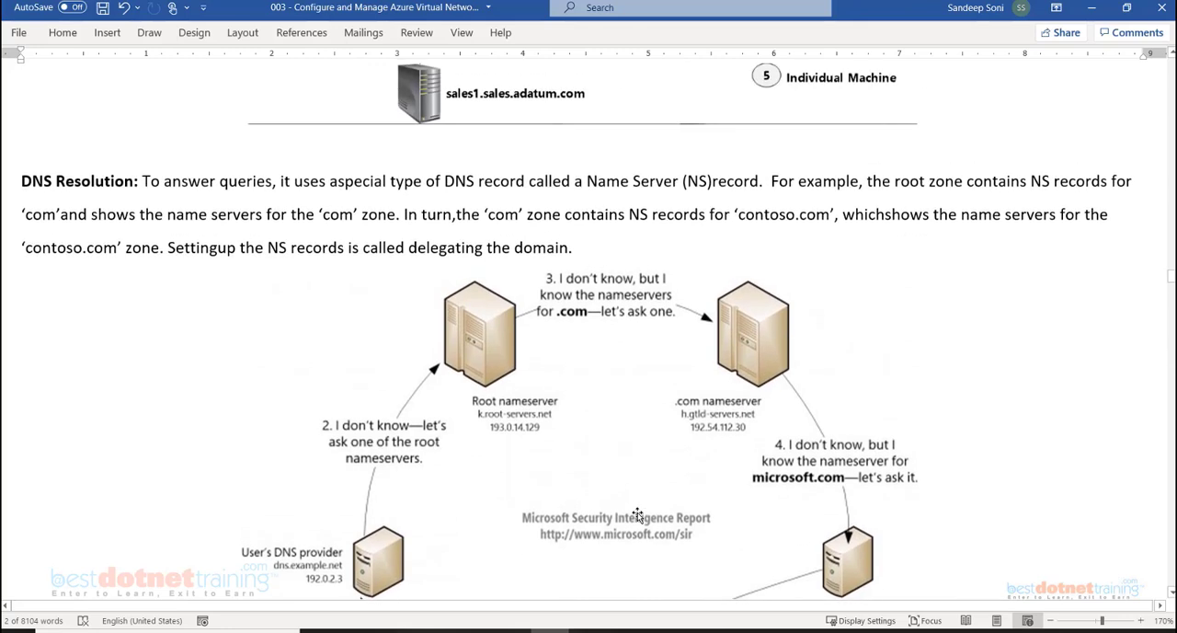
{"action": "scroll", "coordinate": [638, 515], "scroll_direction": "down", "scroll_amount": 3}
{"action": "scroll", "coordinate": [637, 515], "scroll_direction": "up", "scroll_amount": 1}
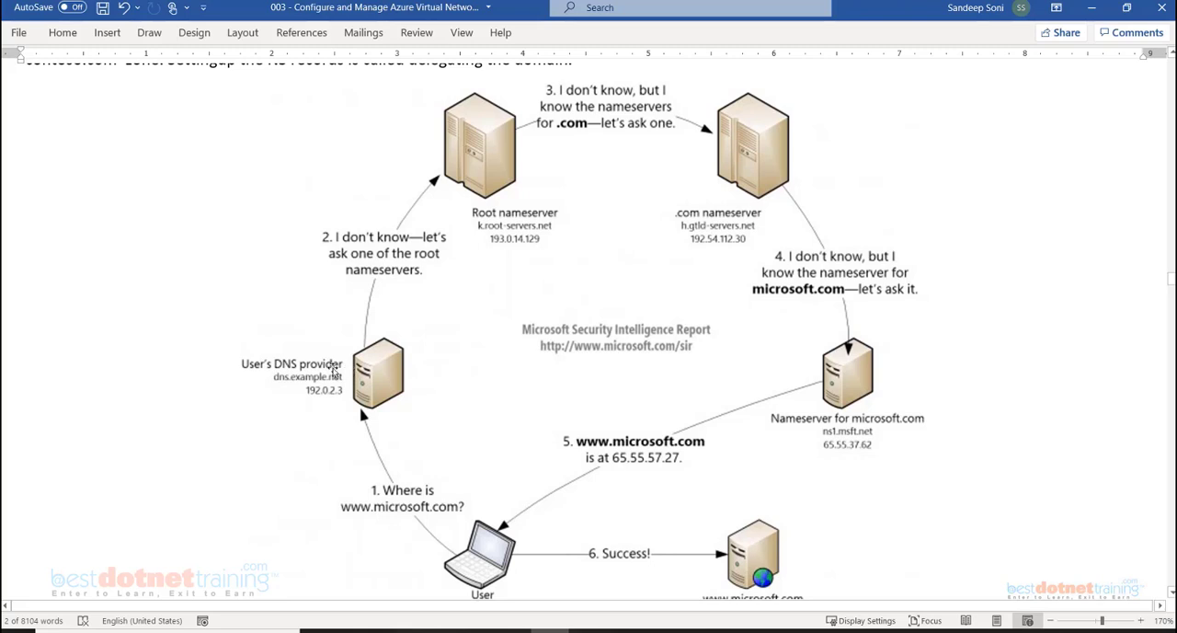
{"action": "scroll", "coordinate": [469, 552], "scroll_direction": "down", "scroll_amount": 1}
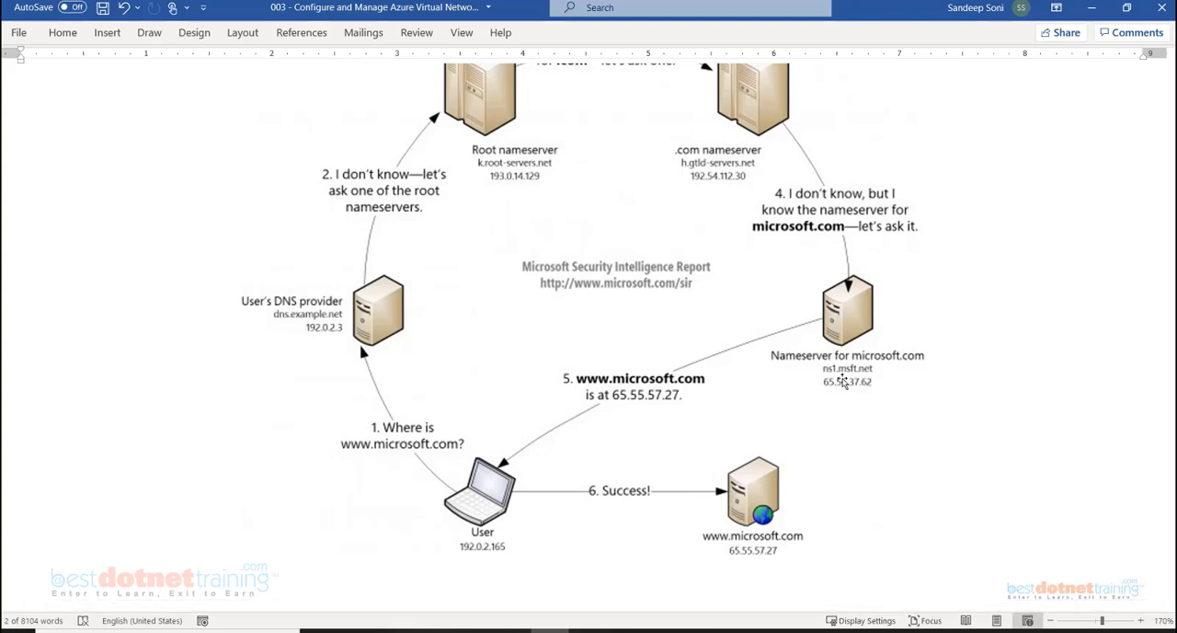
Switch to the browser and compare GoDaddy's custom nameservers for bestcpptraining.com with the name servers assigned to the Azure DNS zone
{"action": "mouse_move", "coordinate": [472, 631]}
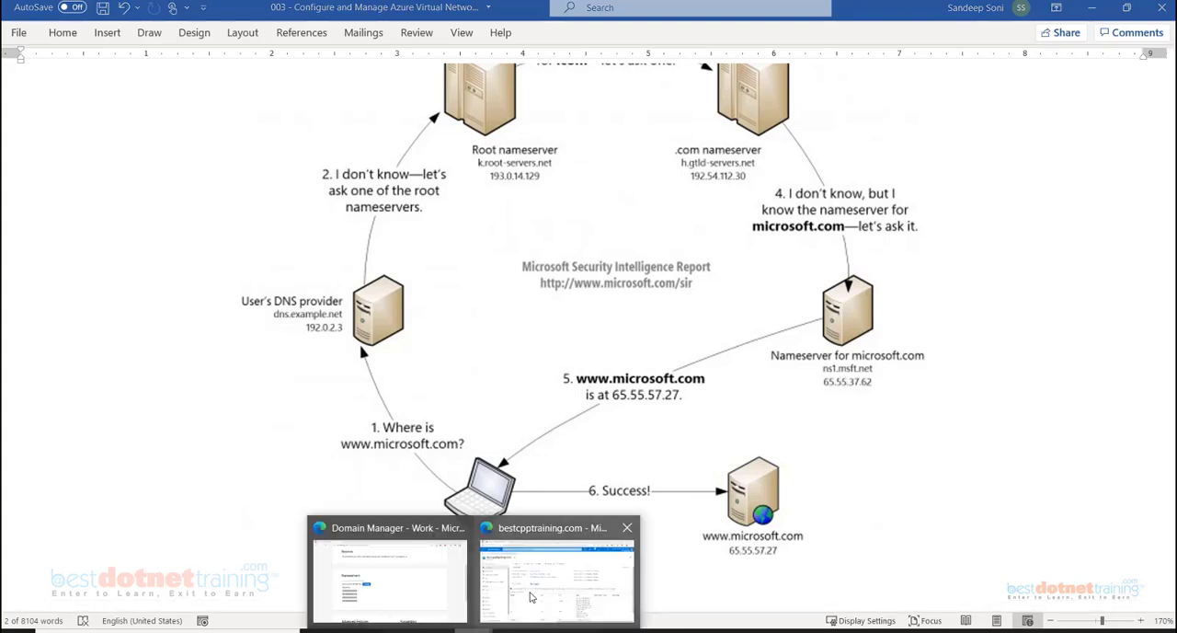
{"action": "left_click", "coordinate": [395, 579]}
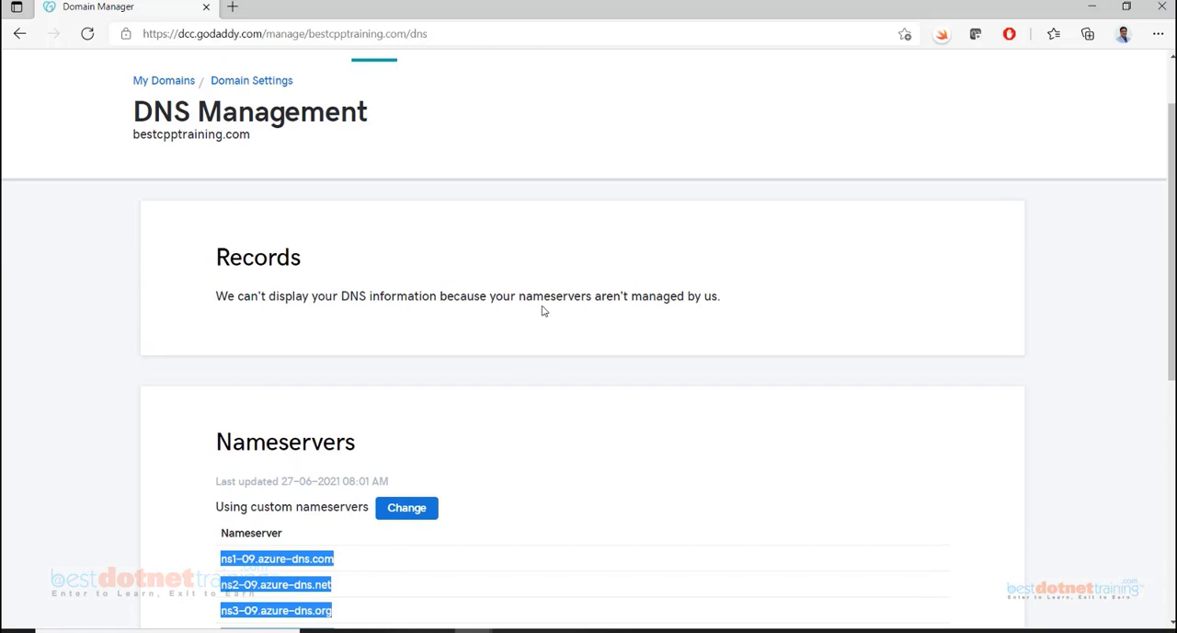
{"action": "scroll", "coordinate": [542, 310], "scroll_direction": "down", "scroll_amount": 1}
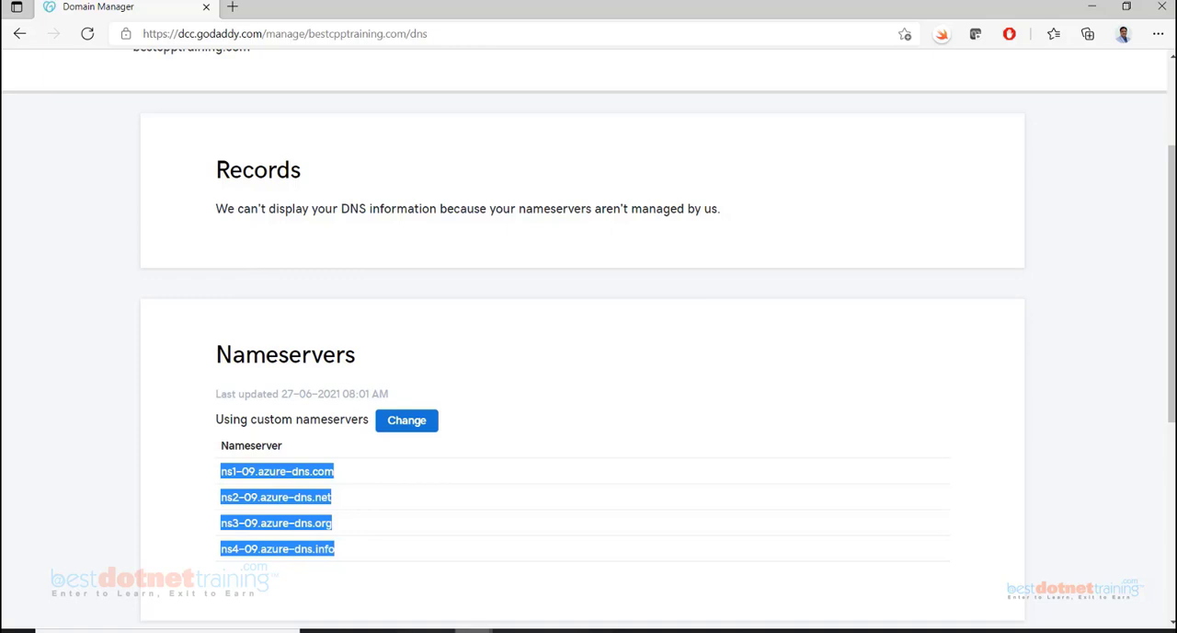
{"action": "mouse_move", "coordinate": [474, 631]}
{"action": "left_click", "coordinate": [552, 593]}
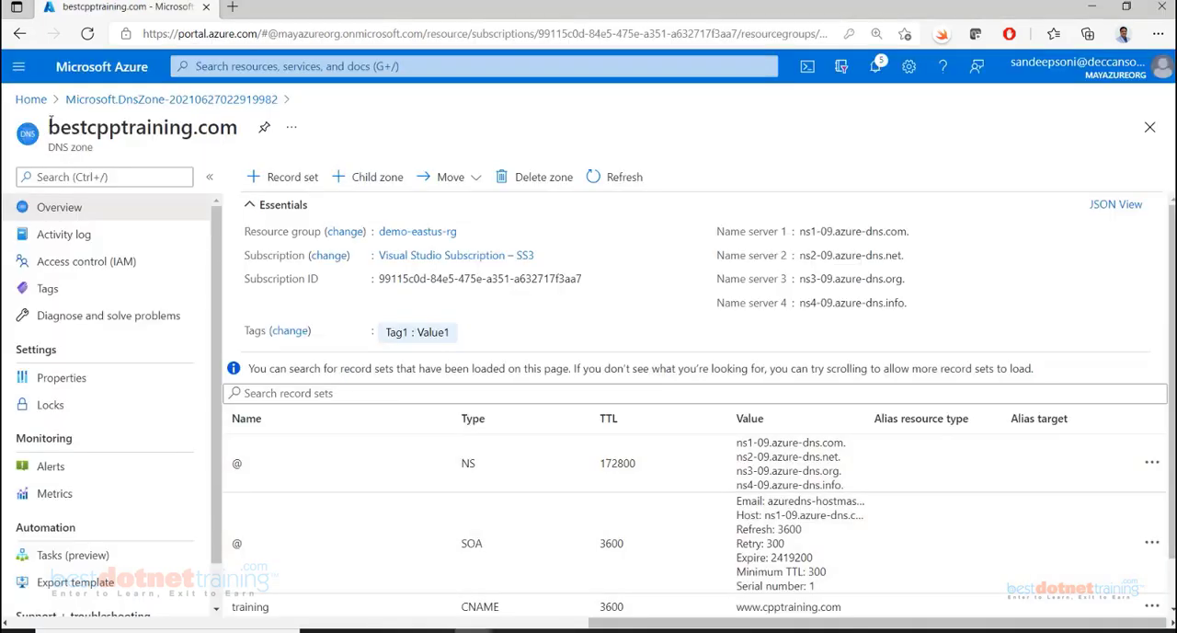
{"action": "left_click_drag", "start_coordinate": [48, 127], "coordinate": [235, 126]}
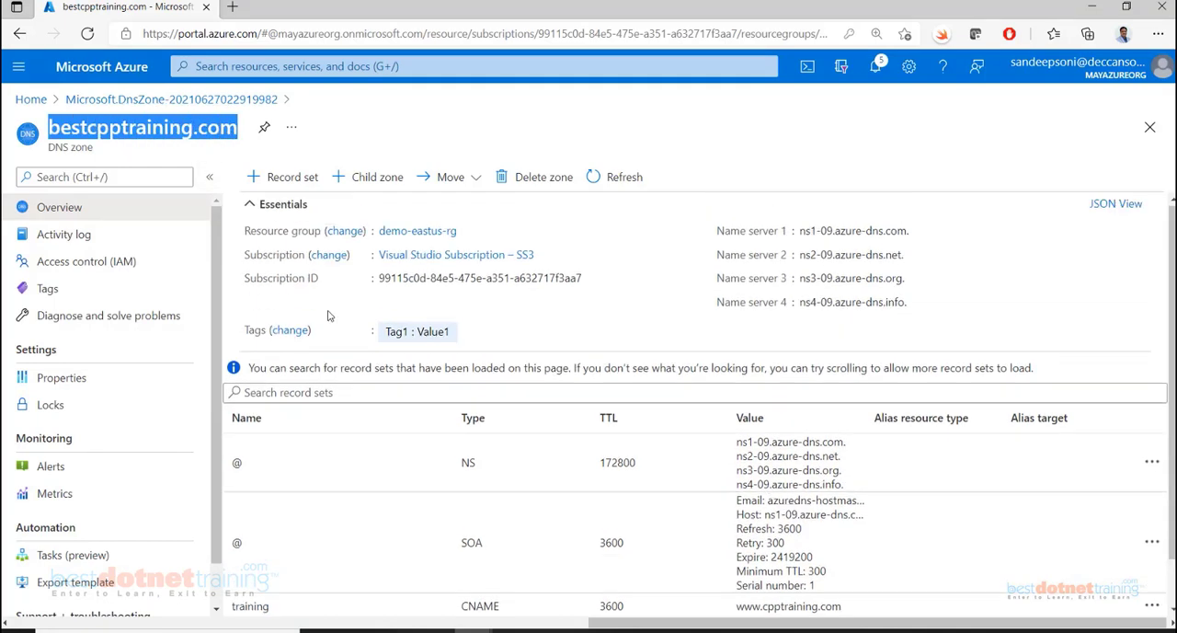
{"action": "left_click_drag", "start_coordinate": [719, 232], "coordinate": [912, 305]}
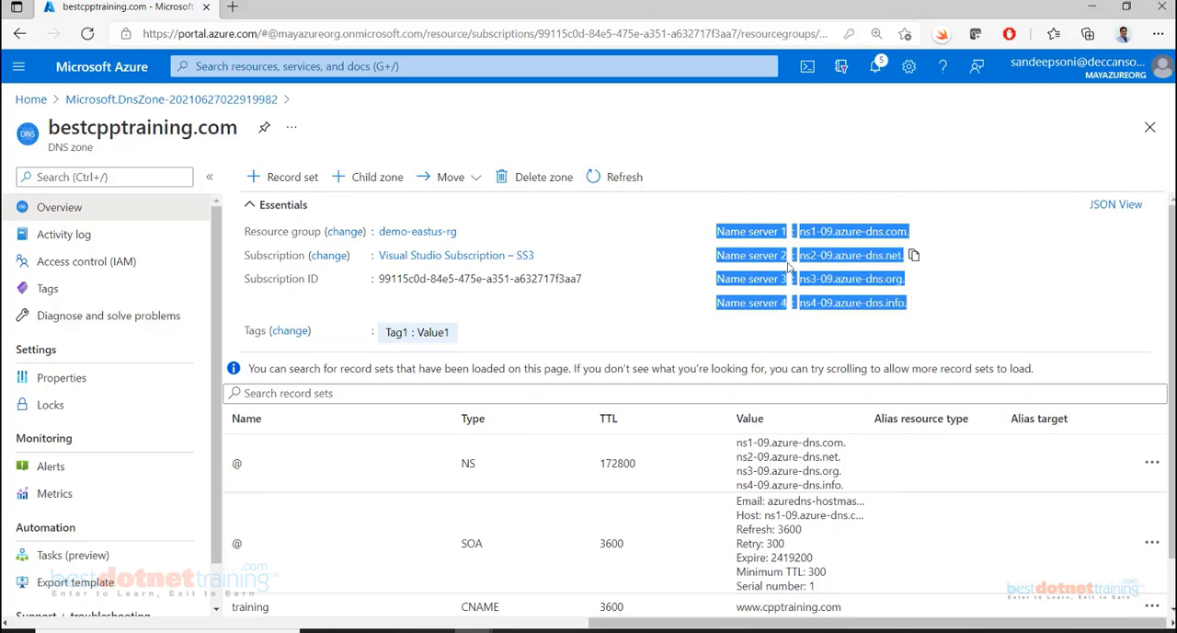
{"action": "mouse_move", "coordinate": [474, 624]}
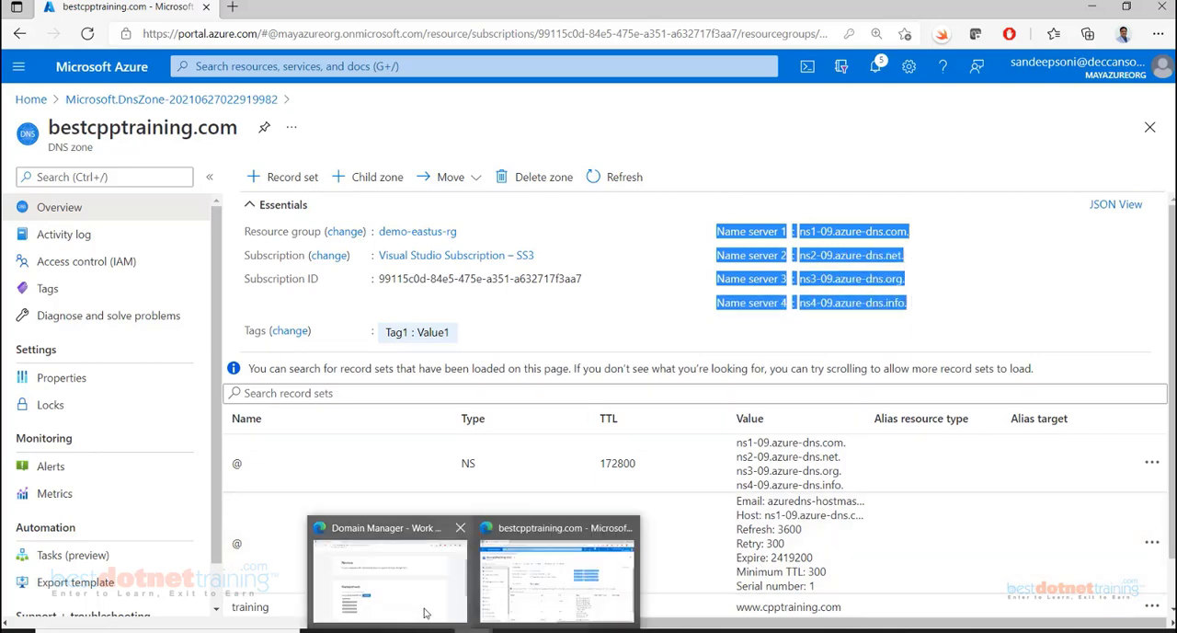
{"action": "left_click", "coordinate": [387, 488]}
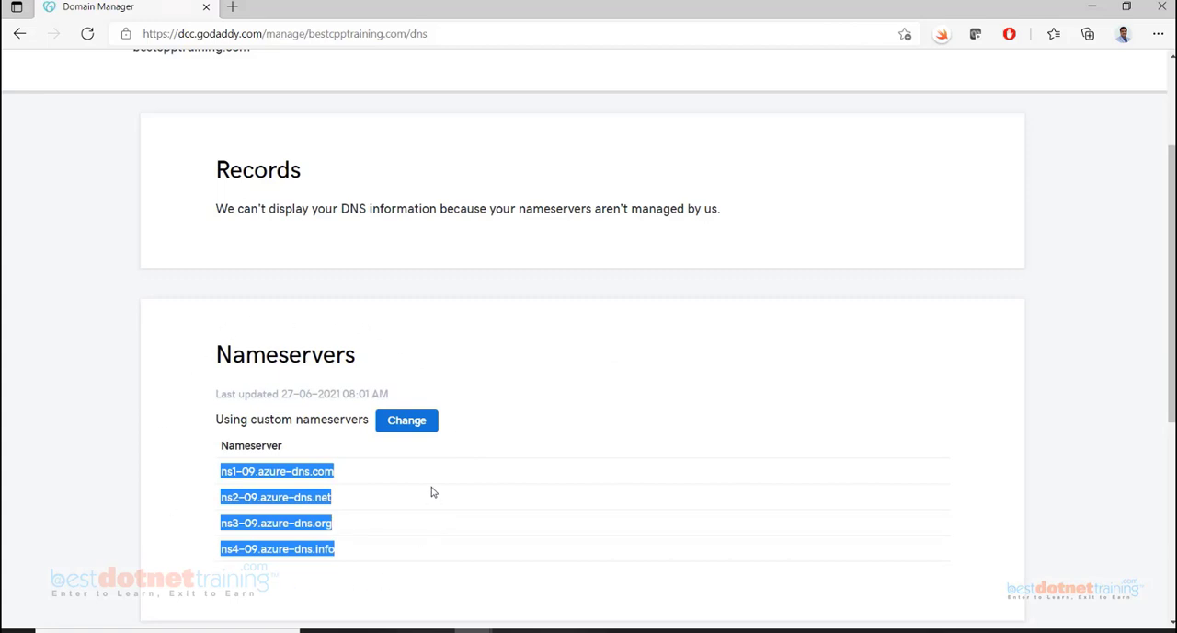
Return to the bestcpptraining.com zone in the Azure portal and examine its NS, SOA, CNAME and A record sets and its zone title
{"action": "left_click", "coordinate": [474, 630]}
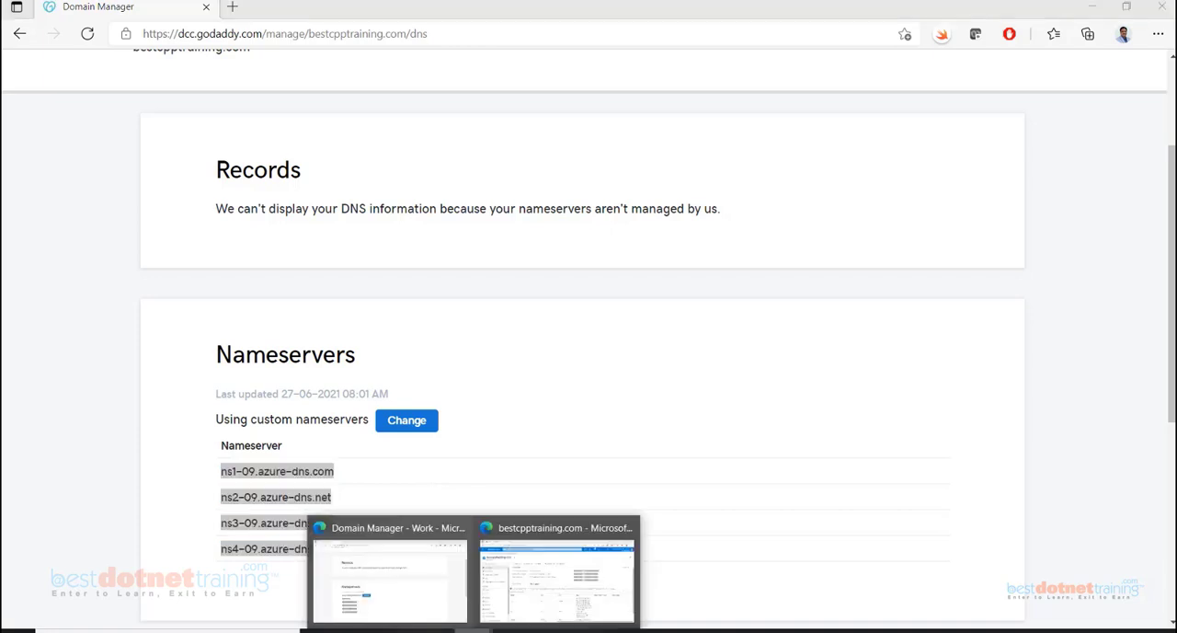
{"action": "left_click", "coordinate": [554, 598]}
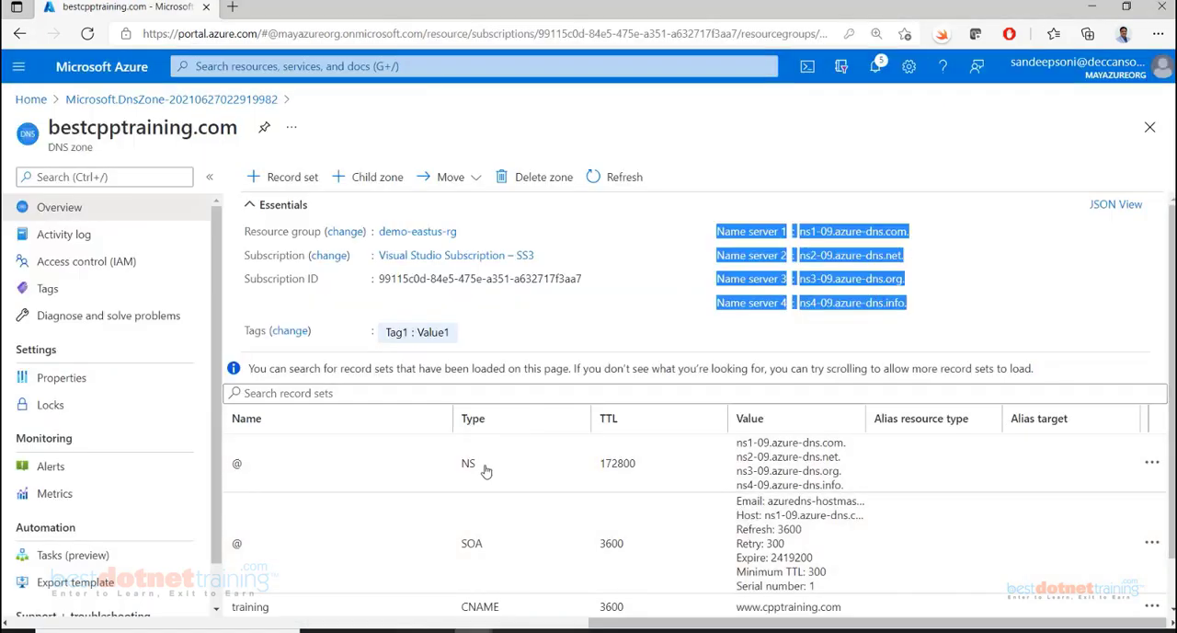
{"action": "scroll", "coordinate": [476, 558], "scroll_direction": "down", "scroll_amount": 1}
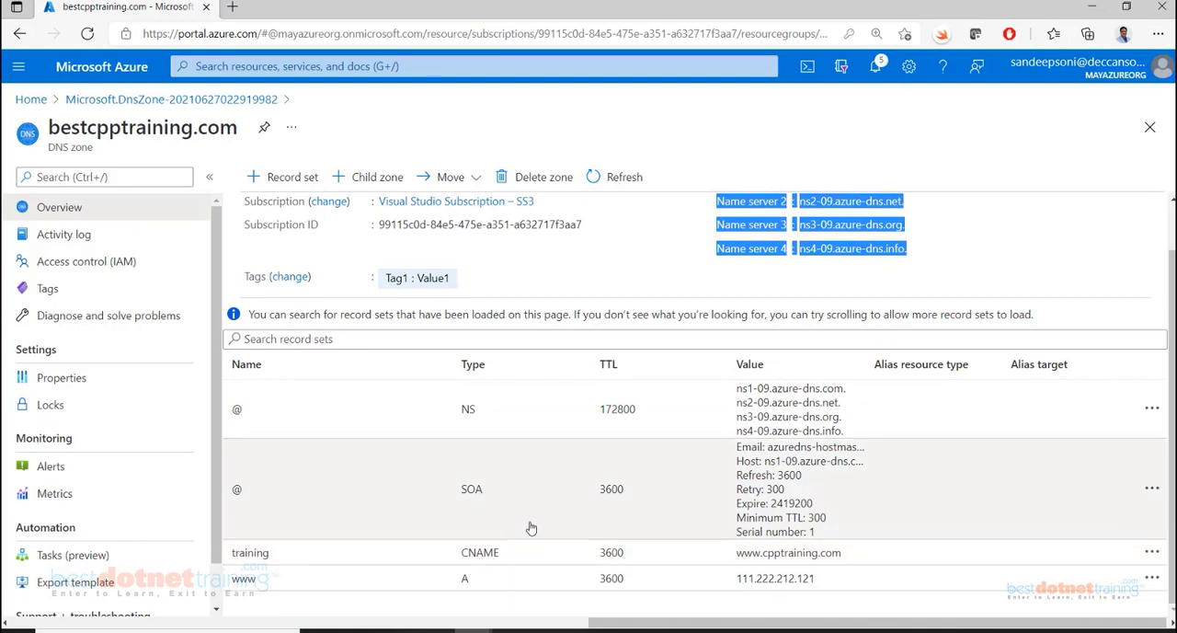
{"action": "scroll", "coordinate": [531, 528], "scroll_direction": "up", "scroll_amount": 1}
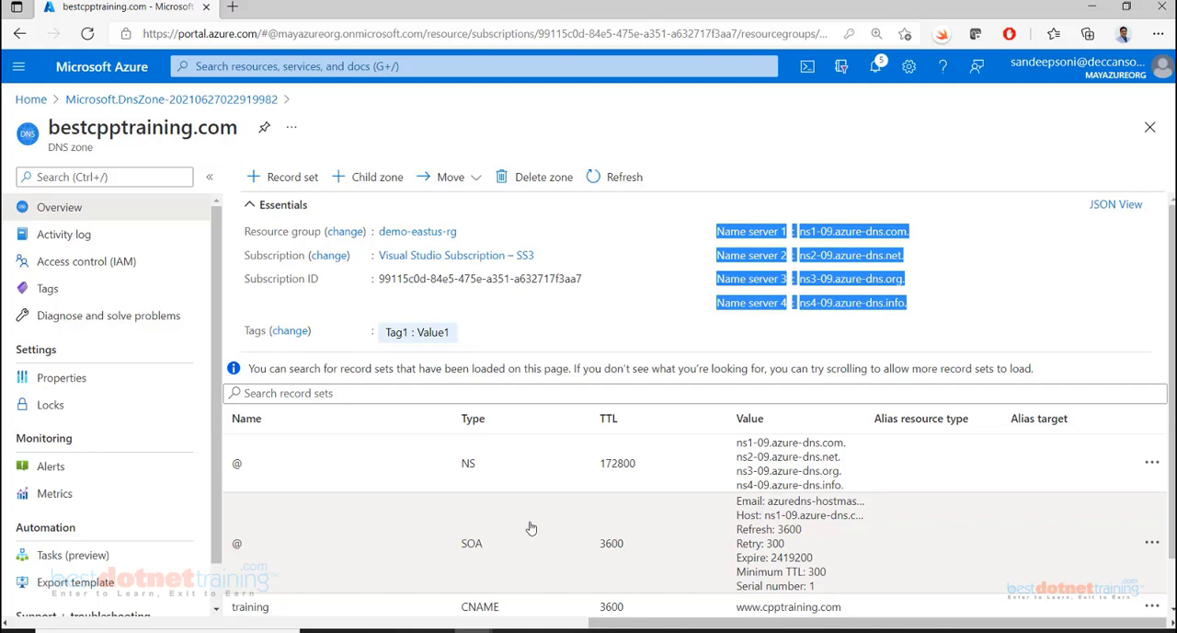
{"action": "scroll", "coordinate": [531, 528], "scroll_direction": "down", "scroll_amount": 1}
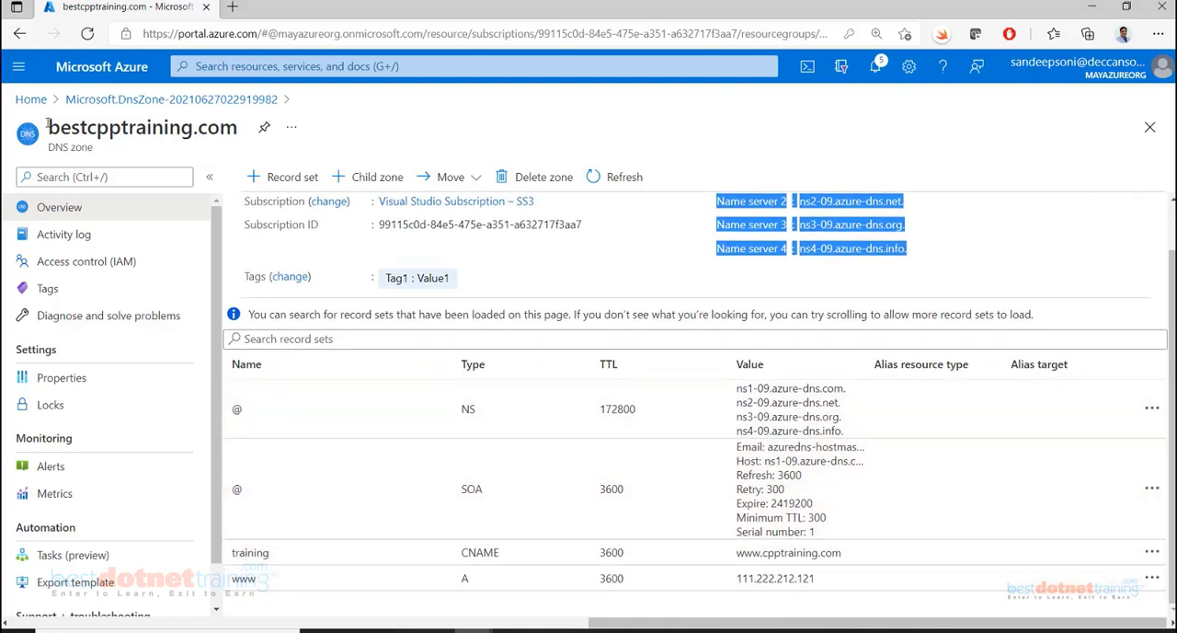
{"action": "left_click_drag", "start_coordinate": [237, 129], "coordinate": [95, 161]}
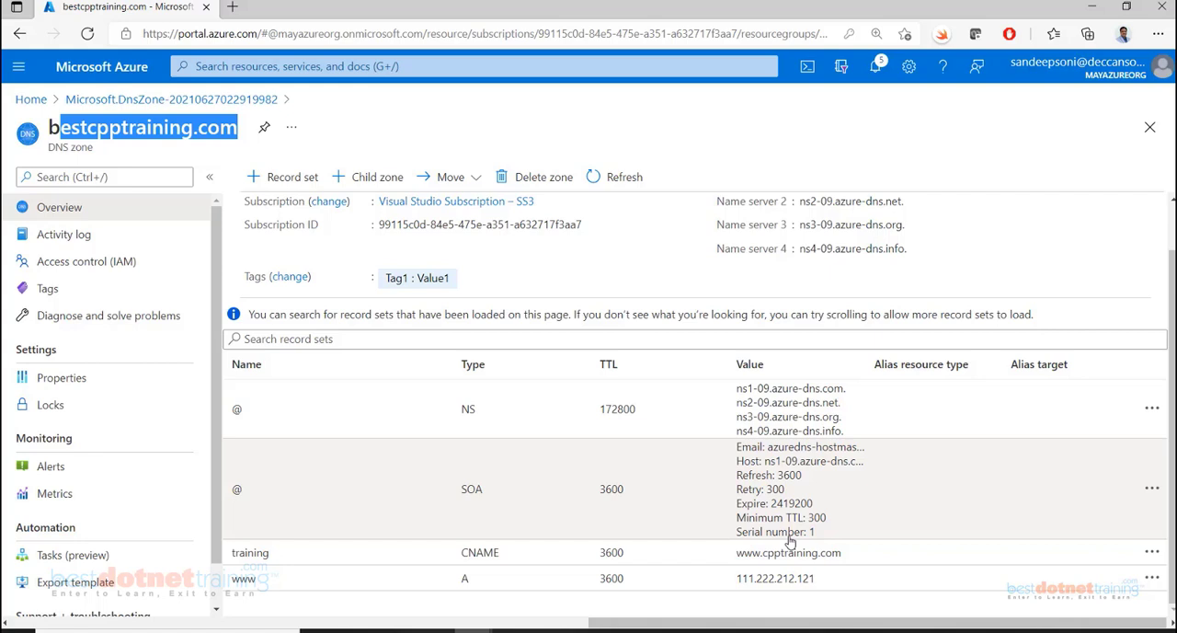
{"action": "left_click", "coordinate": [51, 127]}
{"action": "left_click_drag", "start_coordinate": [50, 127], "coordinate": [240, 129]}
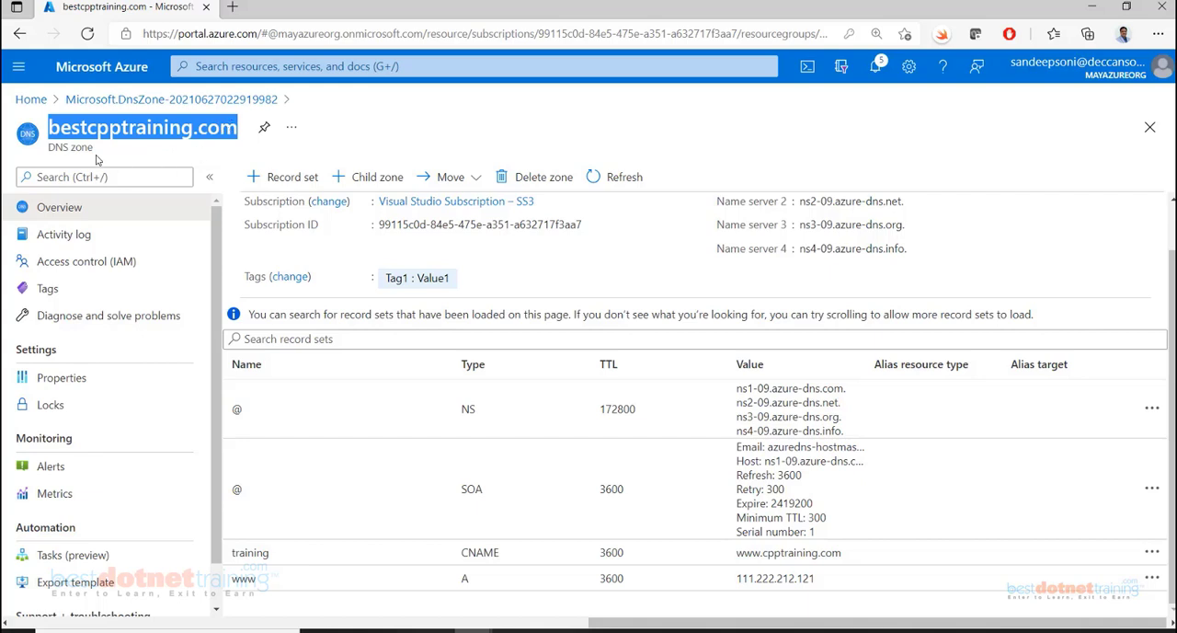
{"action": "left_click_drag", "start_coordinate": [96, 149], "coordinate": [48, 148]}
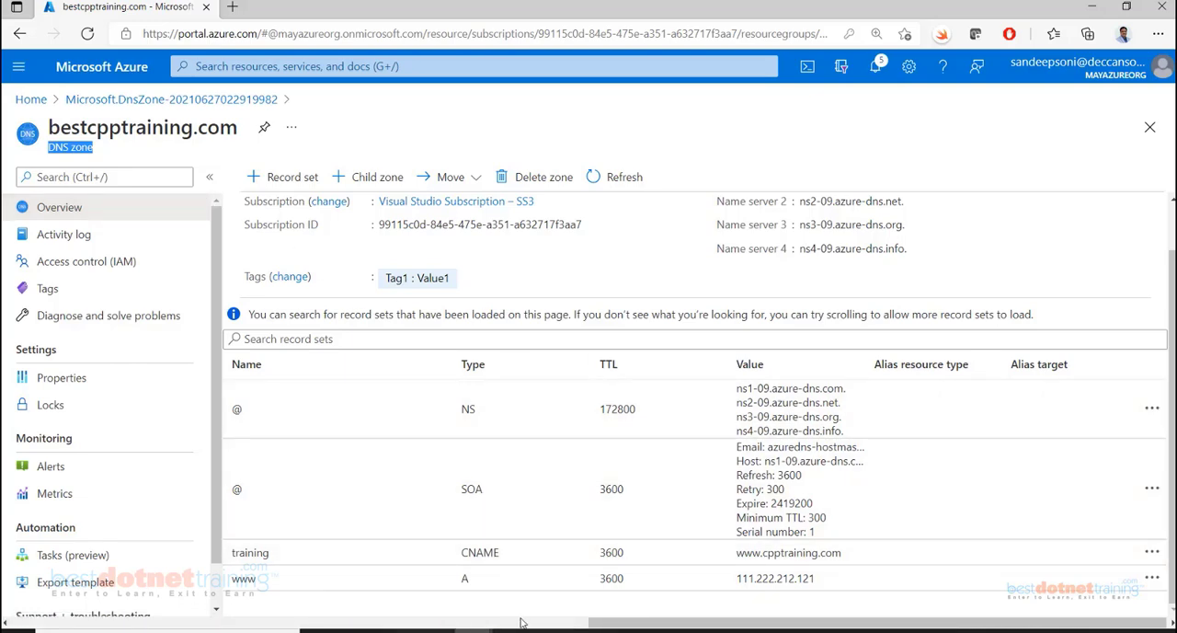
{"action": "left_click", "coordinate": [520, 624]}
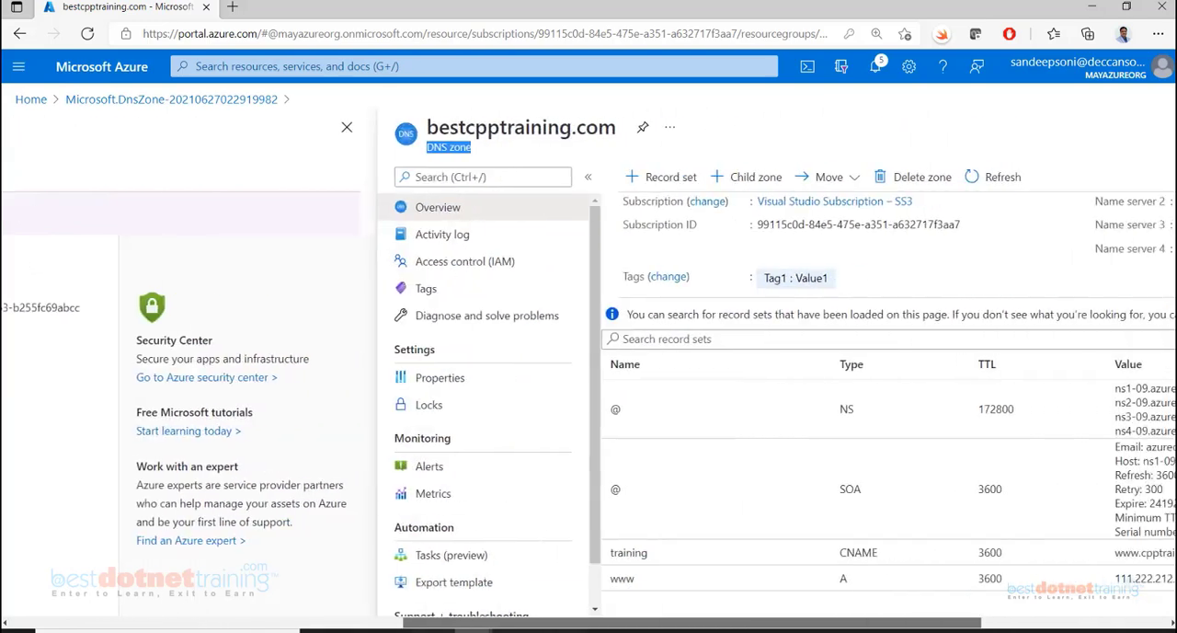
{"action": "left_click_drag", "start_coordinate": [521, 624], "coordinate": [693, 624]}
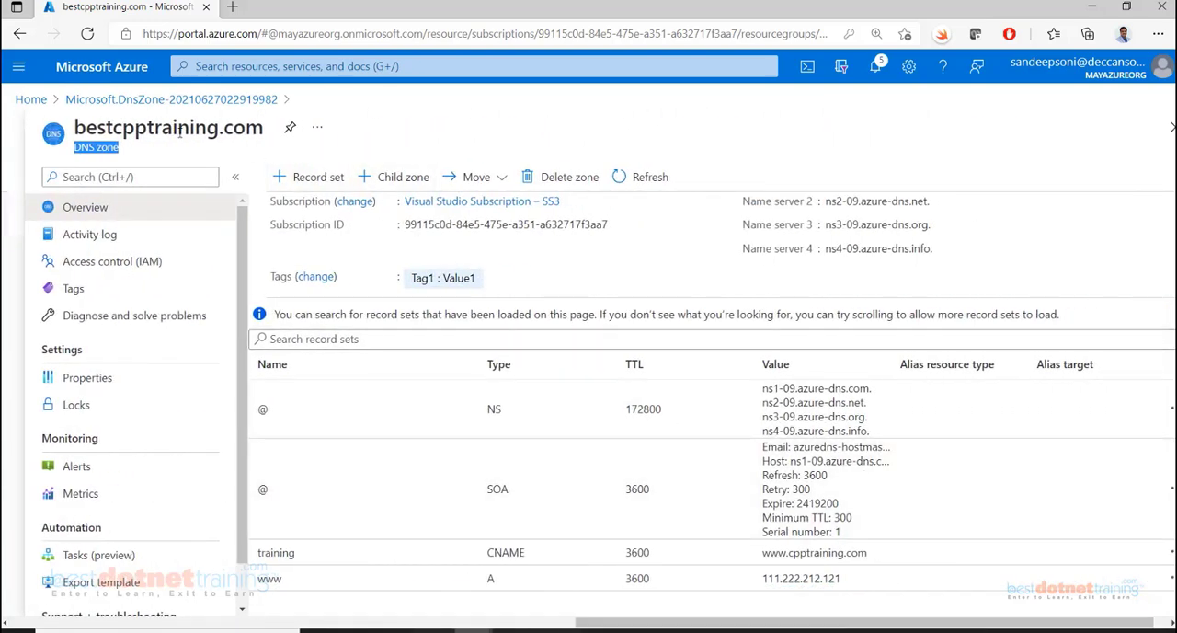
Search the portal for "private", open Private DNS zones and start creating a private DNS zone
{"action": "left_click", "coordinate": [230, 63]}
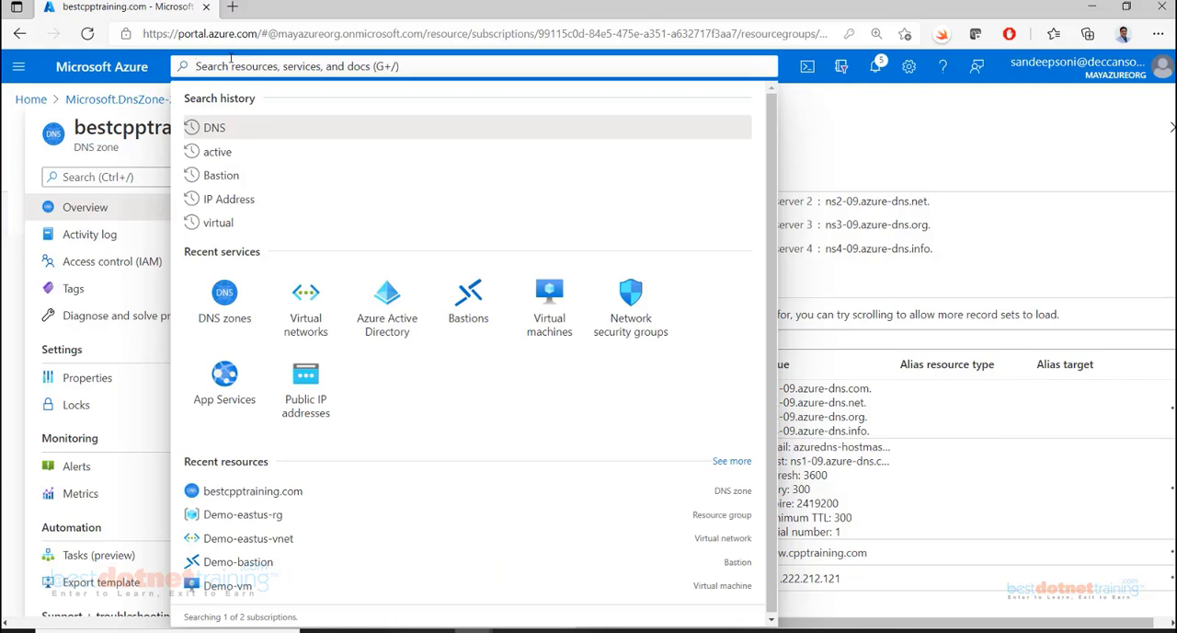
{"action": "type", "text": "private"}
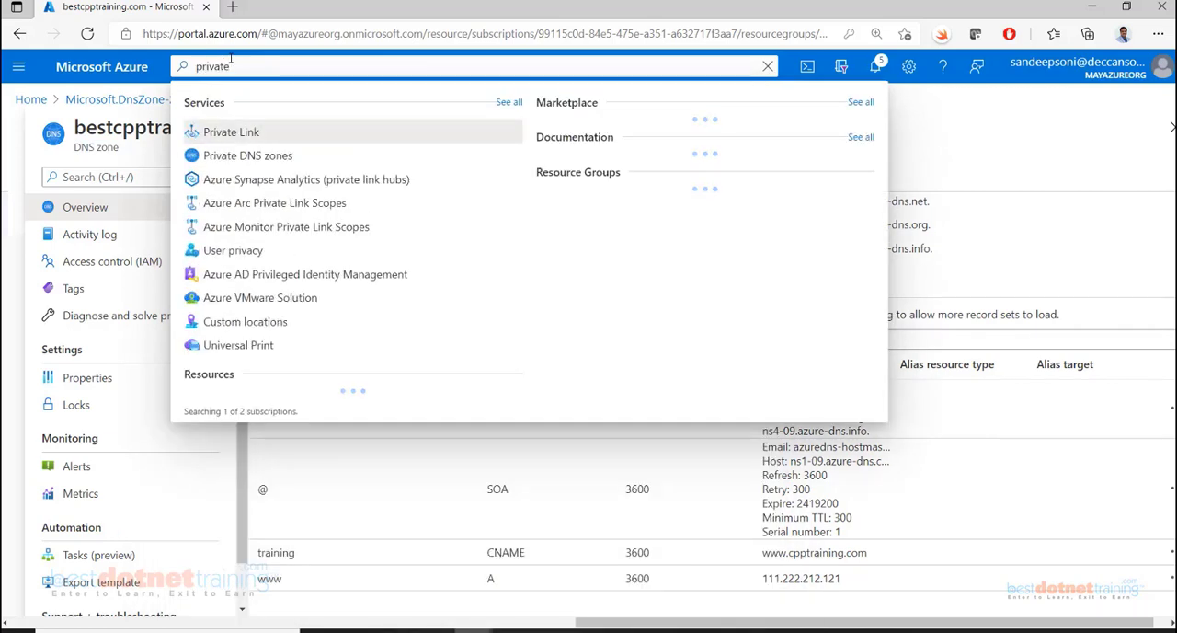
{"action": "left_click", "coordinate": [283, 161]}
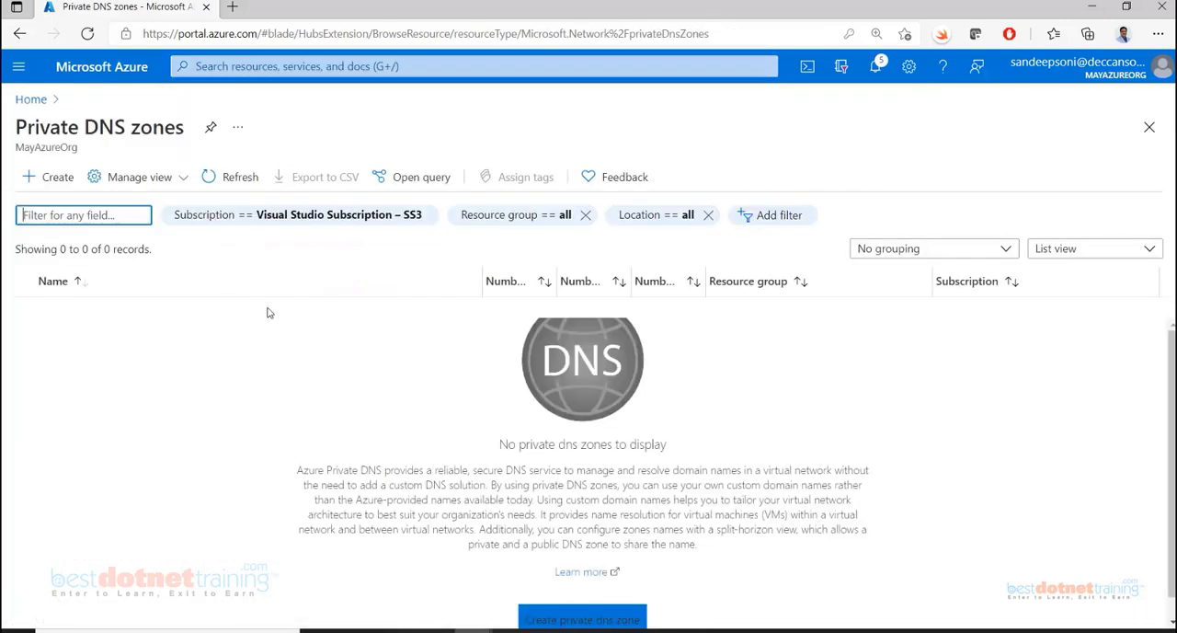
{"action": "left_click", "coordinate": [578, 622]}
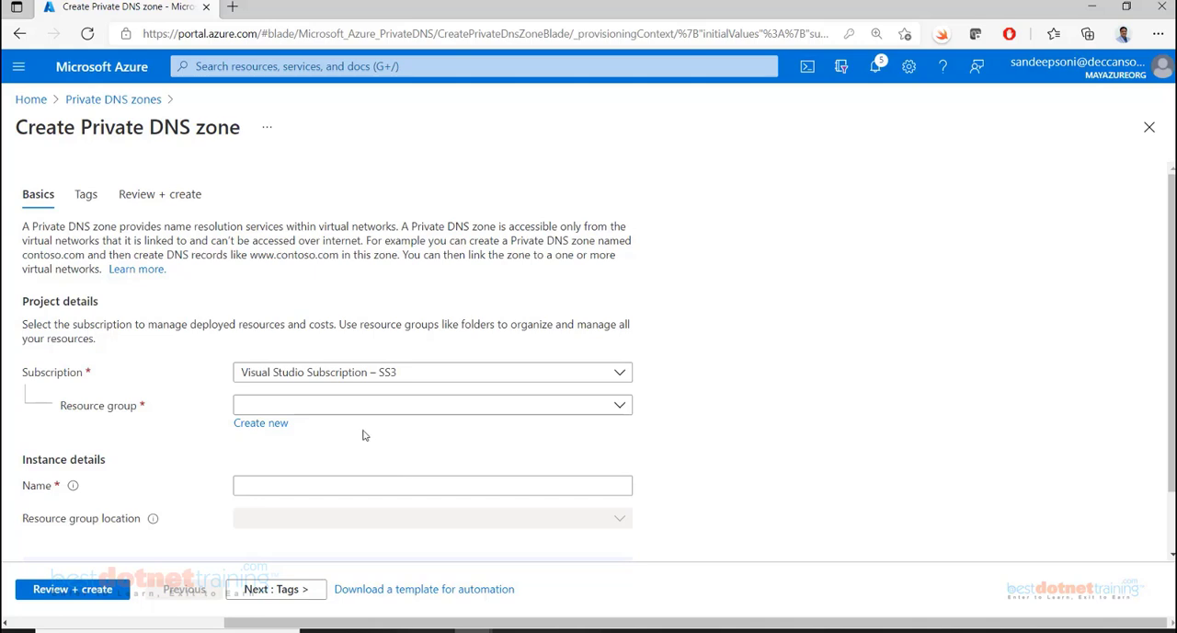
{"action": "scroll", "coordinate": [386, 446], "scroll_direction": "down", "scroll_amount": 1}
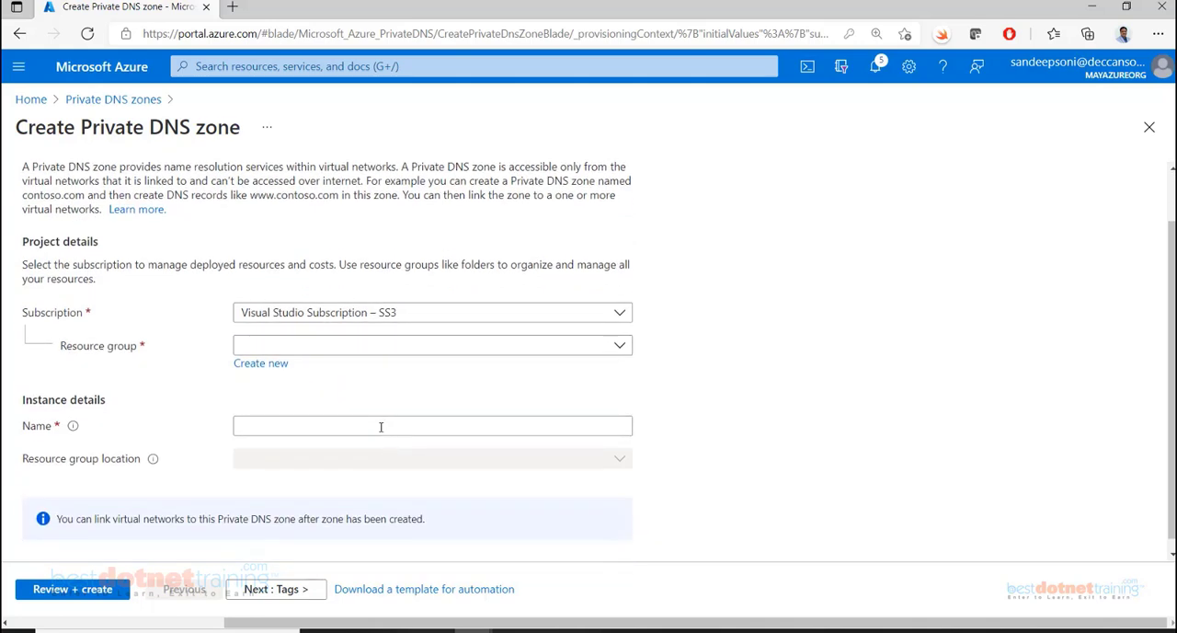
Name the private DNS zone with the owner's full name followed by the suffix .local
{"action": "left_click", "coordinate": [380, 424]}
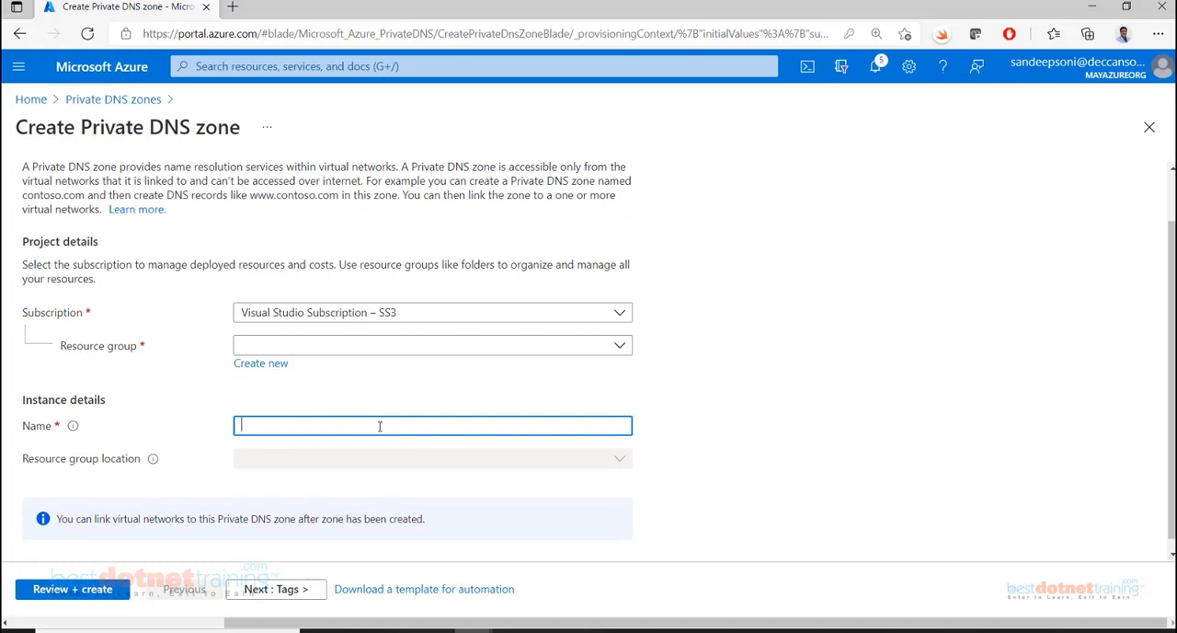
{"action": "type", "text": "sandeepsoni.local"}
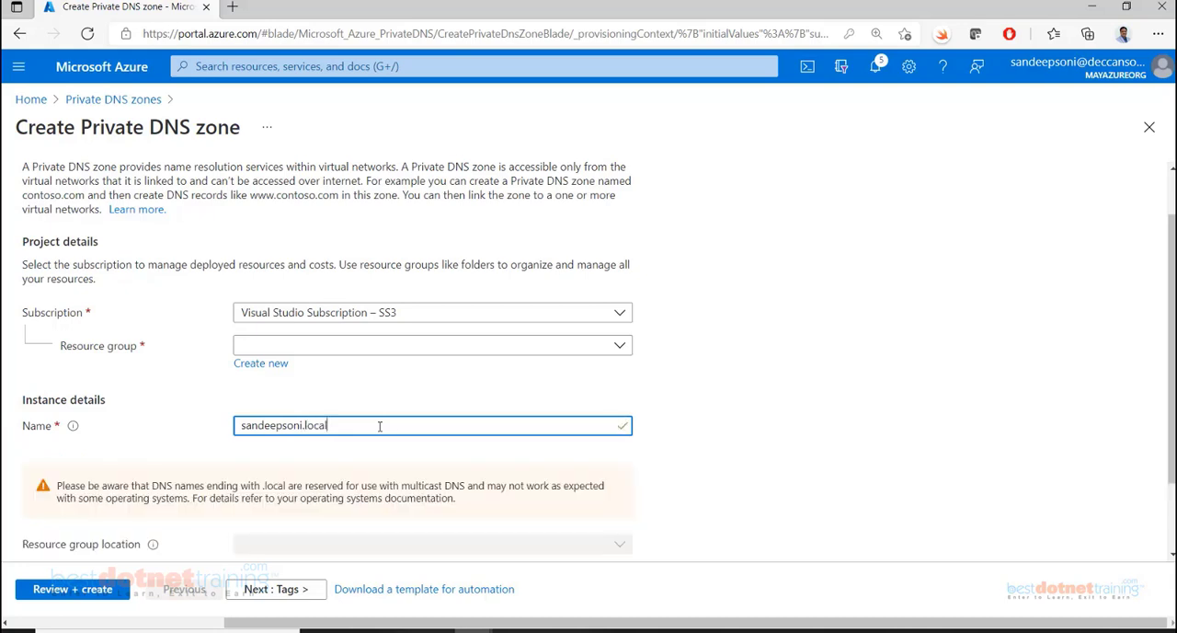
{"action": "scroll", "coordinate": [380, 425], "scroll_direction": "down", "scroll_amount": 1}
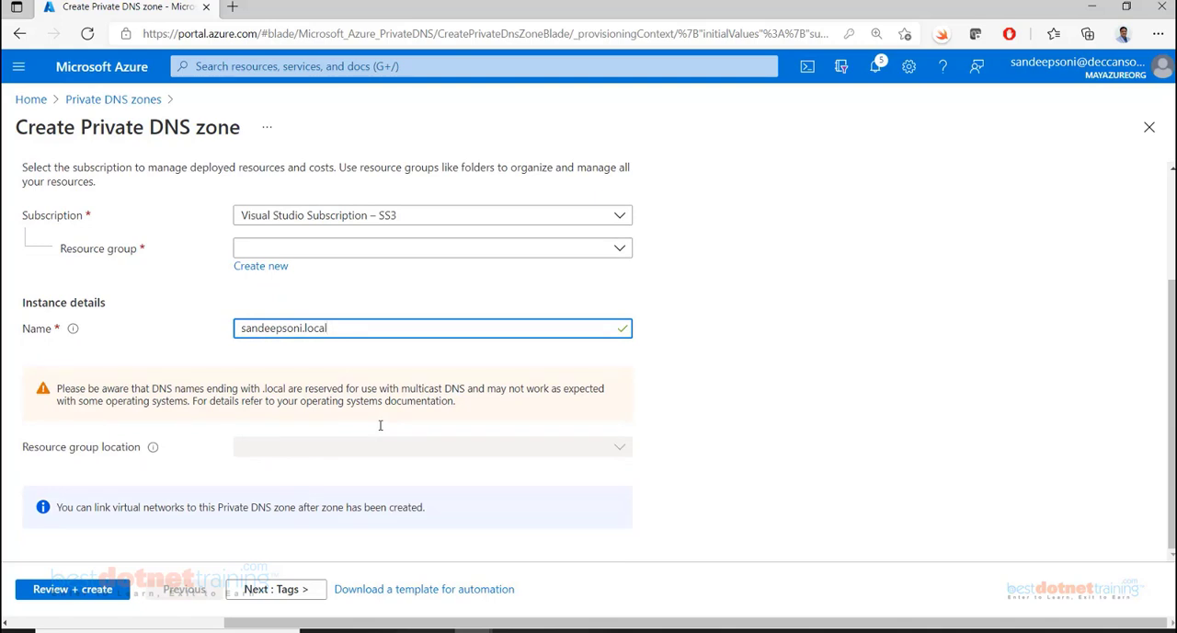
Change the suffix of the private DNS zone's name to .com and finally to .azure
{"action": "key", "text": "ctrl+shift+Left"}
{"action": "type", "text": "com"}
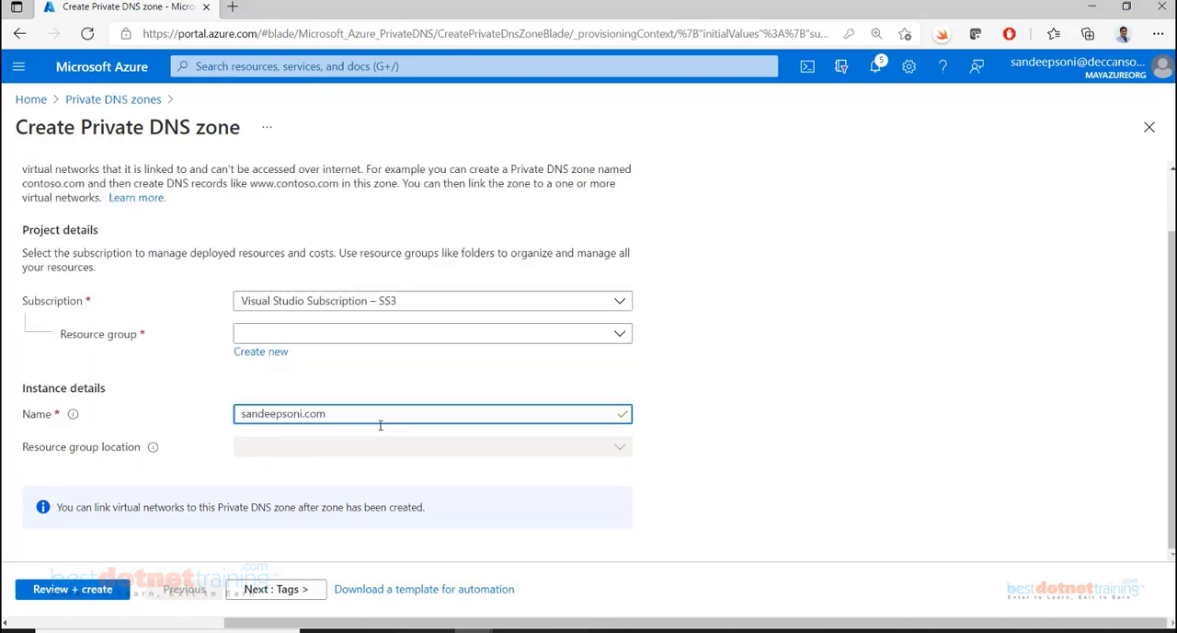
{"action": "double_click", "coordinate": [312, 413]}
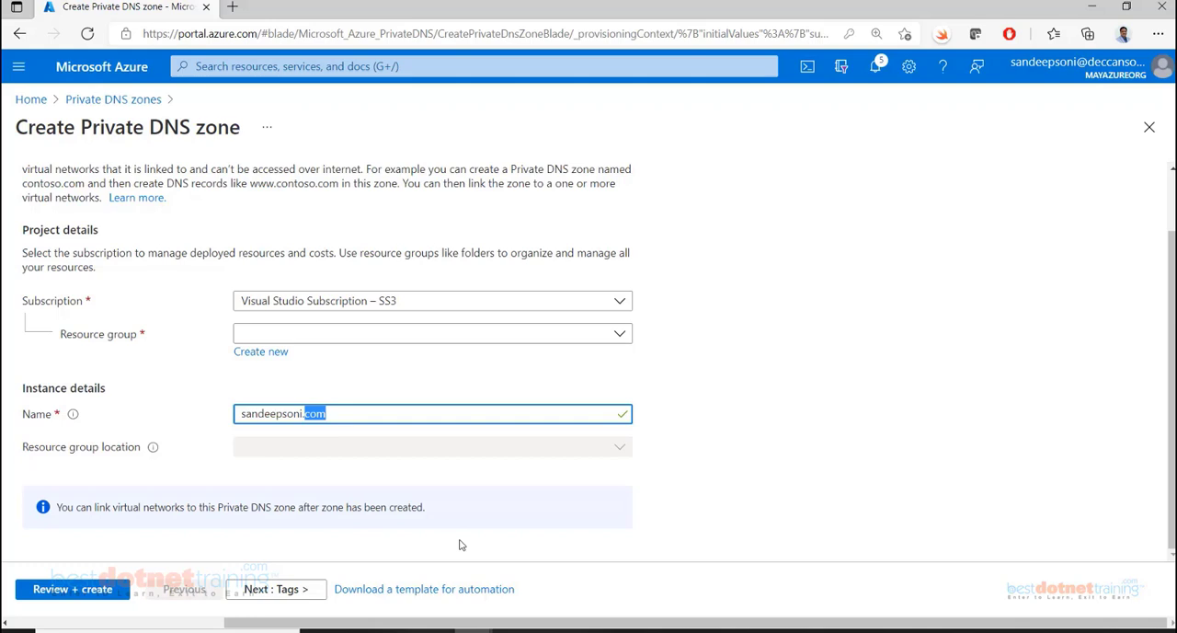
{"action": "type", "text": "azure"}
{"action": "key", "text": "Tab"}
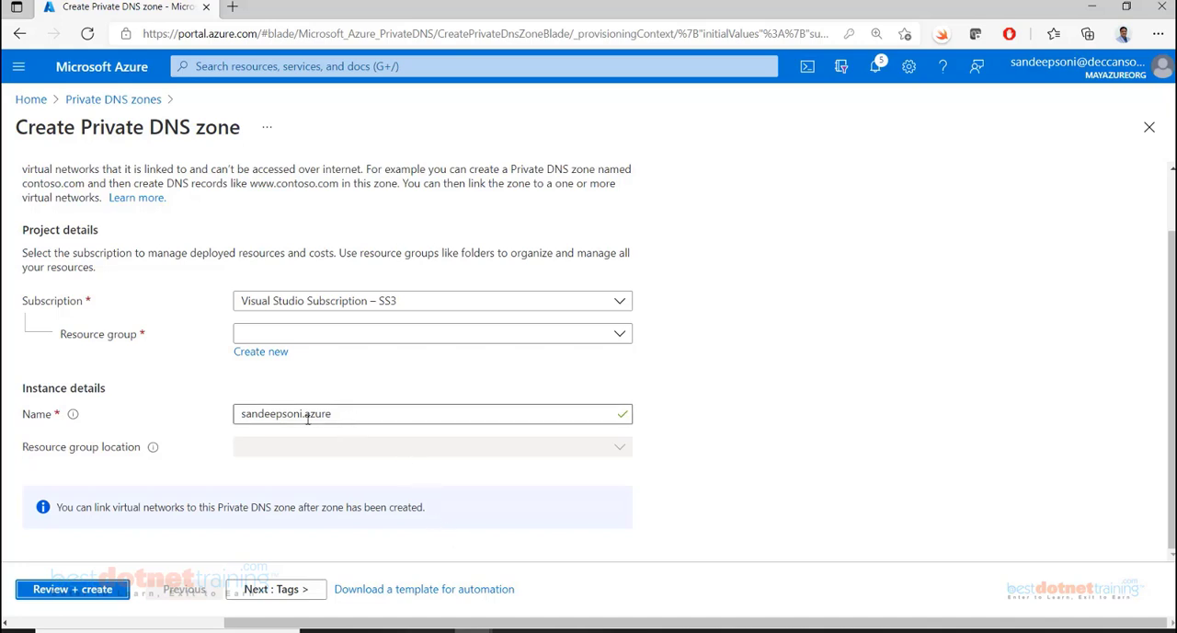
Review the zone name and the note about linking virtual networks in the private DNS zone form
{"action": "left_click_drag", "start_coordinate": [335, 418], "coordinate": [239, 420]}
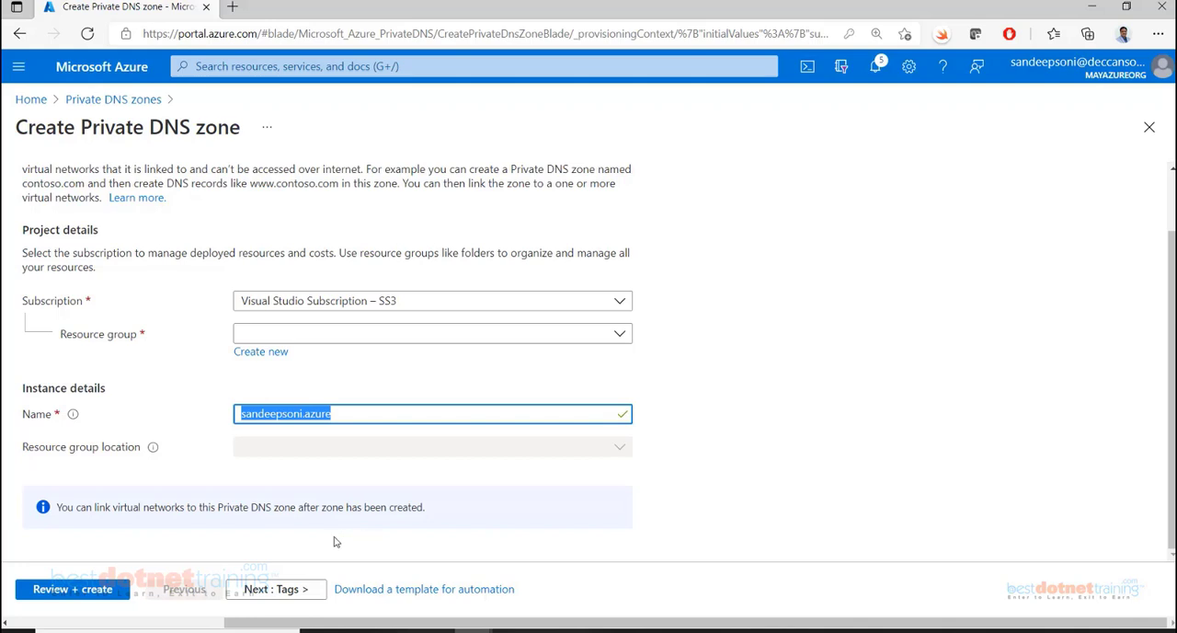
{"action": "left_click_drag", "start_coordinate": [134, 511], "coordinate": [428, 518]}
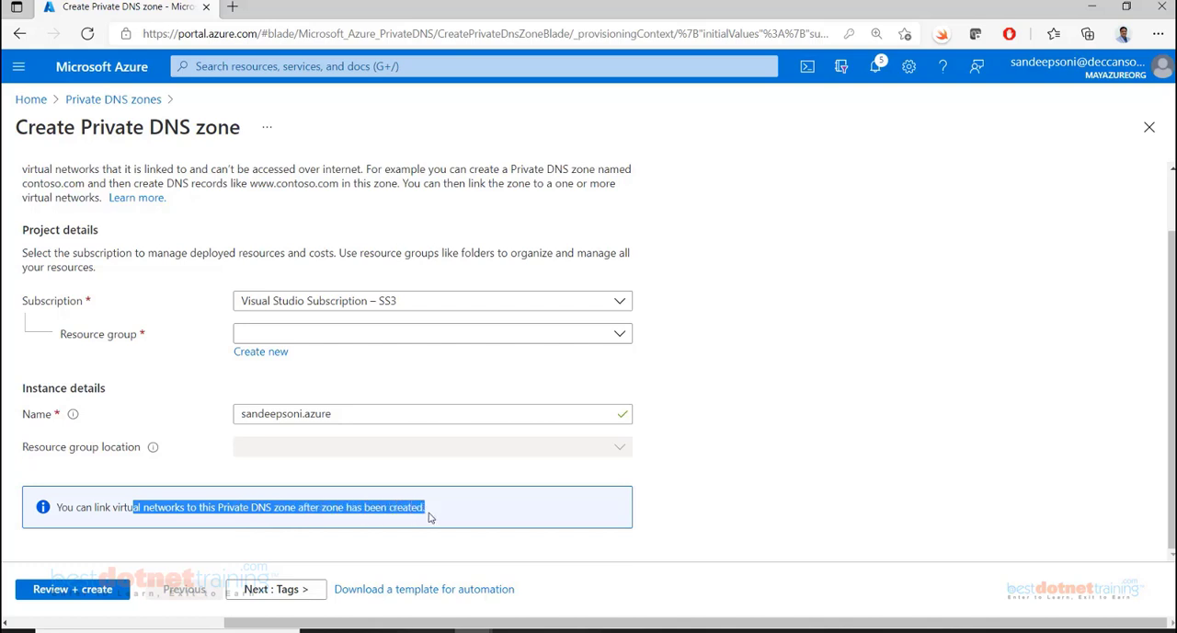
{"action": "scroll", "coordinate": [408, 443], "scroll_direction": "up", "scroll_amount": 1}
{"action": "scroll", "coordinate": [408, 432], "scroll_direction": "down", "scroll_amount": 1}
{"action": "scroll", "coordinate": [409, 431], "scroll_direction": "up", "scroll_amount": 1}
{"action": "scroll", "coordinate": [409, 431], "scroll_direction": "down", "scroll_amount": 1}
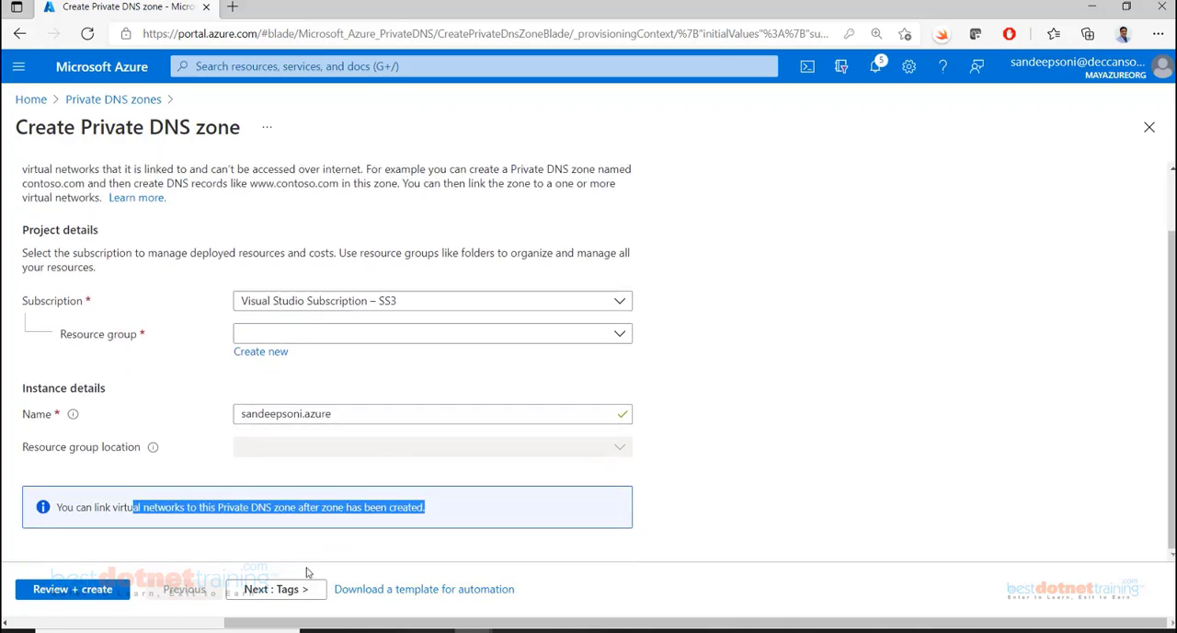
Assign the private DNS zone to the Demo-eastus-rg resource group, validate the settings and create the zone
{"action": "left_click", "coordinate": [72, 589]}
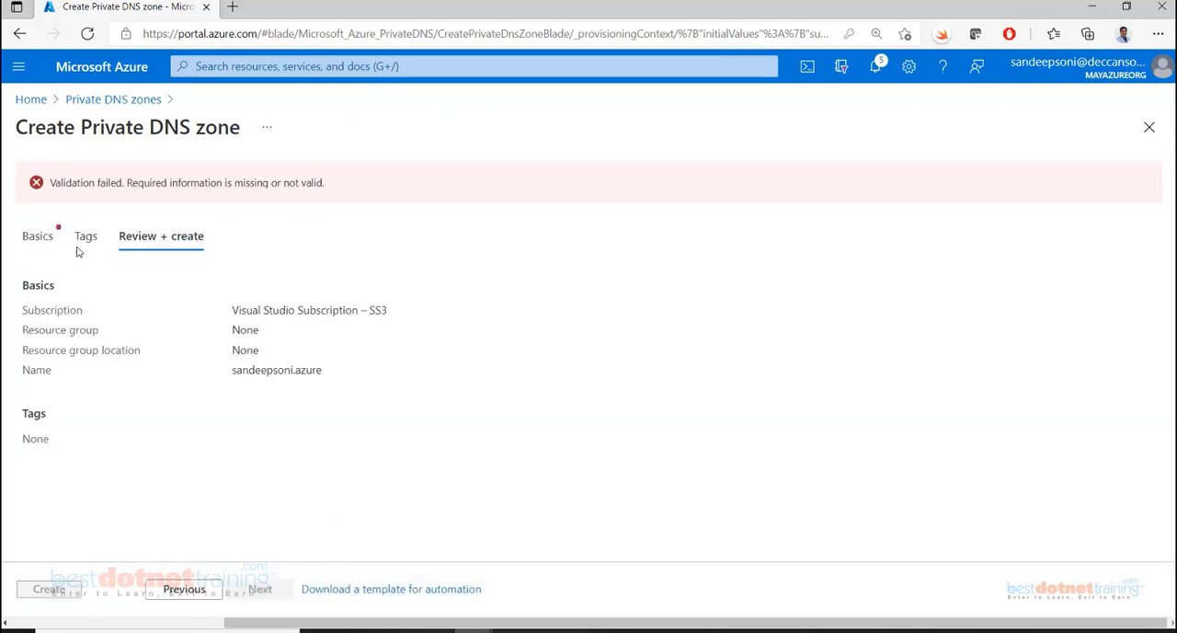
{"action": "left_click", "coordinate": [37, 236]}
{"action": "left_click", "coordinate": [434, 406]}
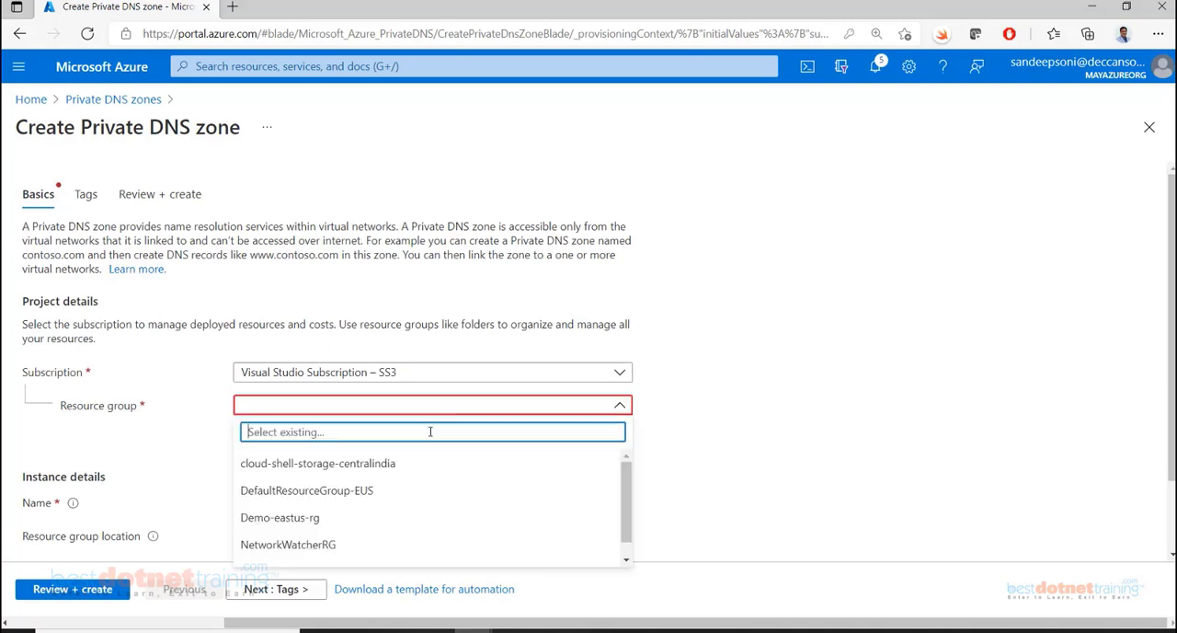
{"action": "left_click", "coordinate": [316, 520]}
{"action": "scroll", "coordinate": [464, 477], "scroll_direction": "down", "scroll_amount": 1}
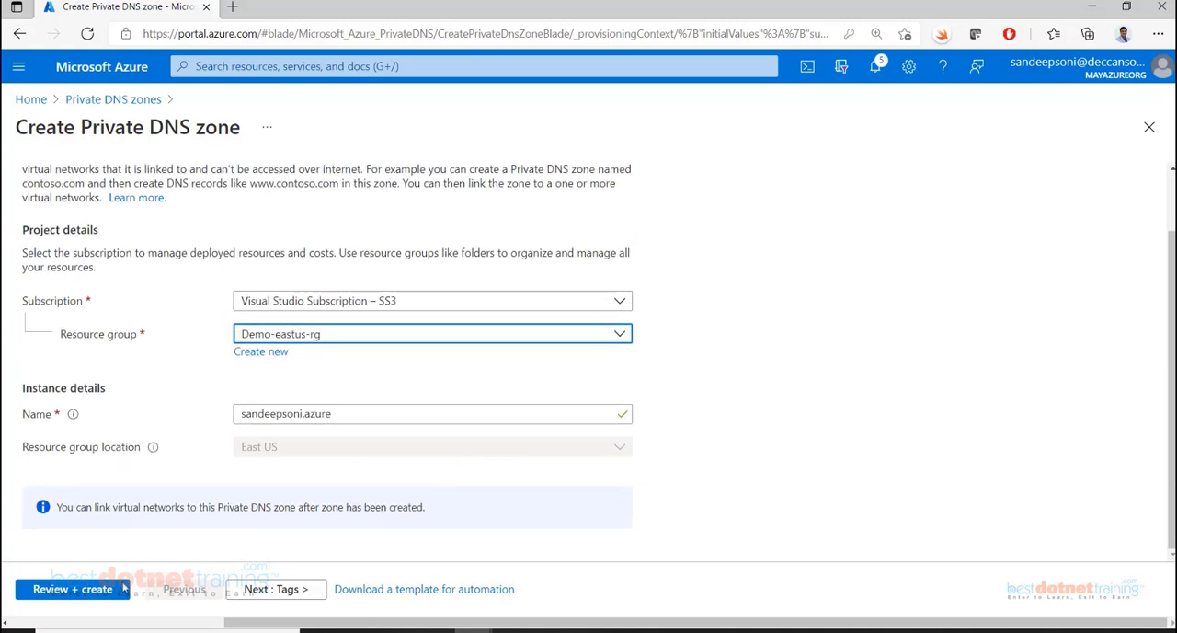
{"action": "left_click", "coordinate": [79, 591]}
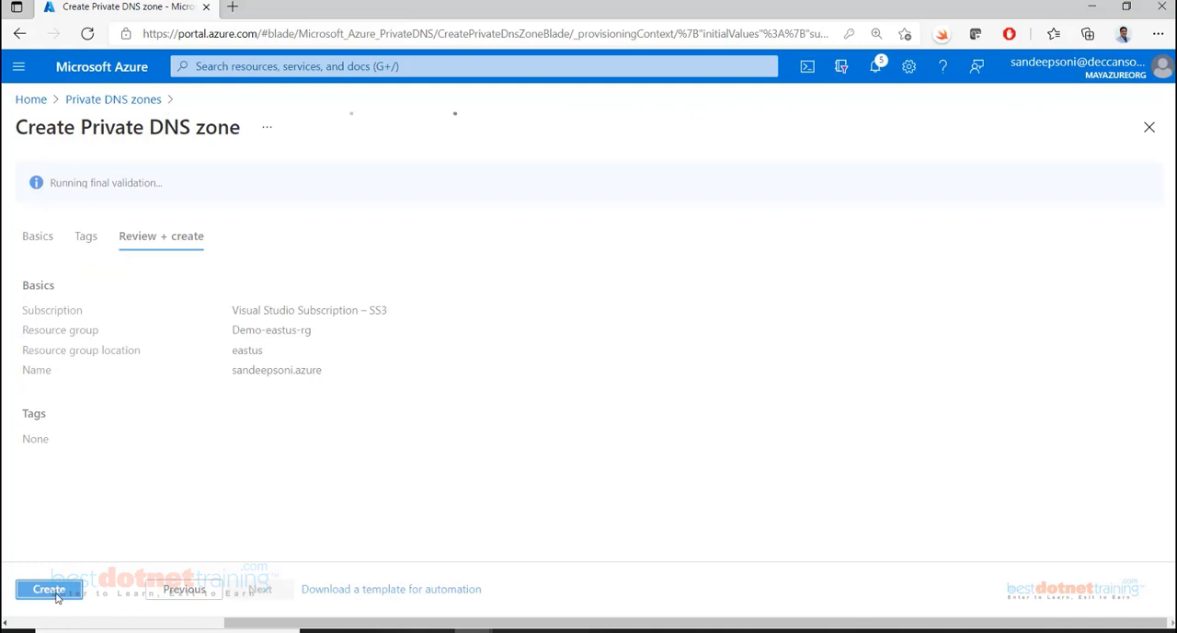
{"action": "left_click", "coordinate": [52, 591]}
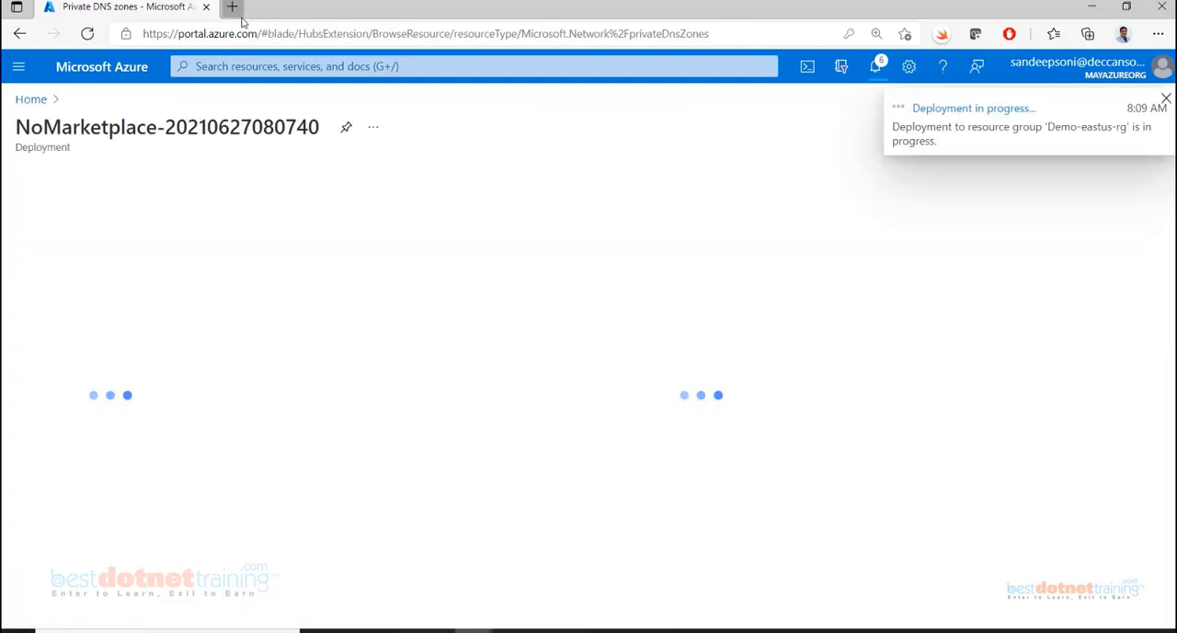
Open the Azure portal in a new browser tab and go to the Database-vm virtual machine
{"action": "left_click", "coordinate": [232, 7]}
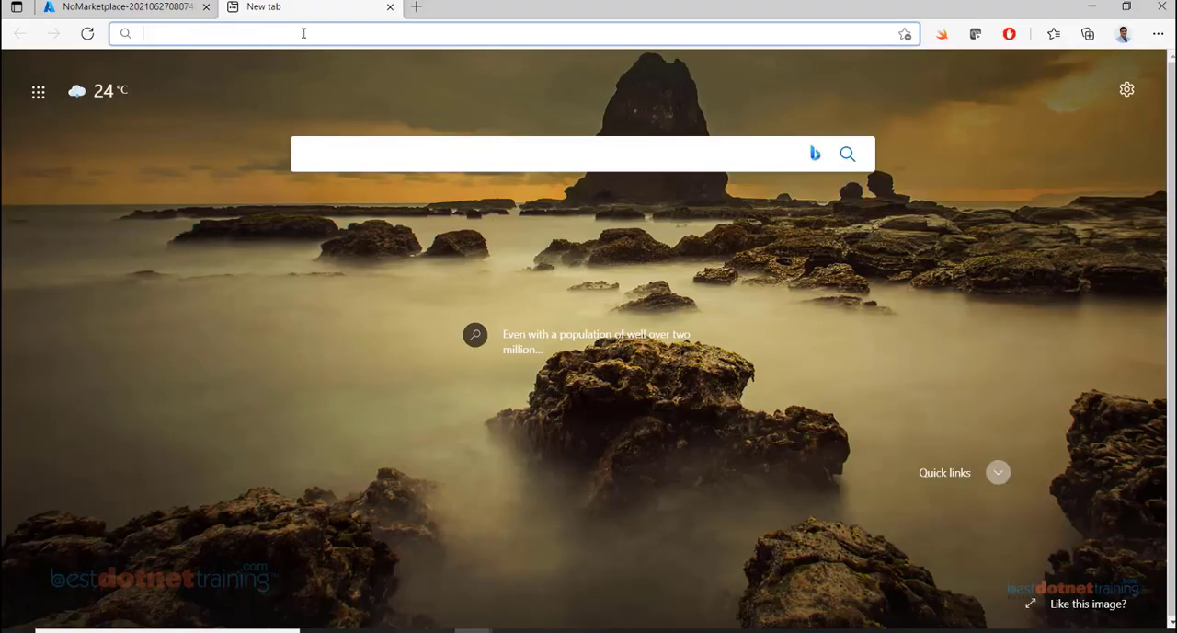
{"action": "type", "text": "p"}
{"action": "key", "text": "Return"}
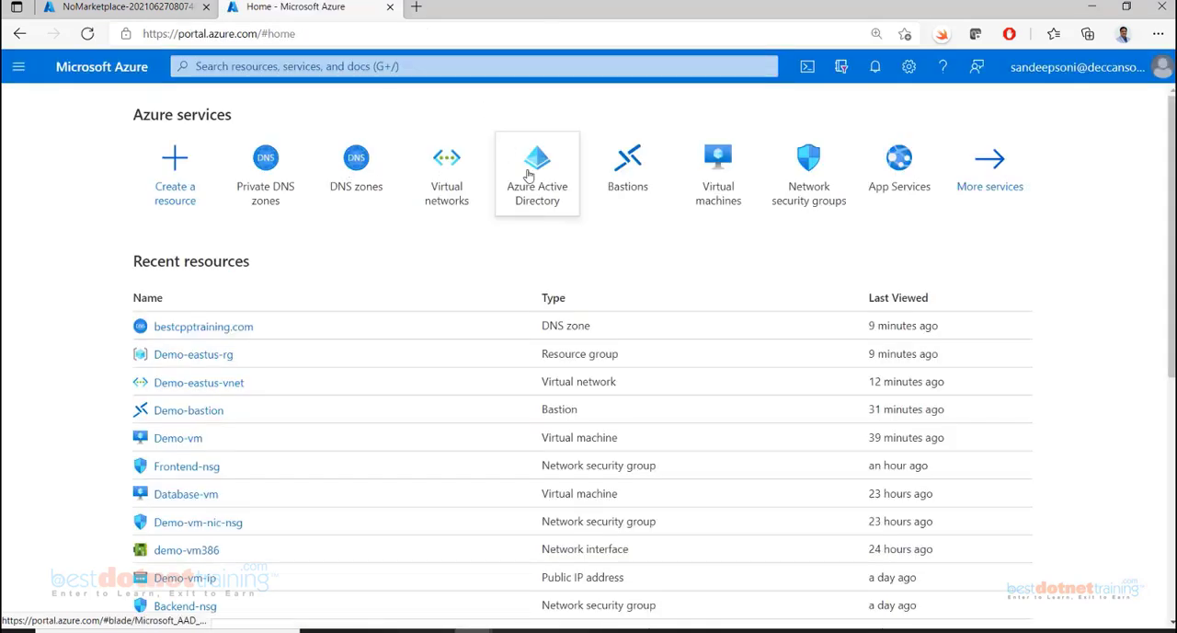
{"action": "left_click", "coordinate": [733, 202]}
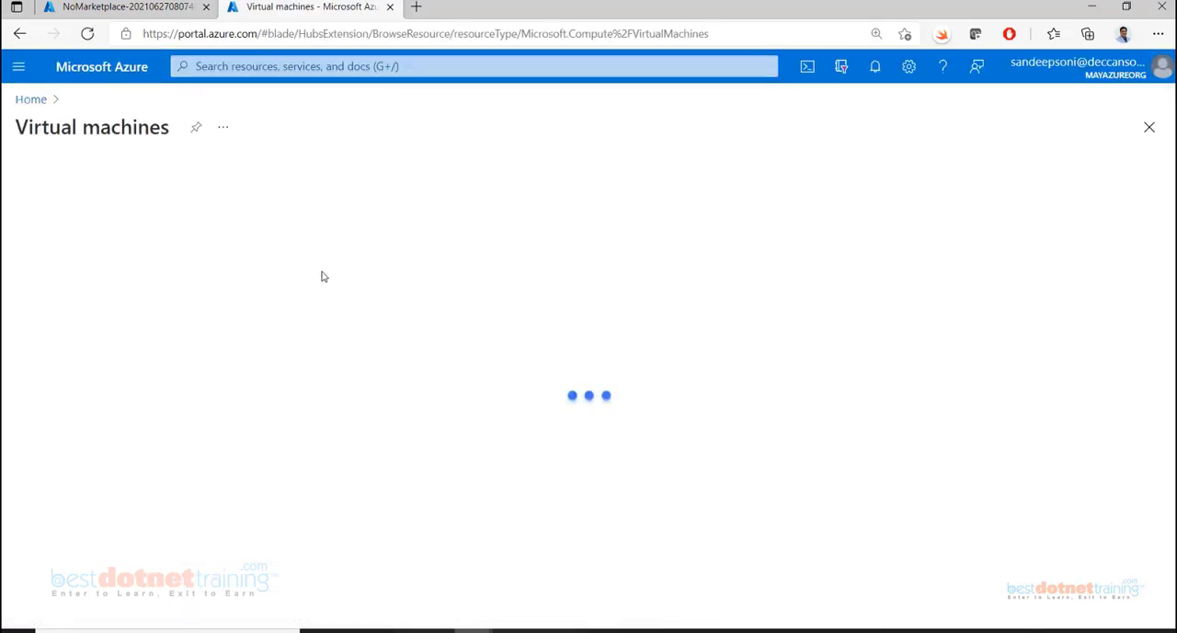
{"action": "left_click", "coordinate": [83, 312]}
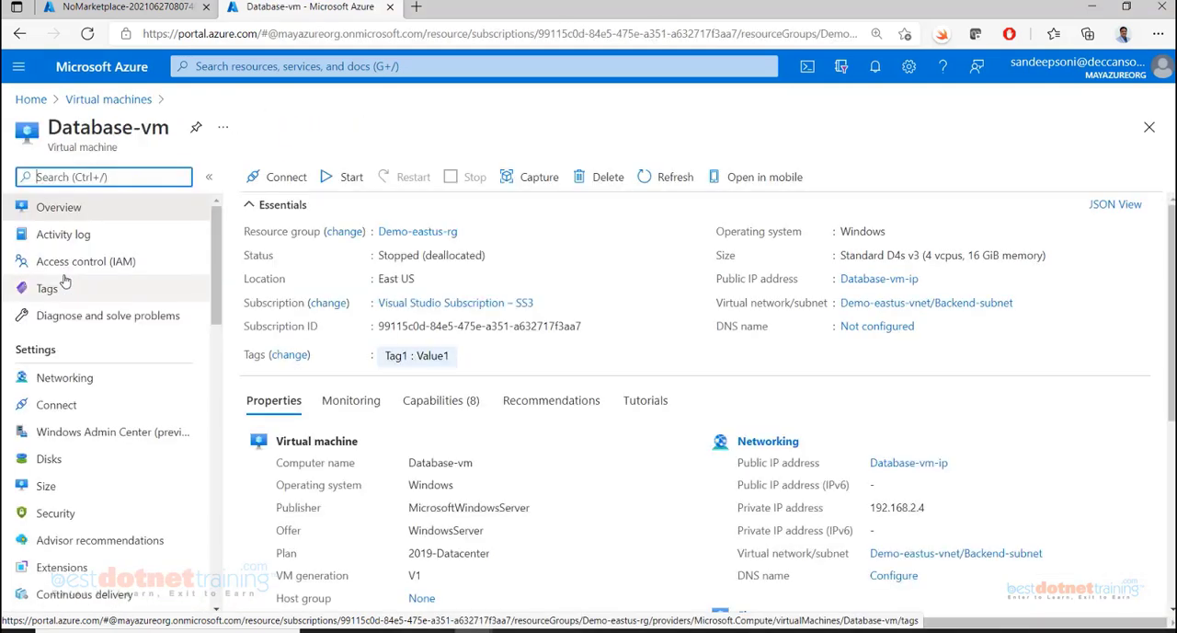
Check the status of Database-vm, start it and go back to the list of virtual machines
{"action": "triple_click", "coordinate": [390, 255]}
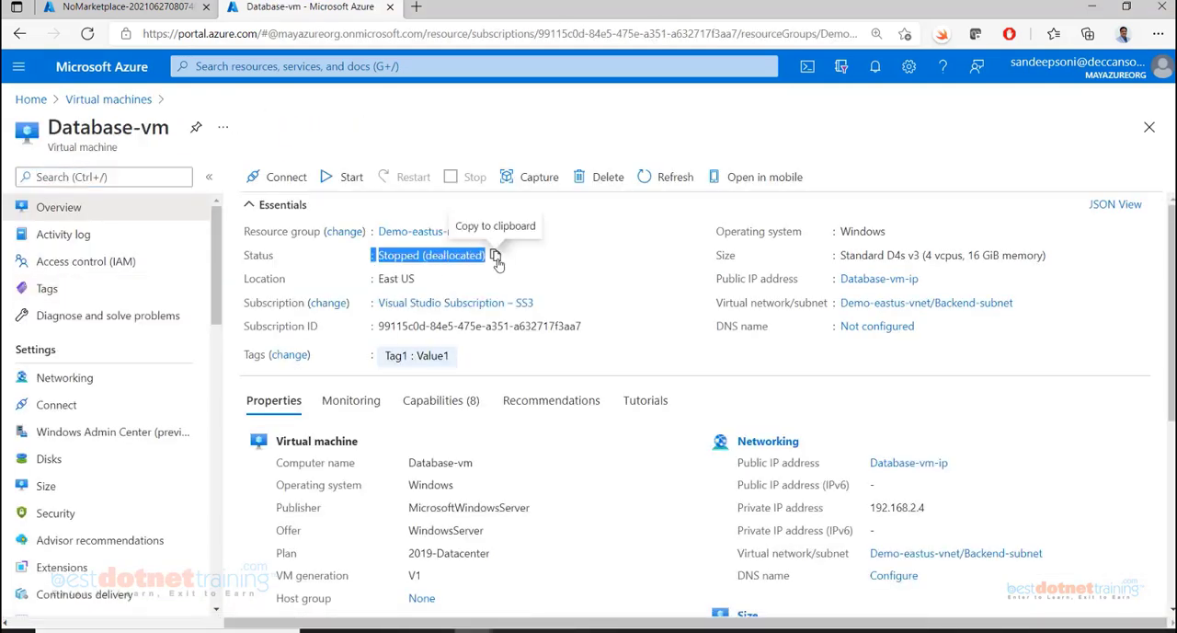
{"action": "left_click", "coordinate": [328, 183]}
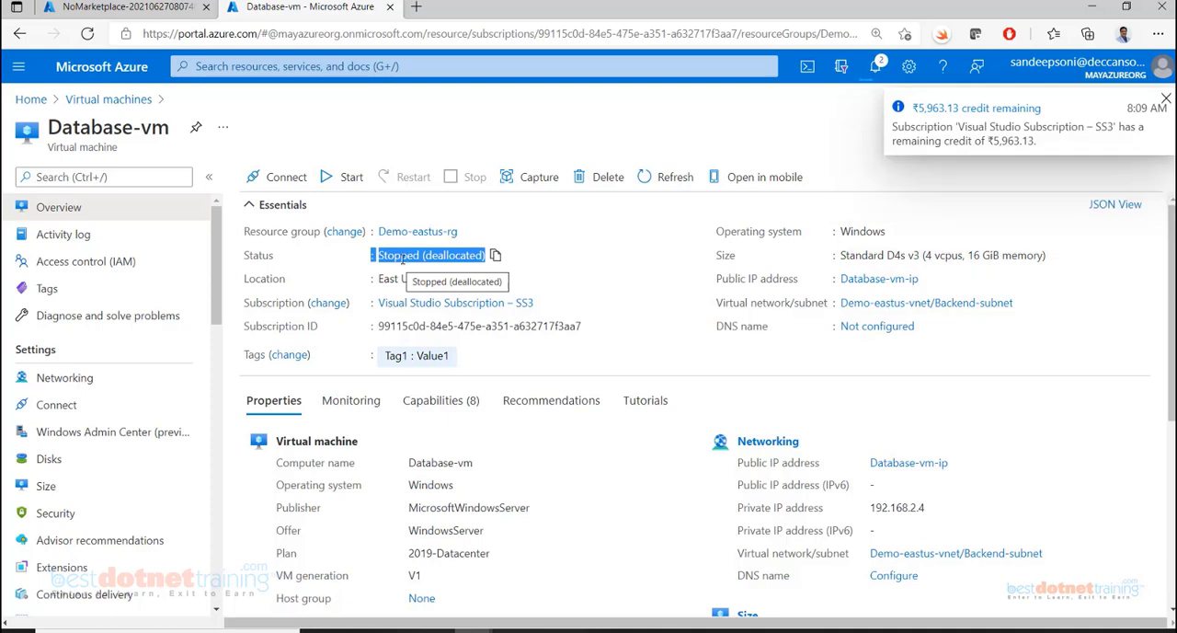
{"action": "left_click", "coordinate": [105, 103]}
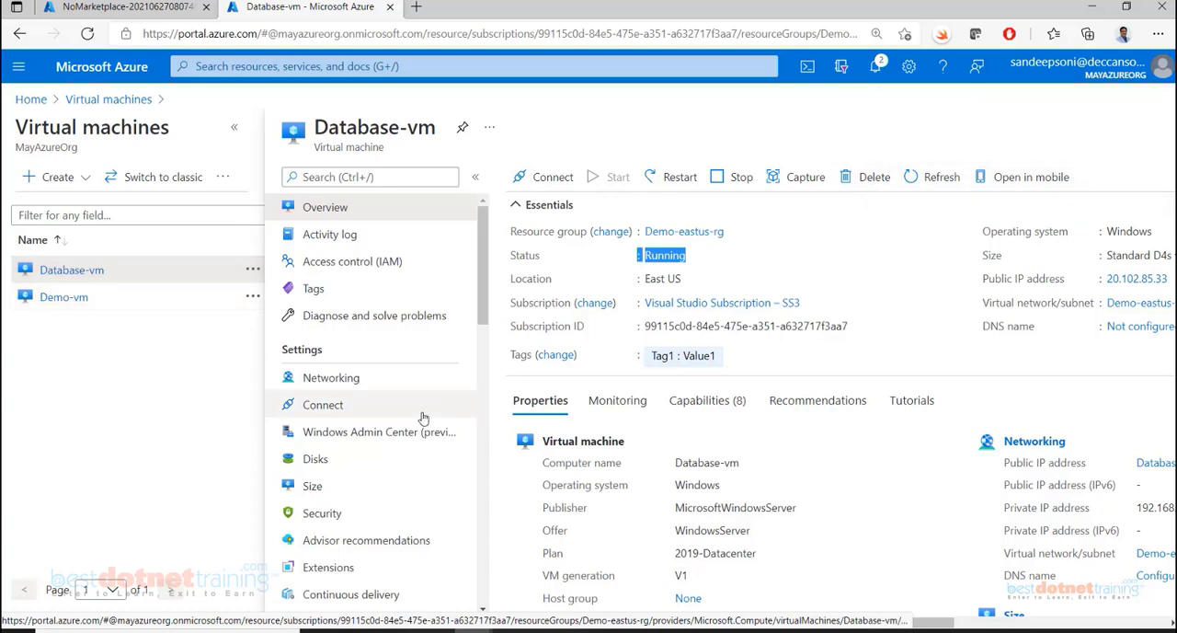
Examine the inbound and outbound port rules of Database-vm and Demo-vm, including Database-vm's AllowVnetInBound rule
{"action": "left_click", "coordinate": [336, 385]}
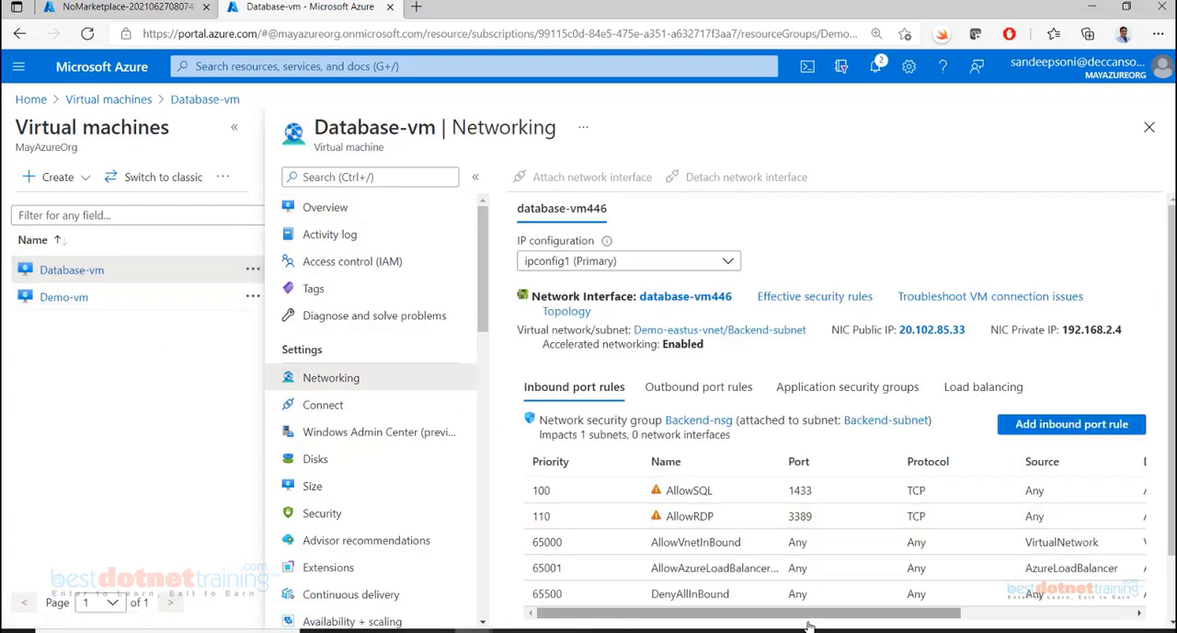
{"action": "left_click_drag", "start_coordinate": [912, 614], "coordinate": [800, 586]}
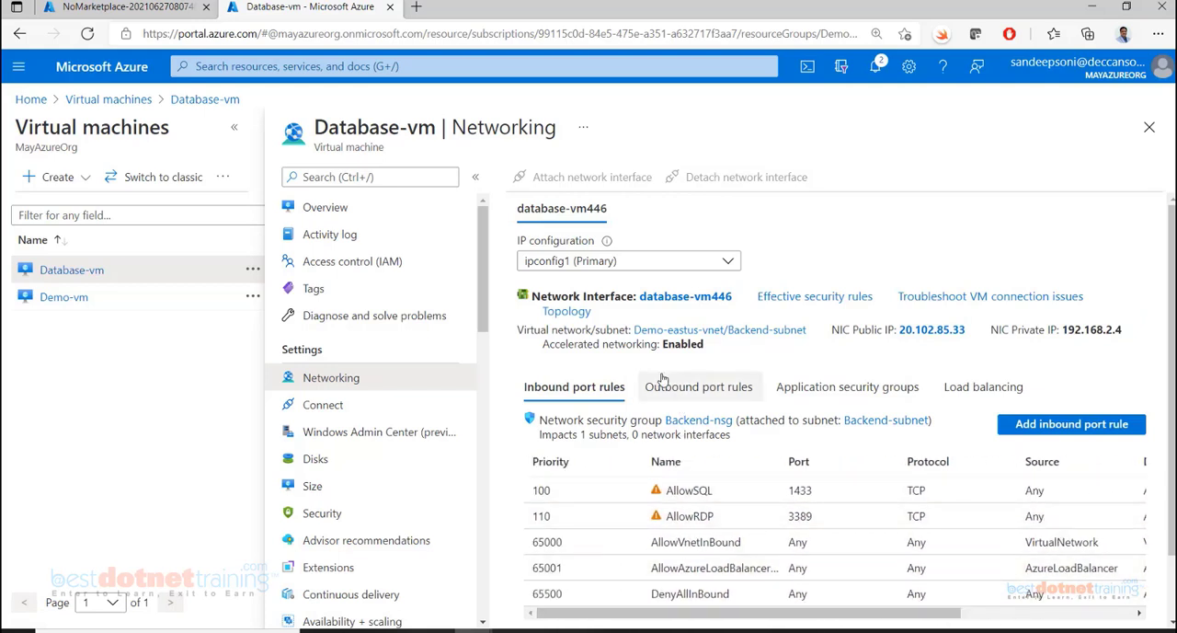
{"action": "left_click", "coordinate": [699, 387]}
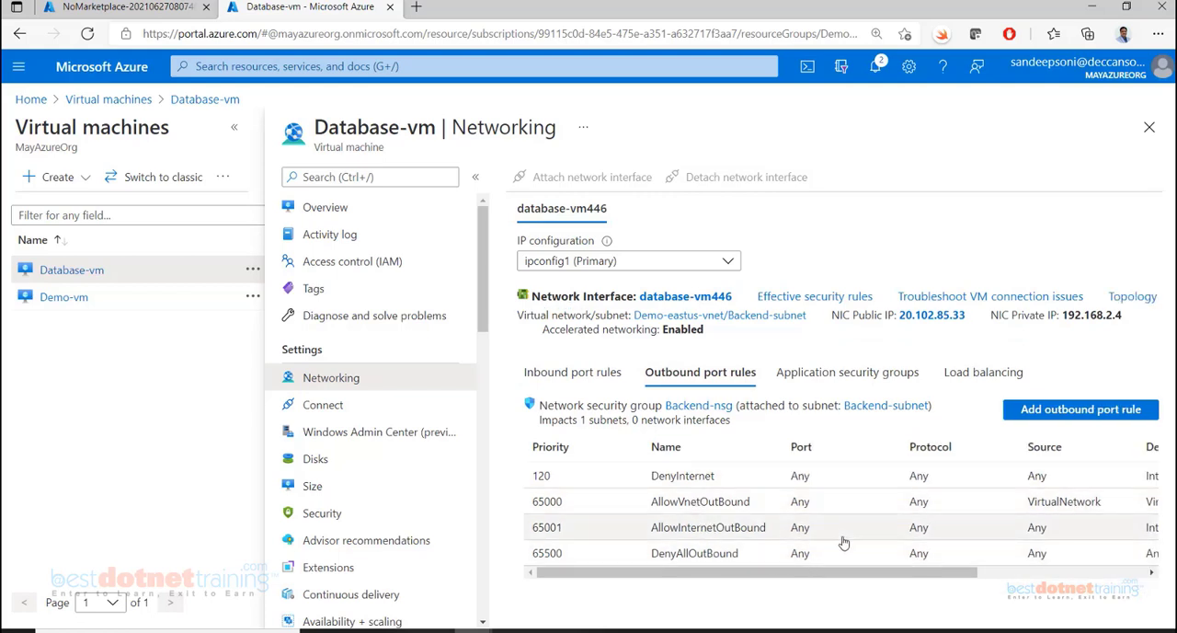
{"action": "mouse_move", "coordinate": [854, 574]}
{"action": "left_mouse_down"}
{"action": "mouse_move", "coordinate": [998, 576]}
{"action": "mouse_move", "coordinate": [871, 576]}
{"action": "left_mouse_up"}
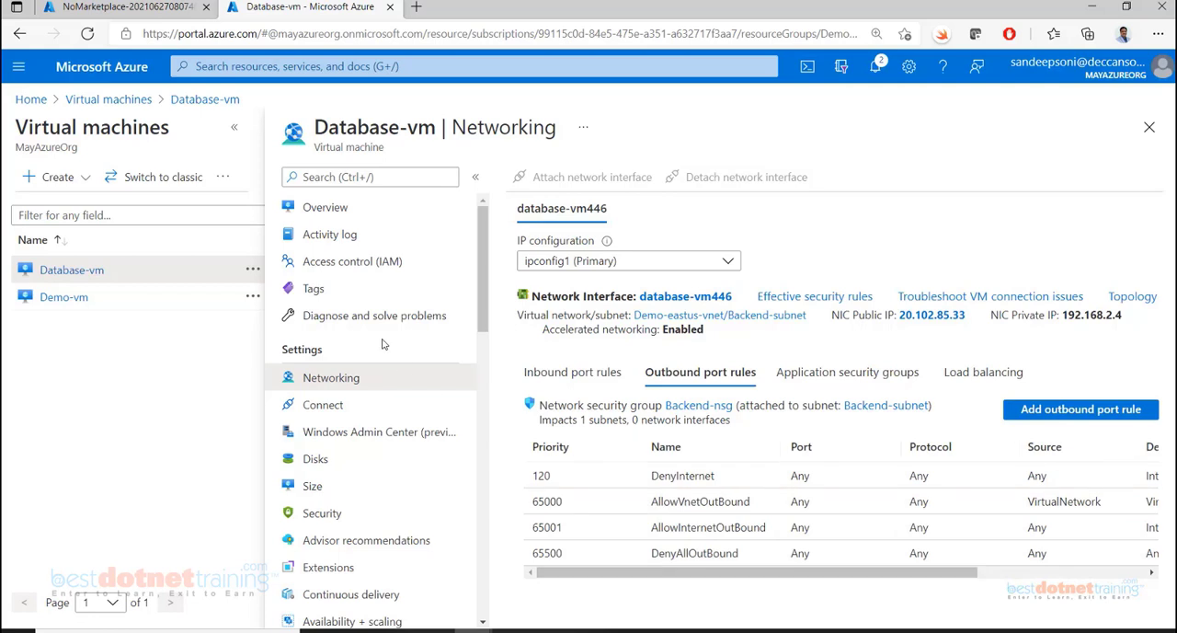
{"action": "left_click", "coordinate": [65, 298]}
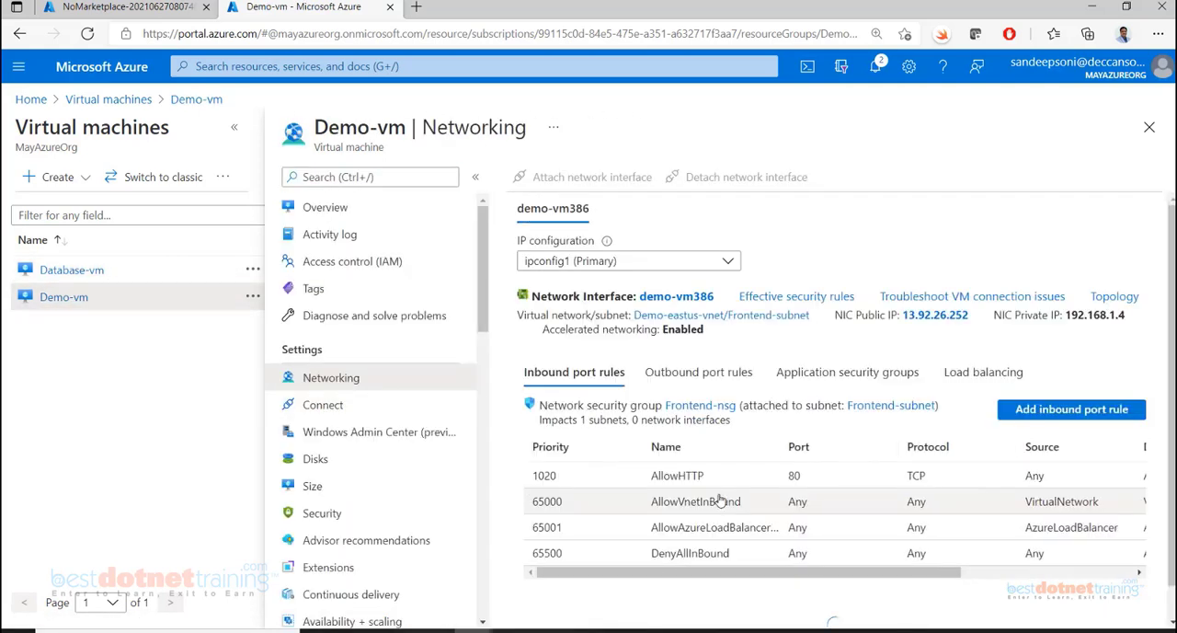
{"action": "left_click", "coordinate": [746, 379]}
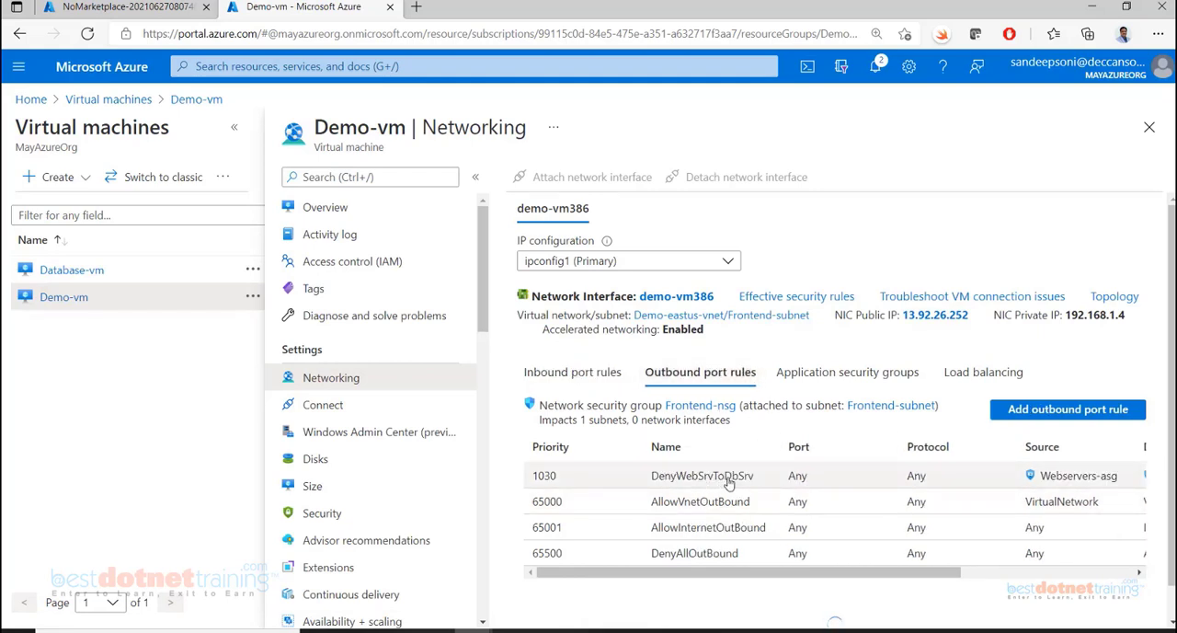
{"action": "left_click", "coordinate": [73, 273]}
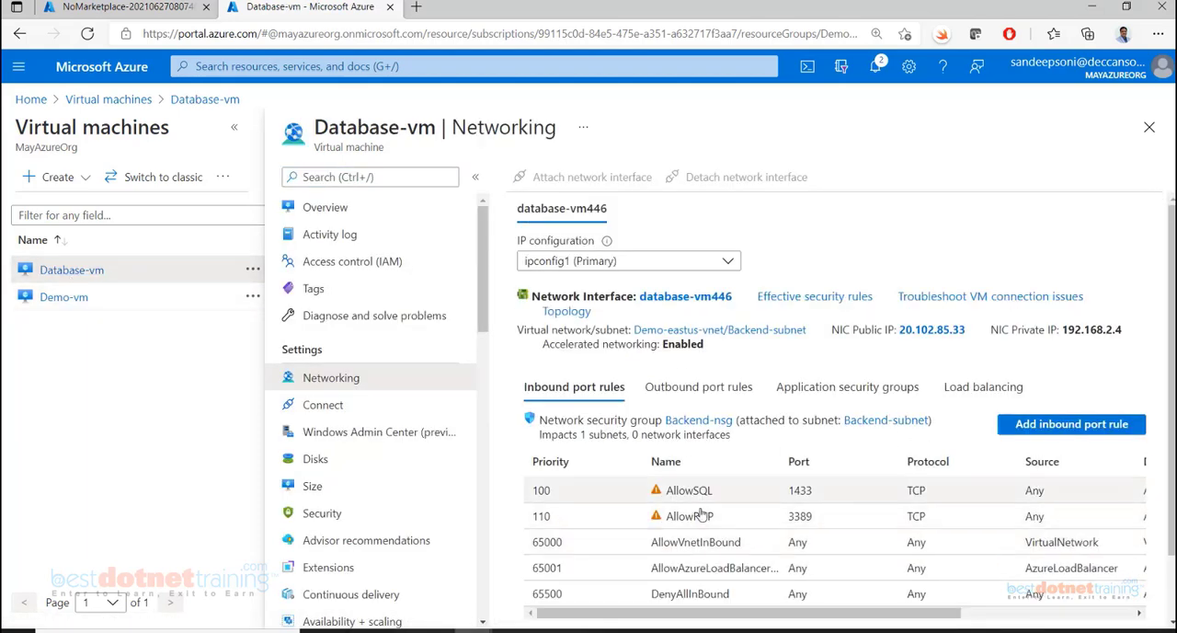
{"action": "left_click_drag", "start_coordinate": [652, 544], "coordinate": [751, 548]}
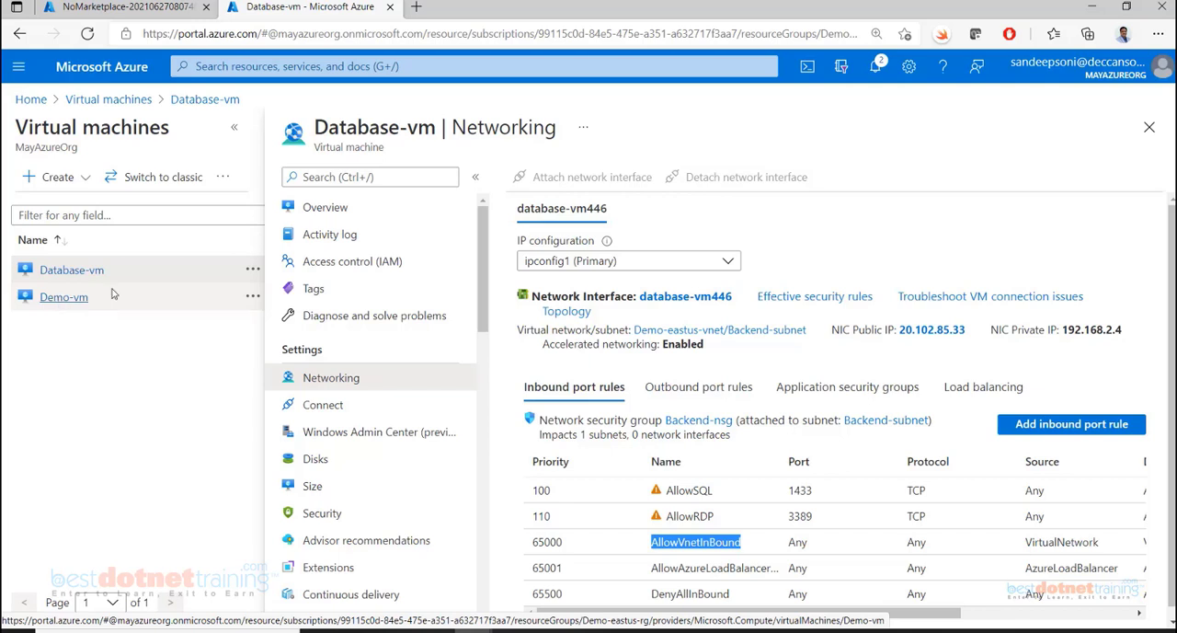
Connect to Database-vm through Azure Bastion in a new window, using the filled-in username and password
{"action": "left_click", "coordinate": [287, 206]}
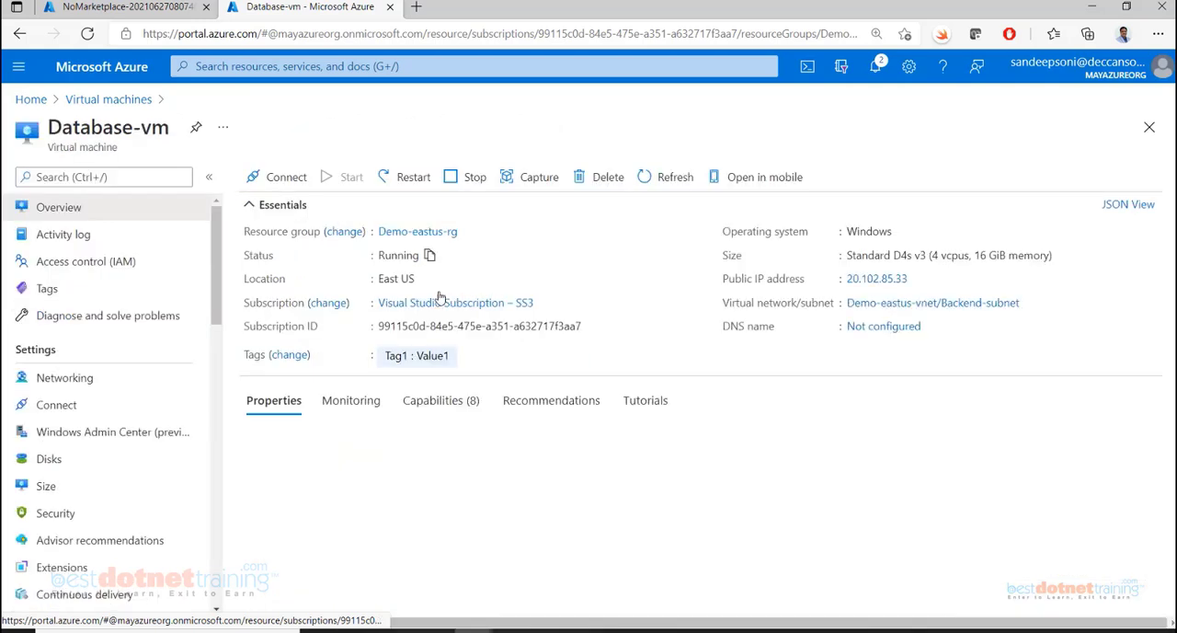
{"action": "left_click", "coordinate": [270, 177]}
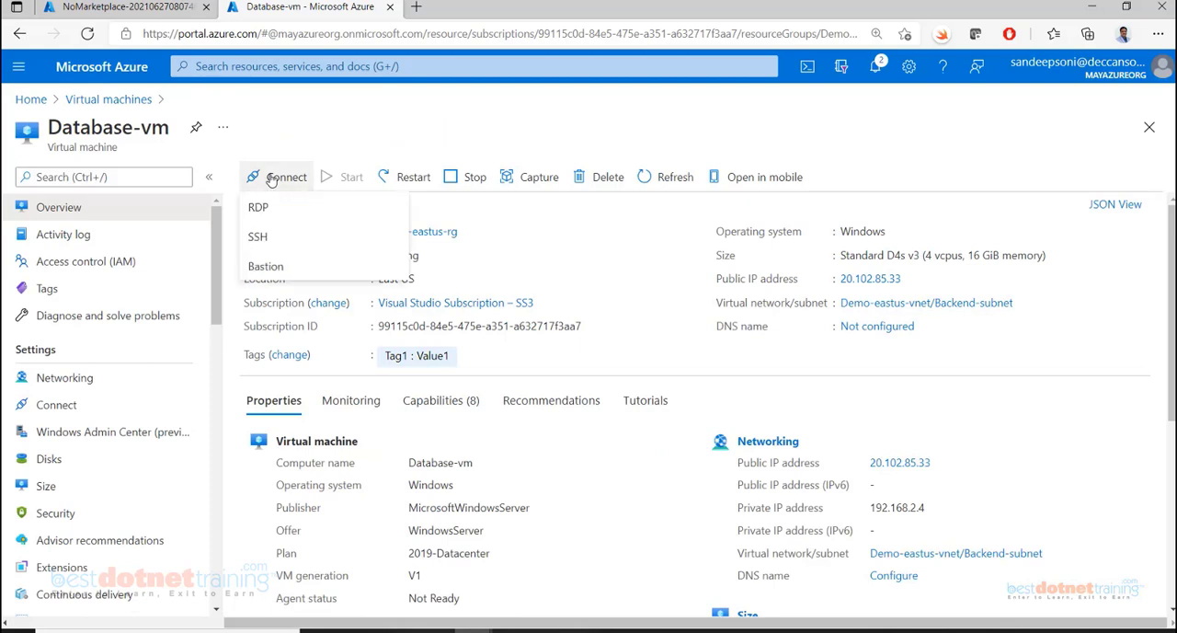
{"action": "left_click", "coordinate": [271, 266]}
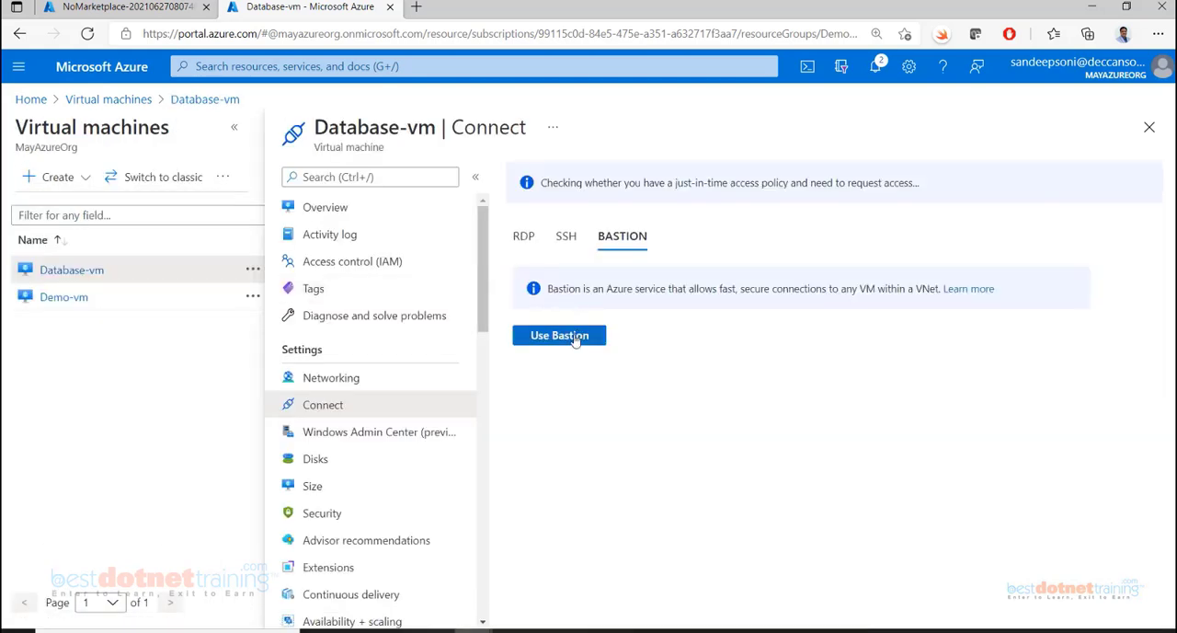
{"action": "left_click", "coordinate": [572, 337]}
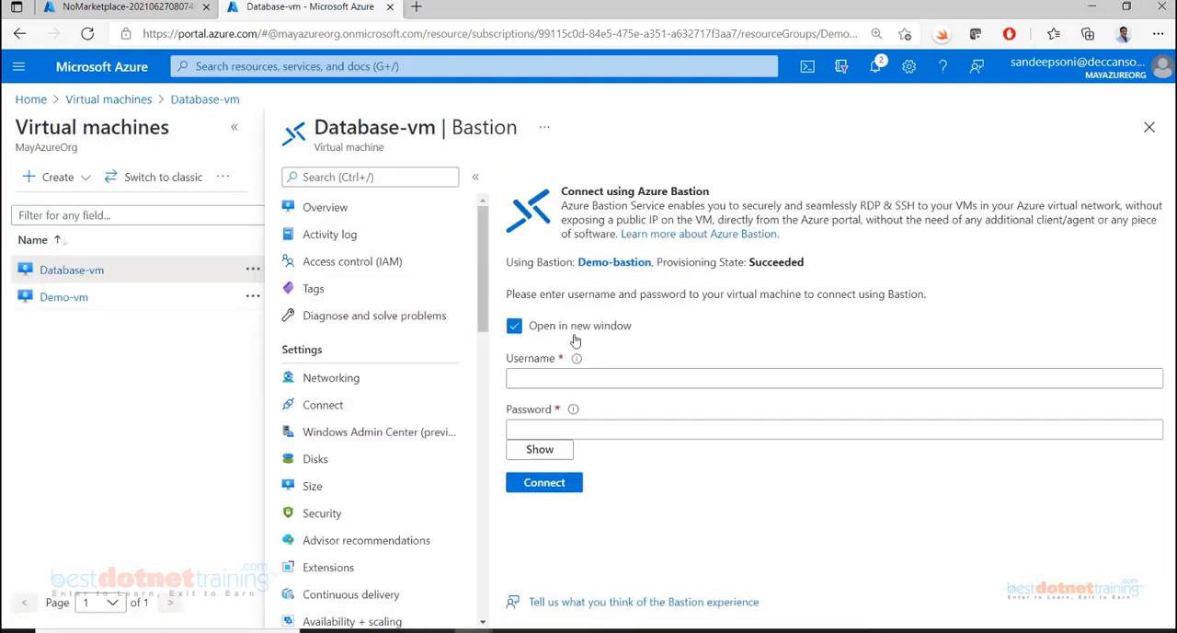
{"action": "left_click", "coordinate": [530, 484]}
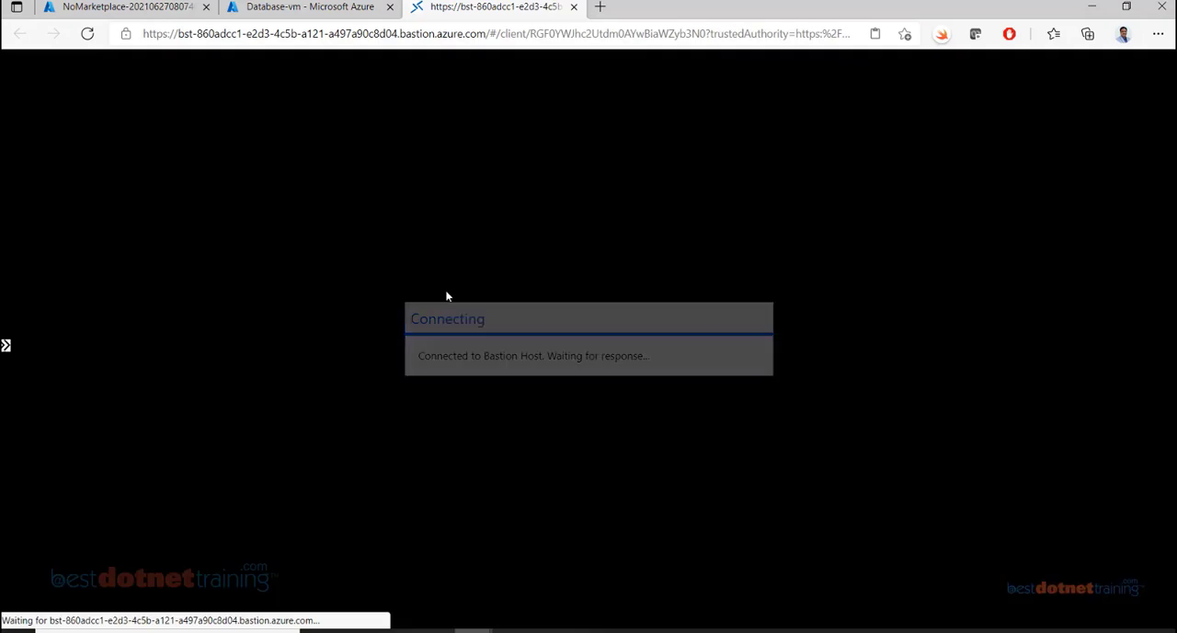
Look up Demo-vm's private IP address on its overview, discarding unsaved edits, and return to the Database-vm remote session
{"action": "left_click", "coordinate": [303, 8]}
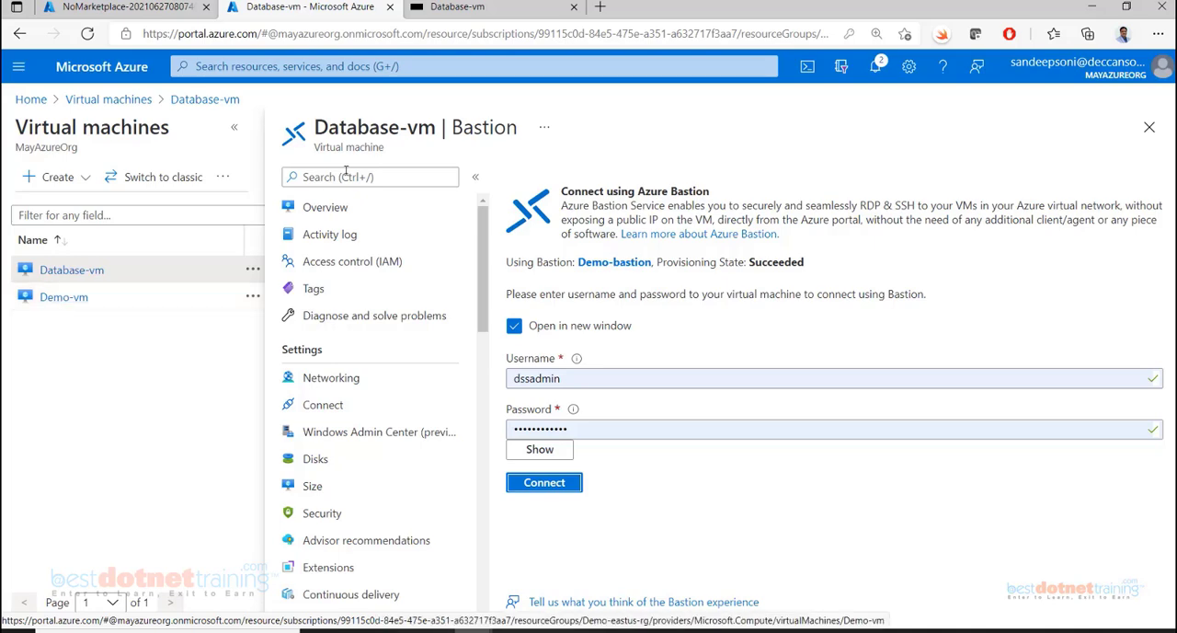
{"action": "left_click", "coordinate": [472, 8]}
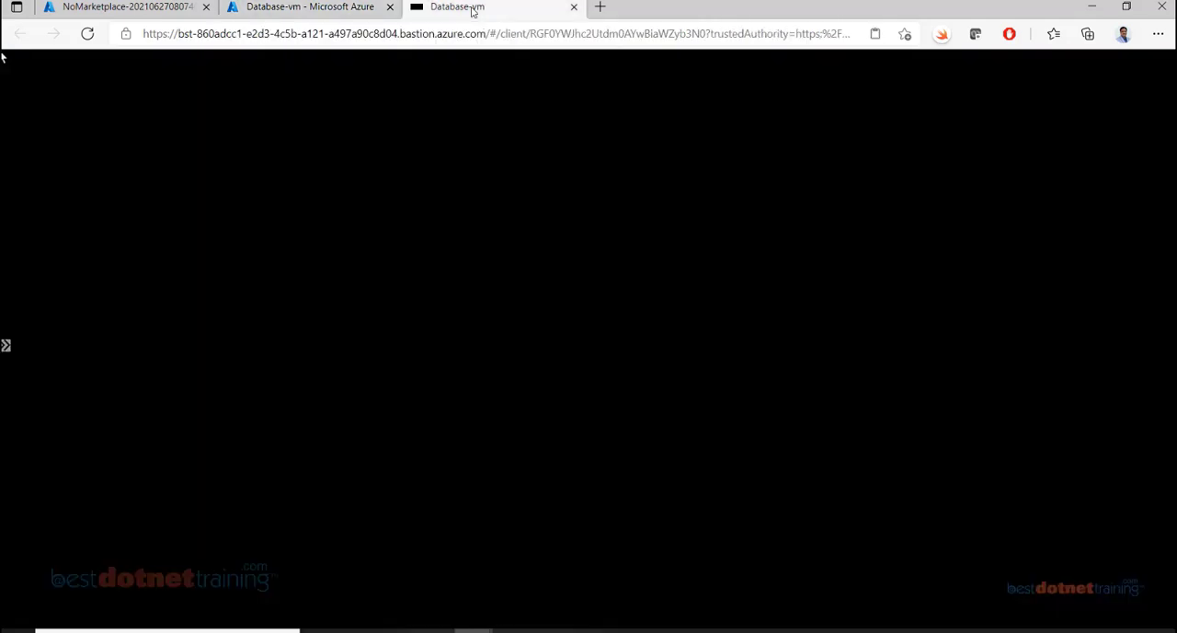
{"action": "left_click", "coordinate": [304, 8]}
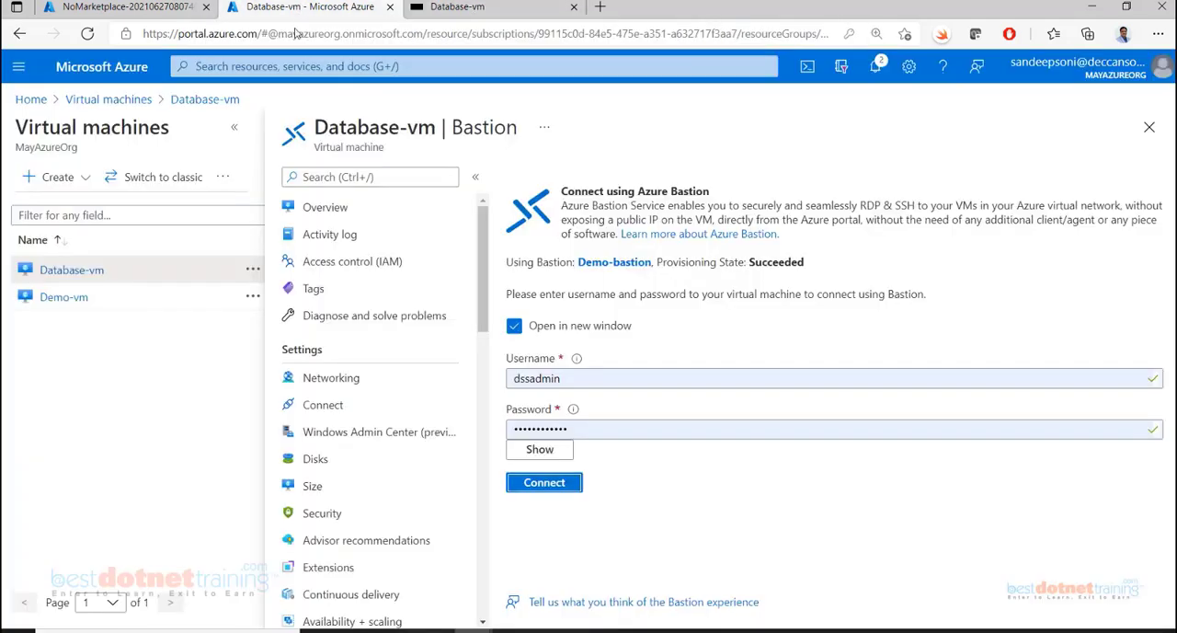
{"action": "left_click", "coordinate": [51, 303]}
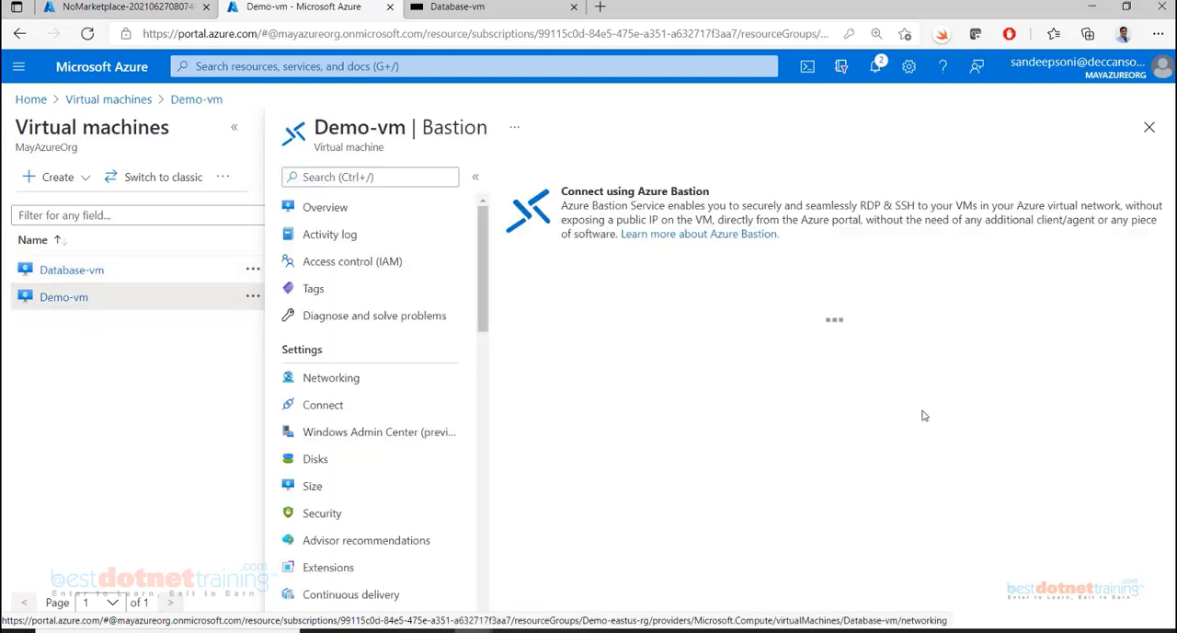
{"action": "left_click", "coordinate": [313, 209]}
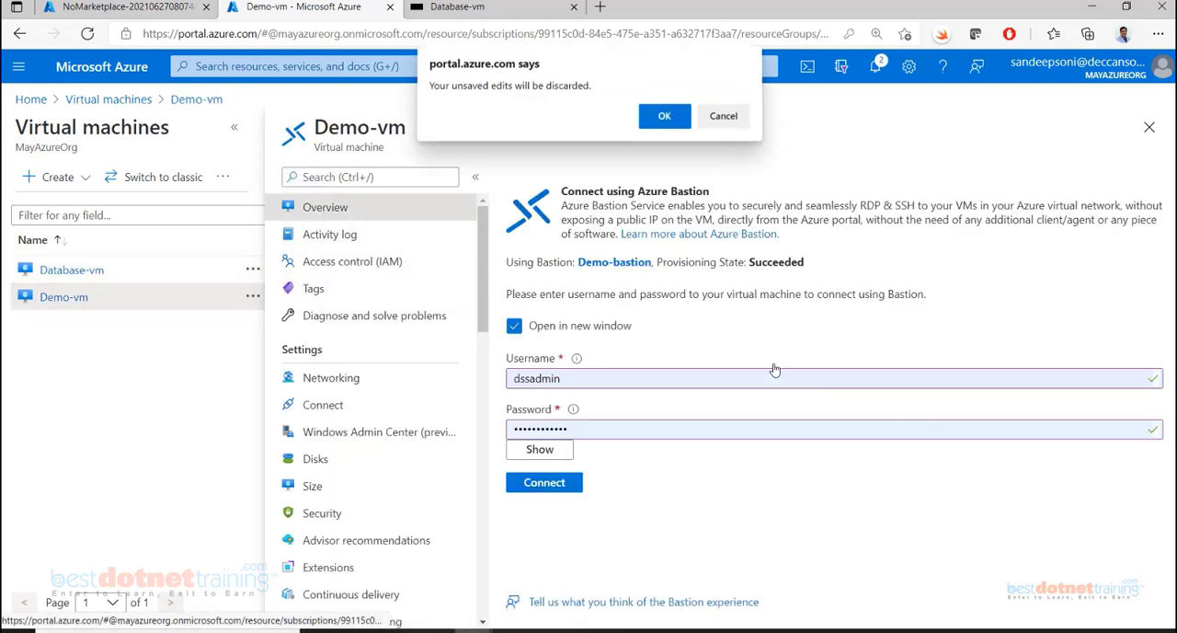
{"action": "left_click", "coordinate": [664, 119]}
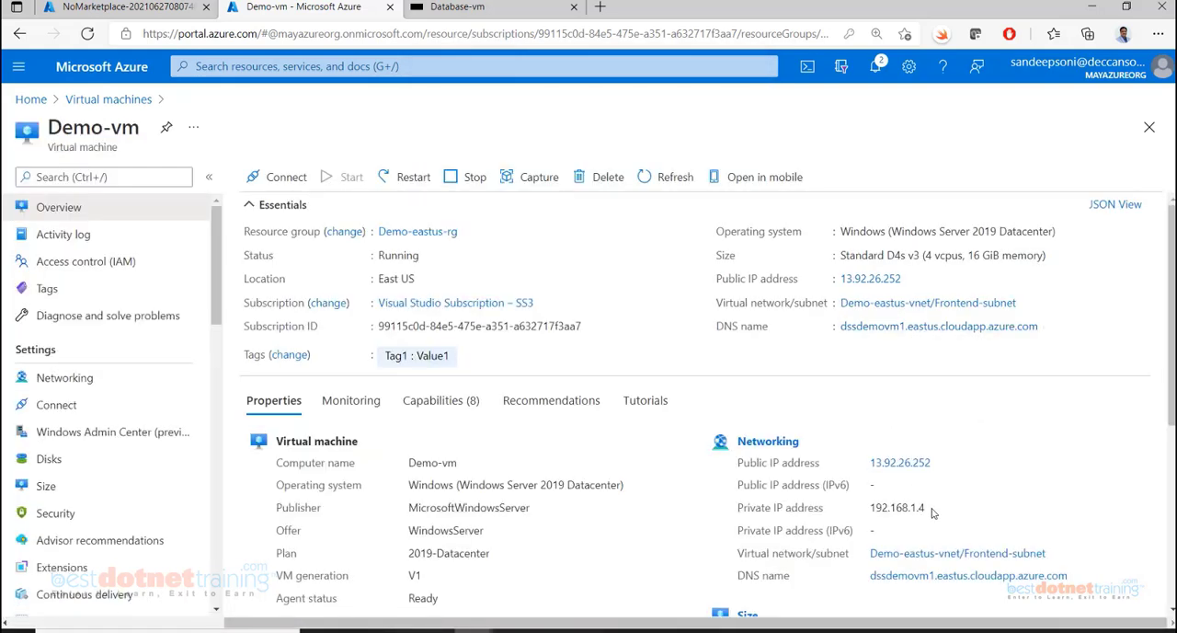
{"action": "left_click_drag", "start_coordinate": [928, 512], "coordinate": [883, 505]}
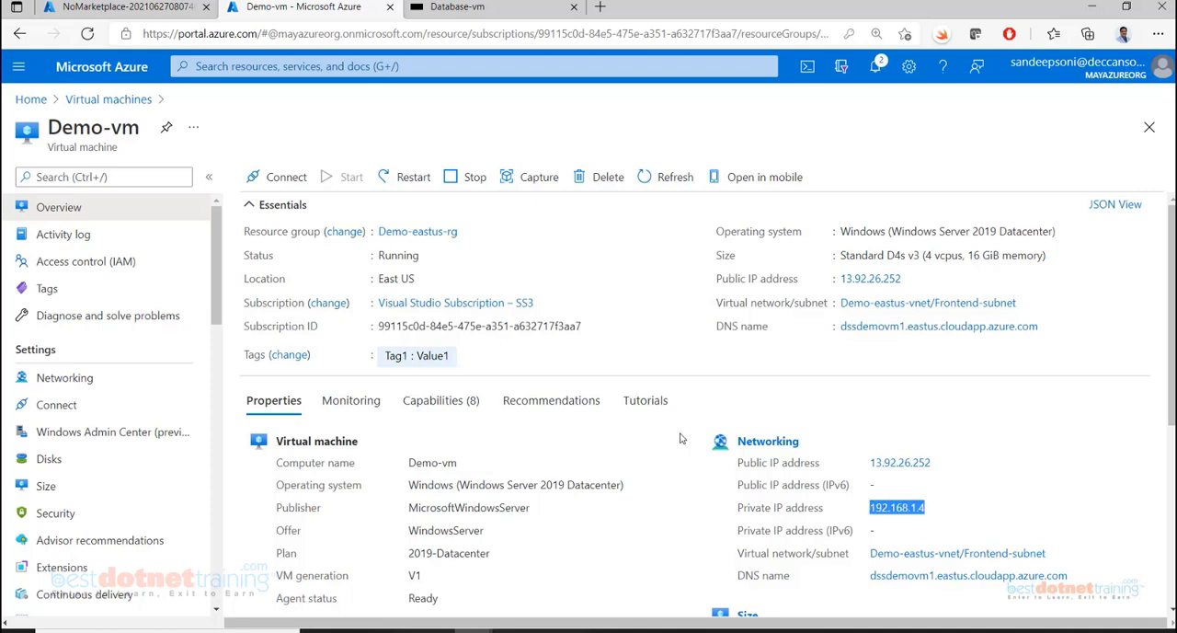
{"action": "left_click", "coordinate": [457, 6]}
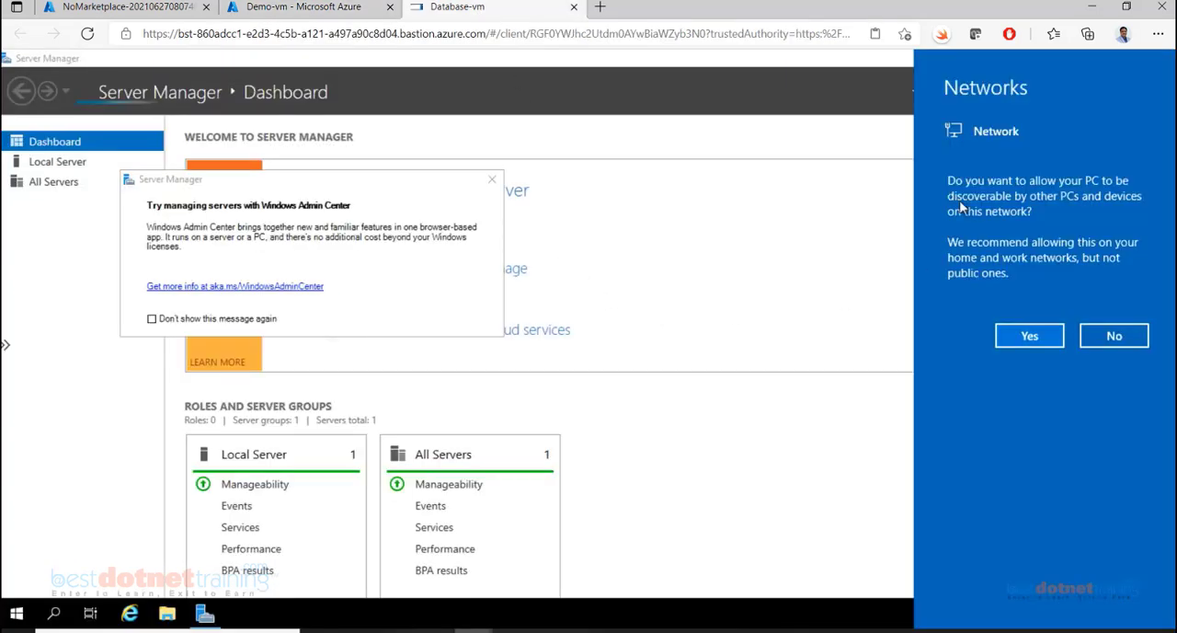
Decline network discovery and turn off Internet Explorer Enhanced Security Configuration for both Administrators and Users on the local server
{"action": "left_click", "coordinate": [1114, 337]}
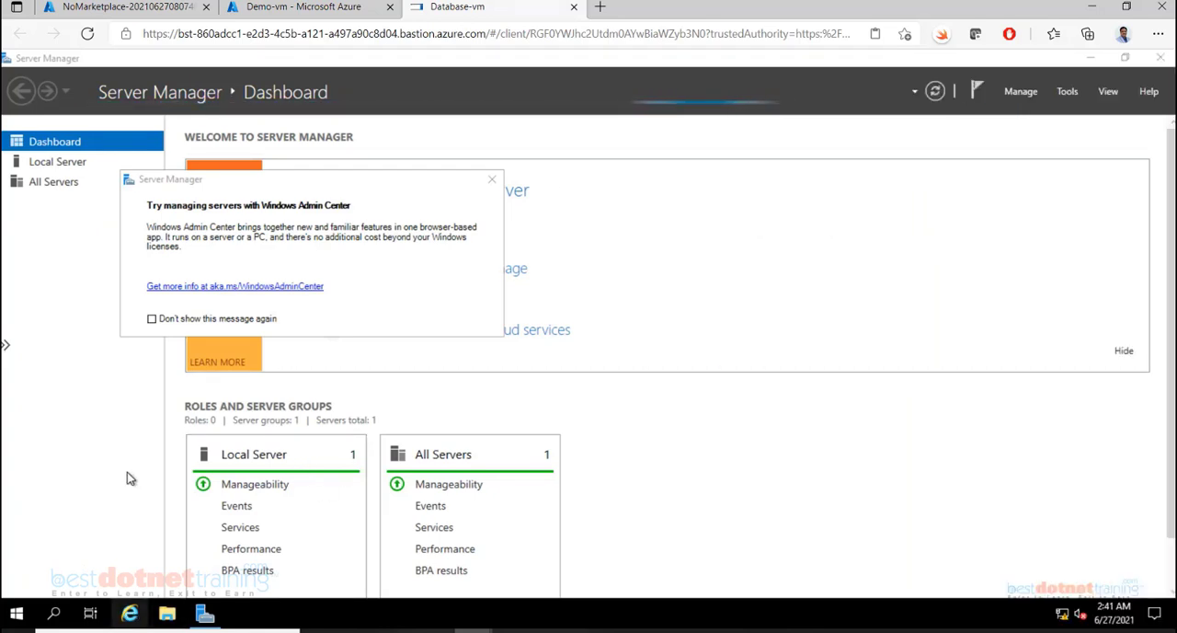
{"action": "left_click", "coordinate": [57, 164]}
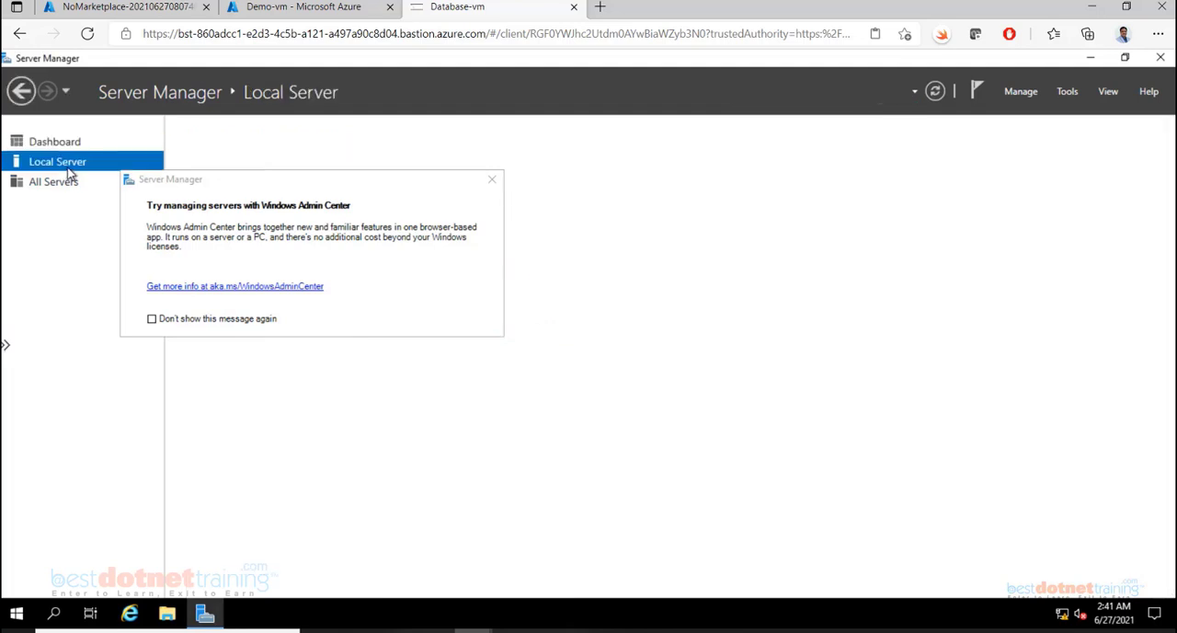
{"action": "left_click", "coordinate": [492, 180]}
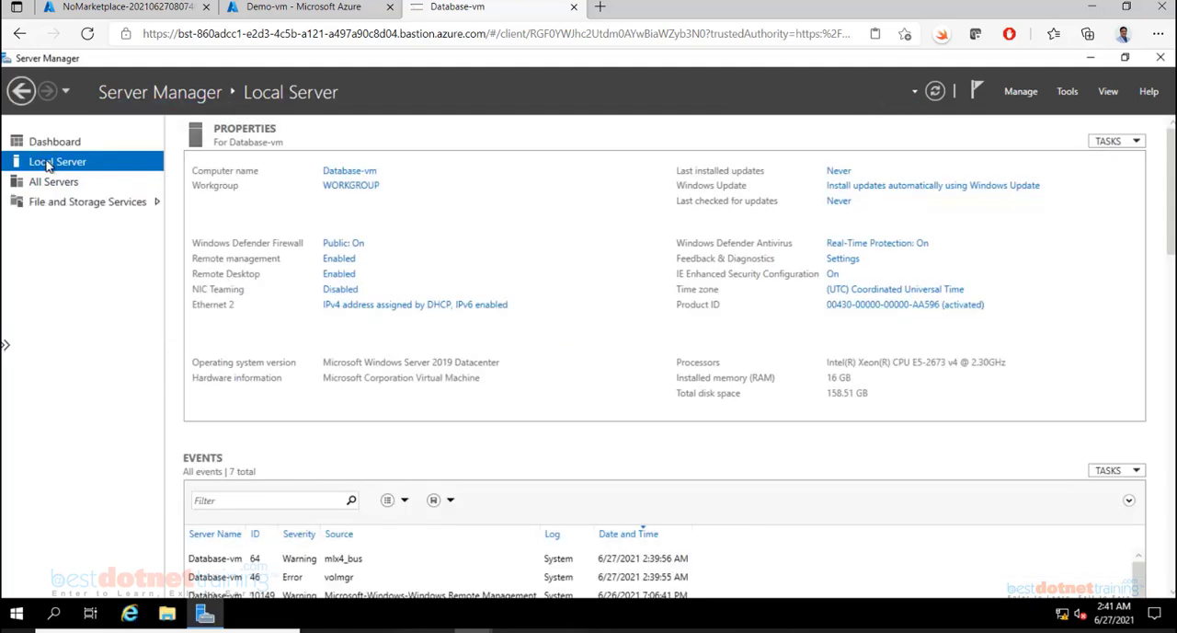
{"action": "left_click", "coordinate": [833, 276]}
{"action": "left_click", "coordinate": [490, 310]}
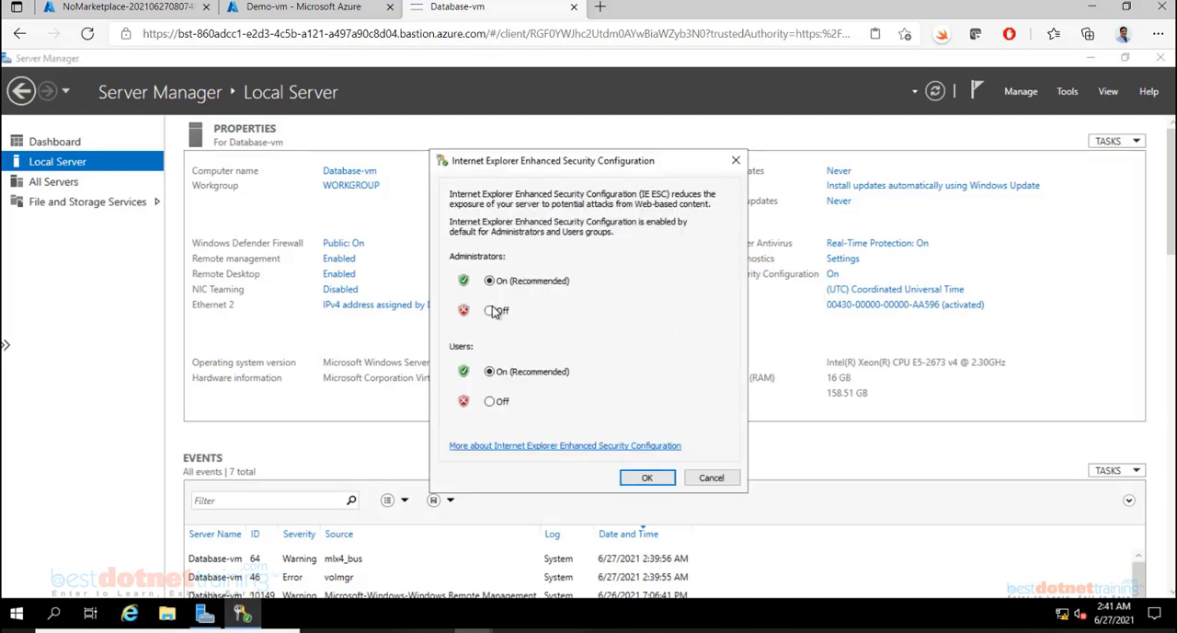
{"action": "left_click", "coordinate": [491, 402]}
{"action": "left_click", "coordinate": [648, 479]}
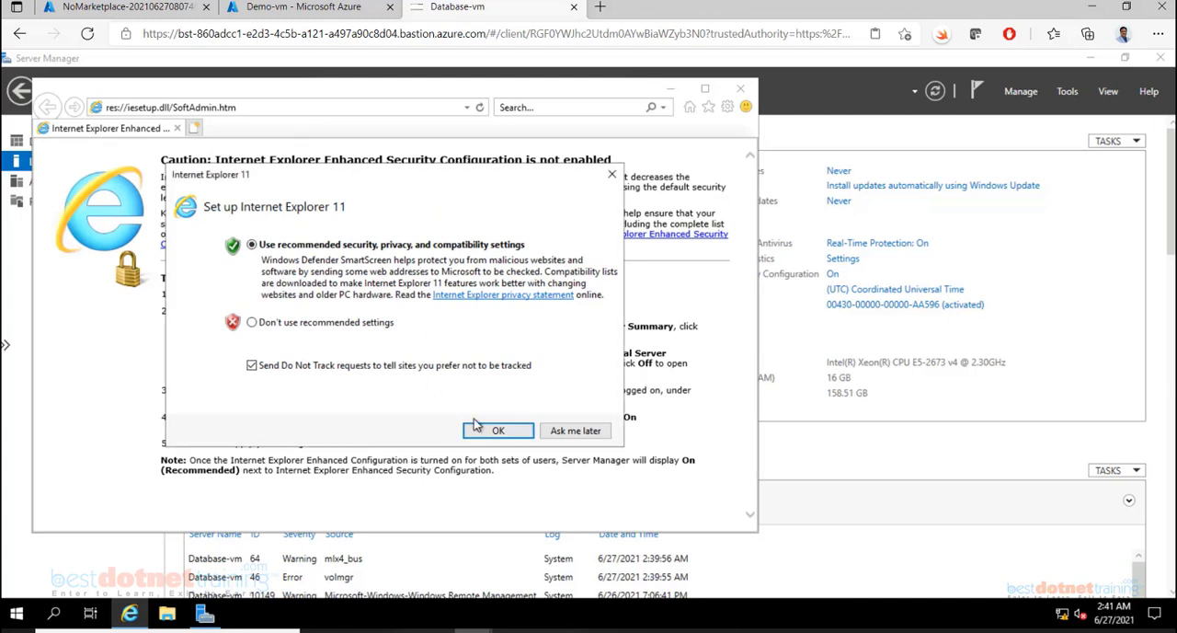
Accept the recommended Internet Explorer 11 settings and browse to Demo-vm's private IP address 192.168.1.4
{"action": "left_click", "coordinate": [488, 432]}
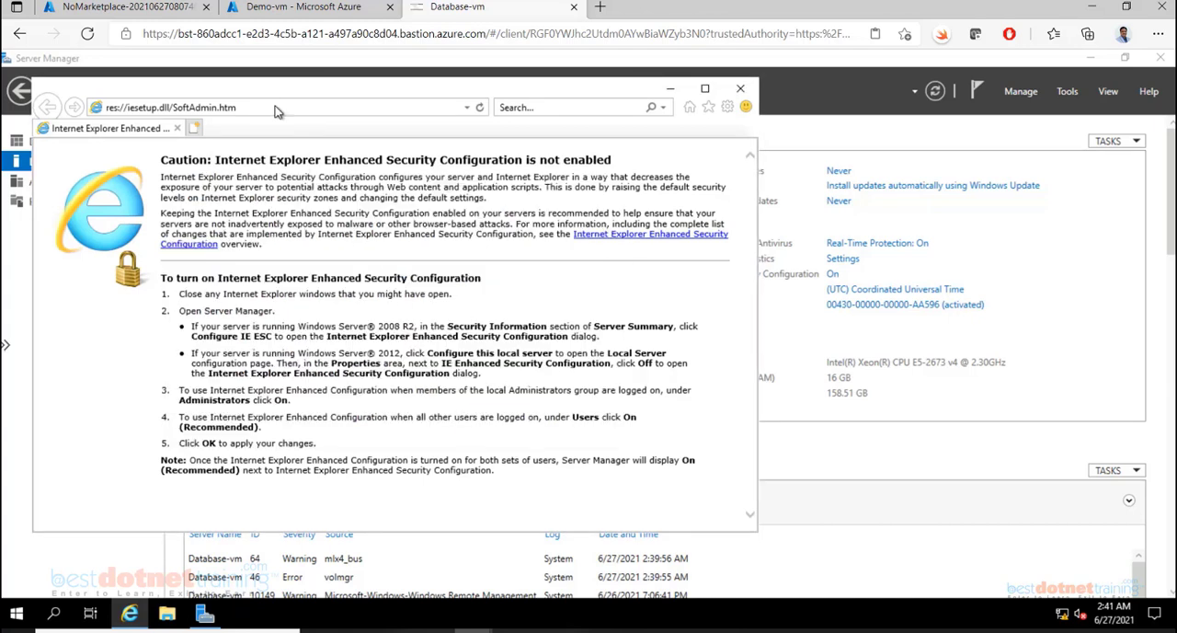
{"action": "left_click", "coordinate": [277, 109]}
{"action": "type", "text": "192.168.1.4"}
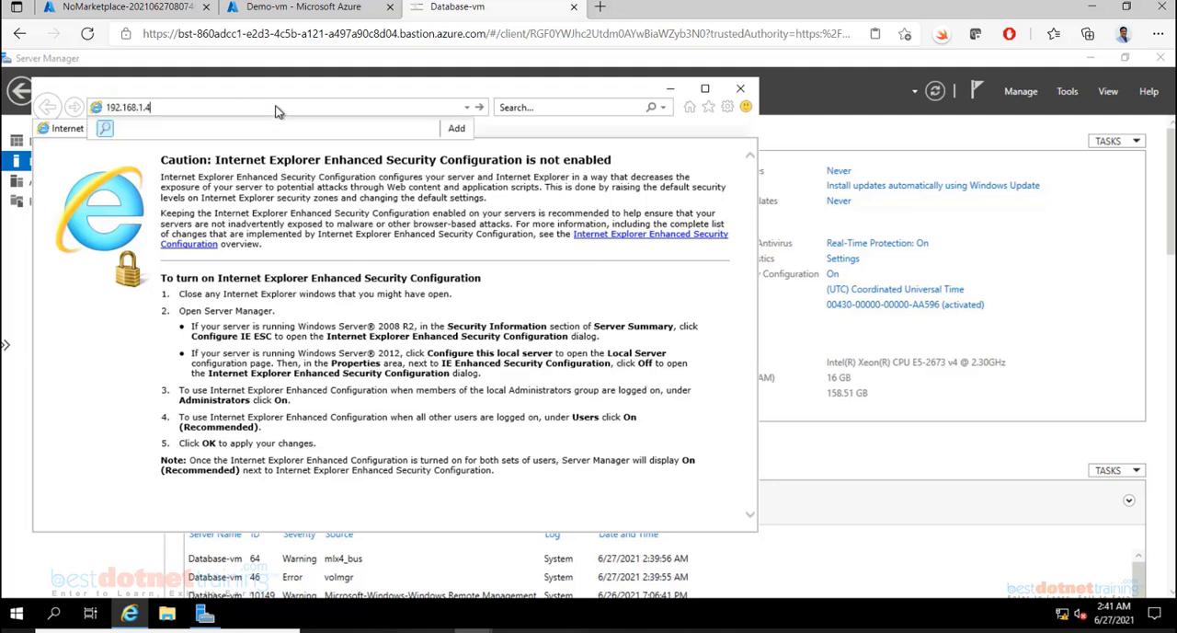
{"action": "key", "text": "Return"}
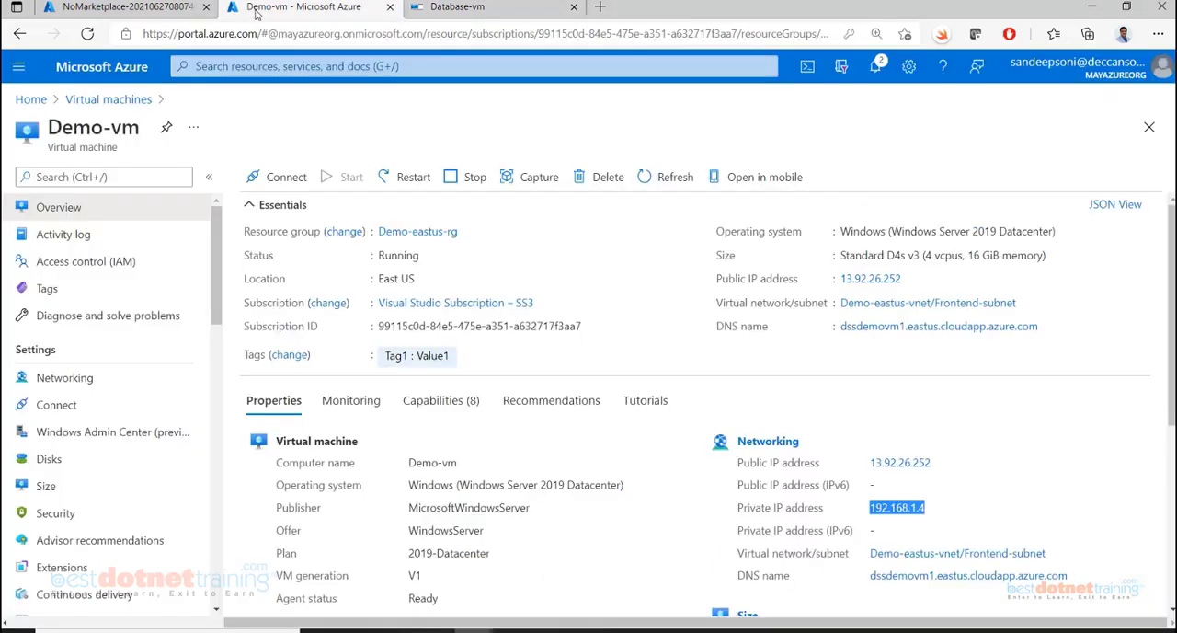
Switch to the Azure portal and open the virtual network links of the existing private DNS zone
{"action": "left_click", "coordinate": [258, 13]}
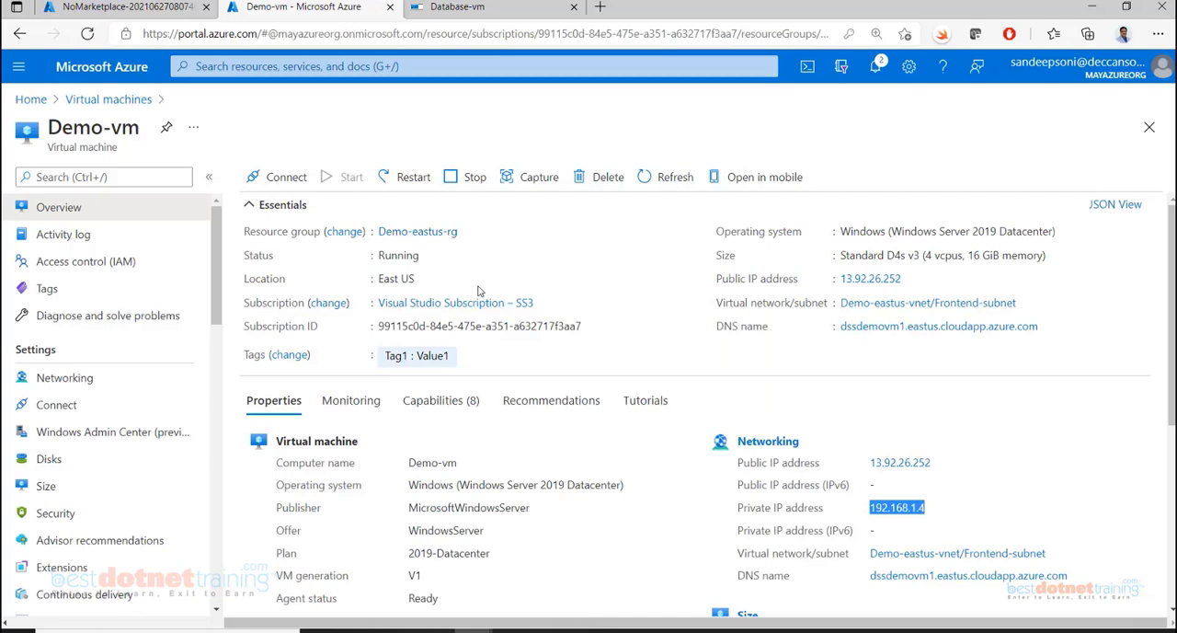
{"action": "left_click", "coordinate": [376, 66]}
{"action": "left_click", "coordinate": [297, 308]}
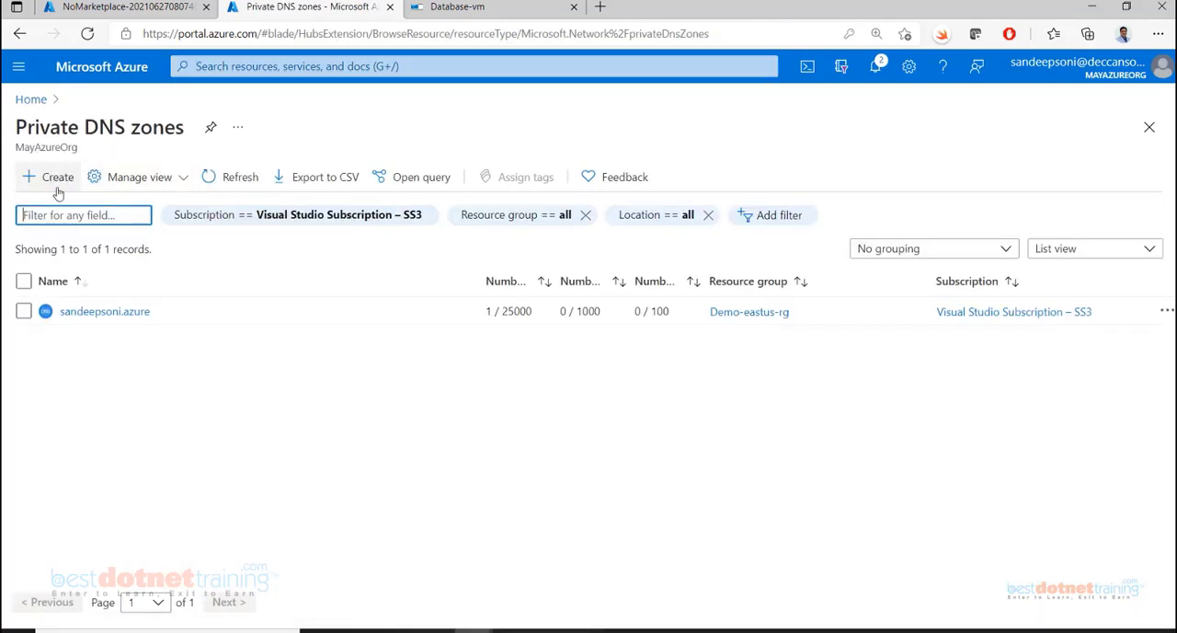
{"action": "left_click", "coordinate": [134, 316]}
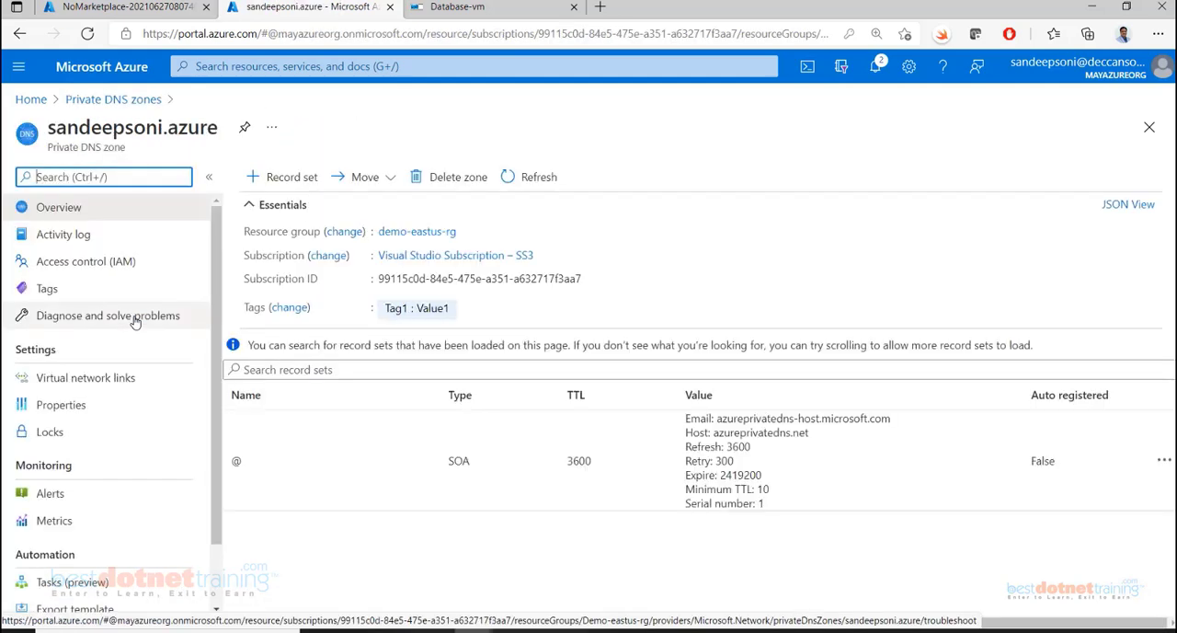
{"action": "left_click", "coordinate": [89, 379]}
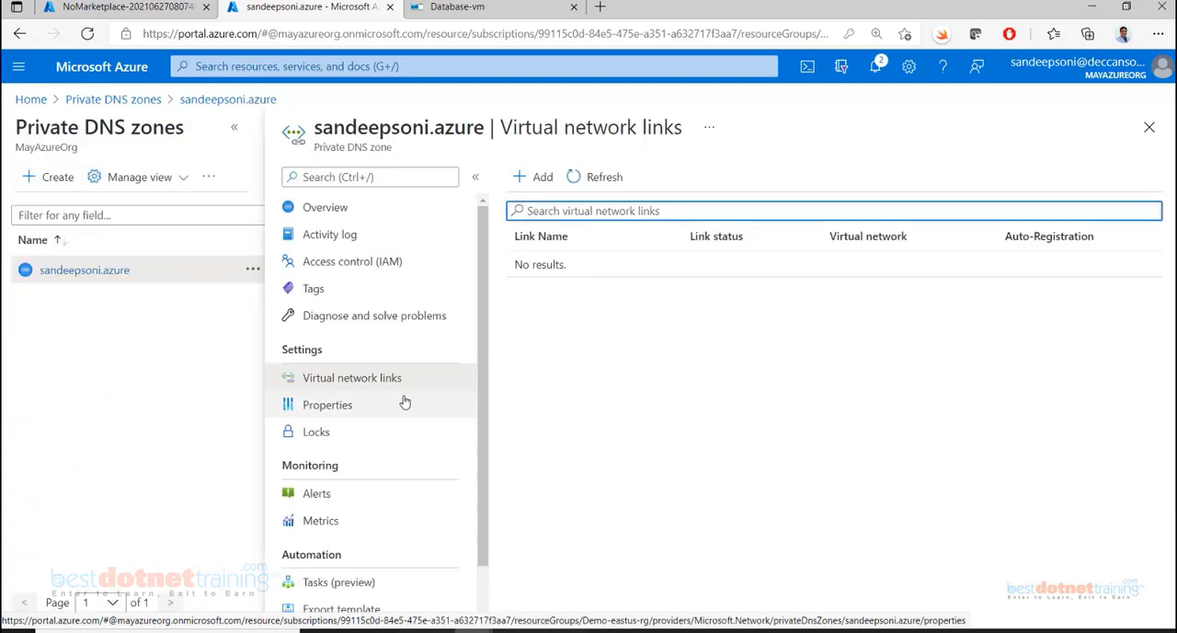
Add a virtual network link named Demo-east-vnet to Demo-eastus-vnet, with auto registration enabled
{"action": "left_click", "coordinate": [531, 177]}
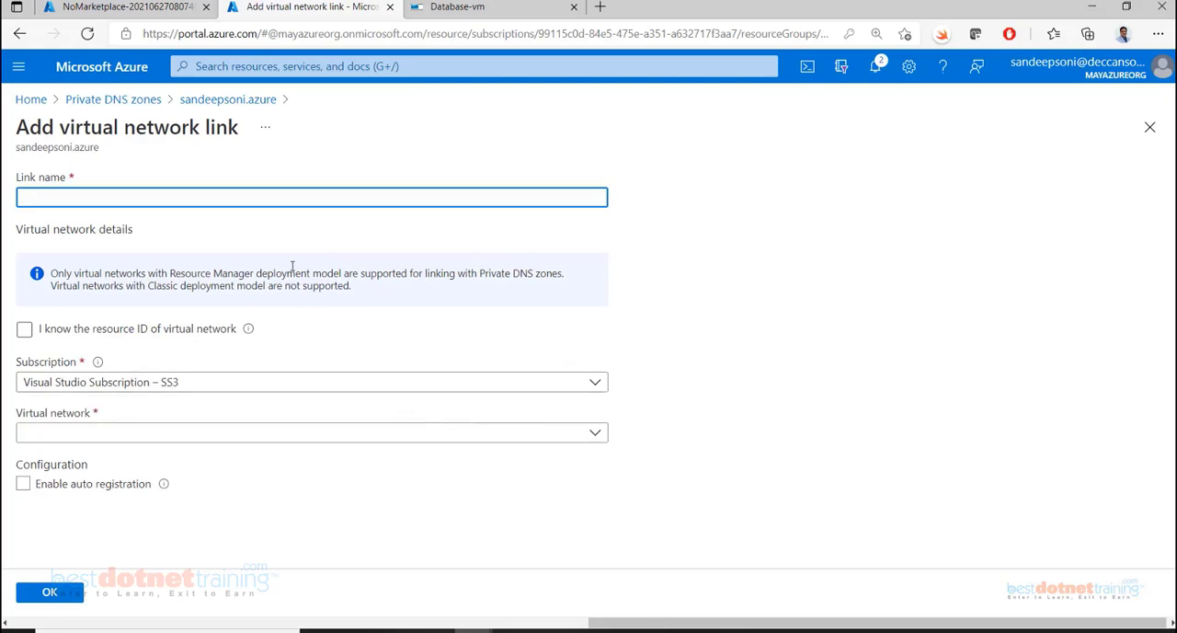
{"action": "type", "text": "Demo-"}
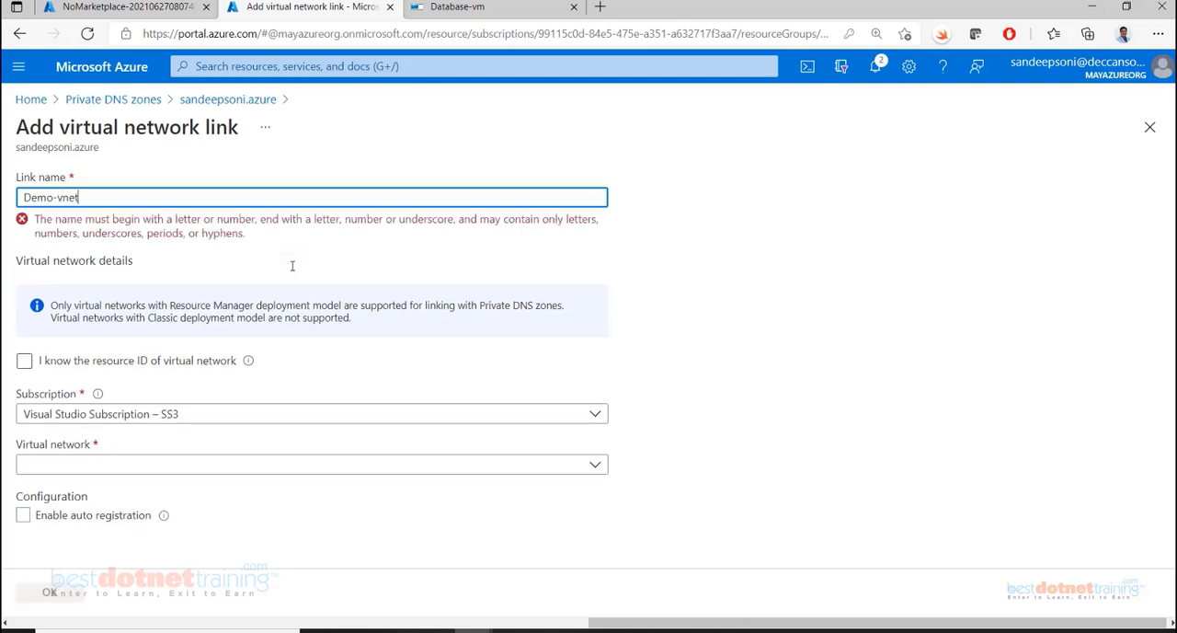
{"action": "type", "text": "vnet"}
{"action": "left_click", "coordinate": [44, 436]}
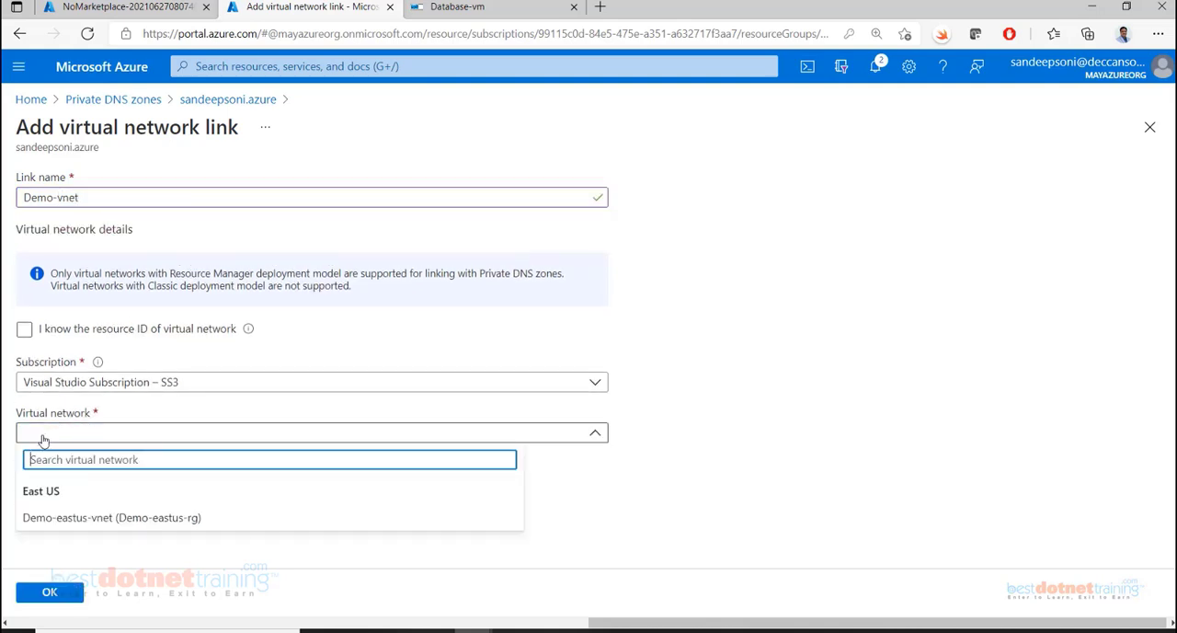
{"action": "left_click", "coordinate": [42, 517]}
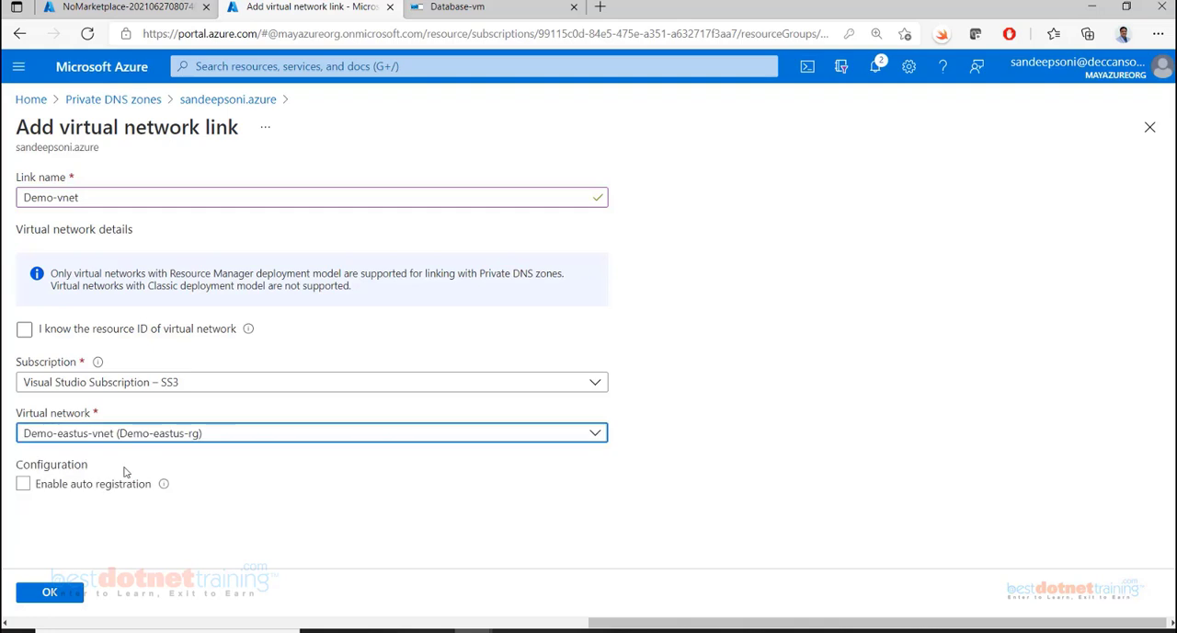
{"action": "left_click", "coordinate": [55, 198]}
{"action": "type", "text": "east"}
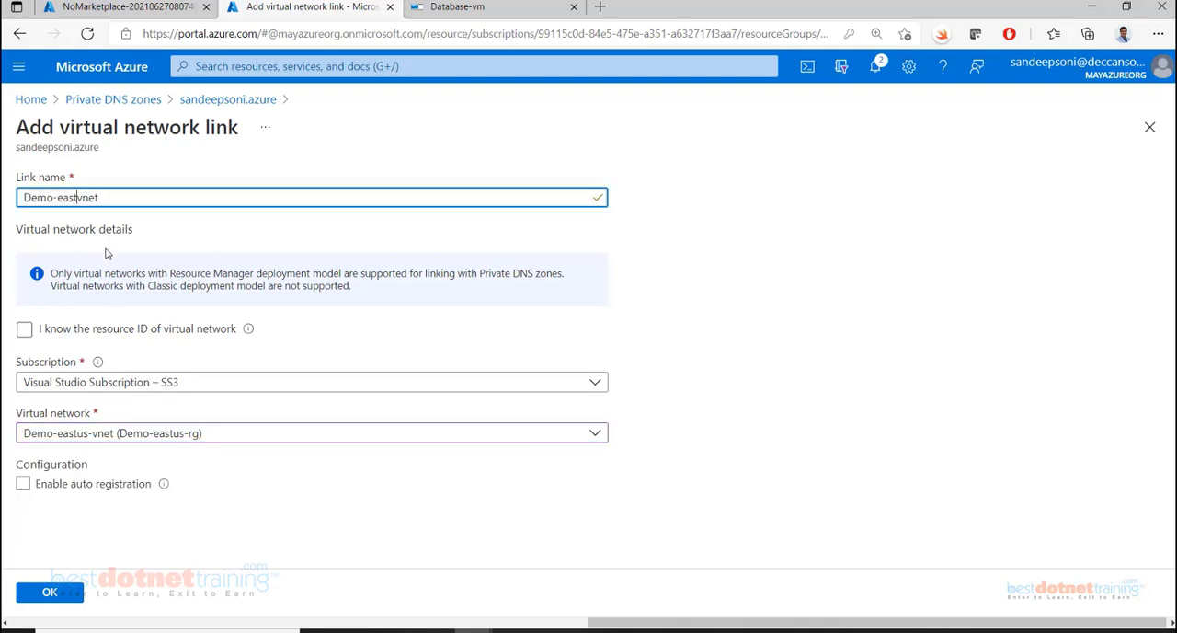
{"action": "type", "text": "-"}
{"action": "left_click", "coordinate": [24, 491]}
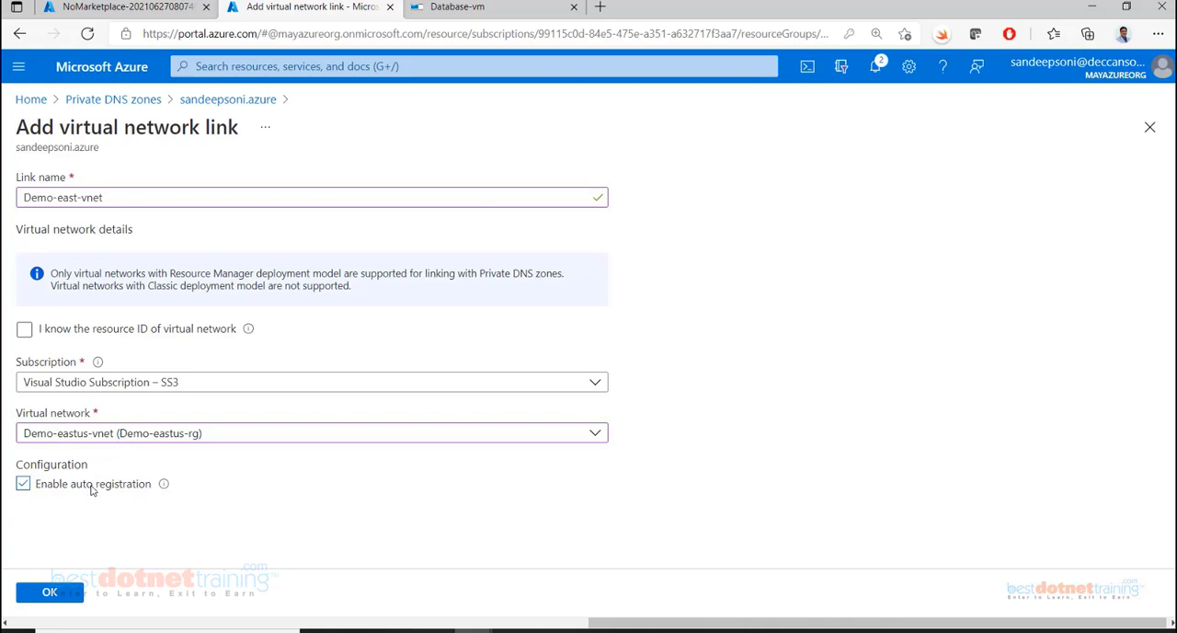
{"action": "left_click", "coordinate": [49, 589]}
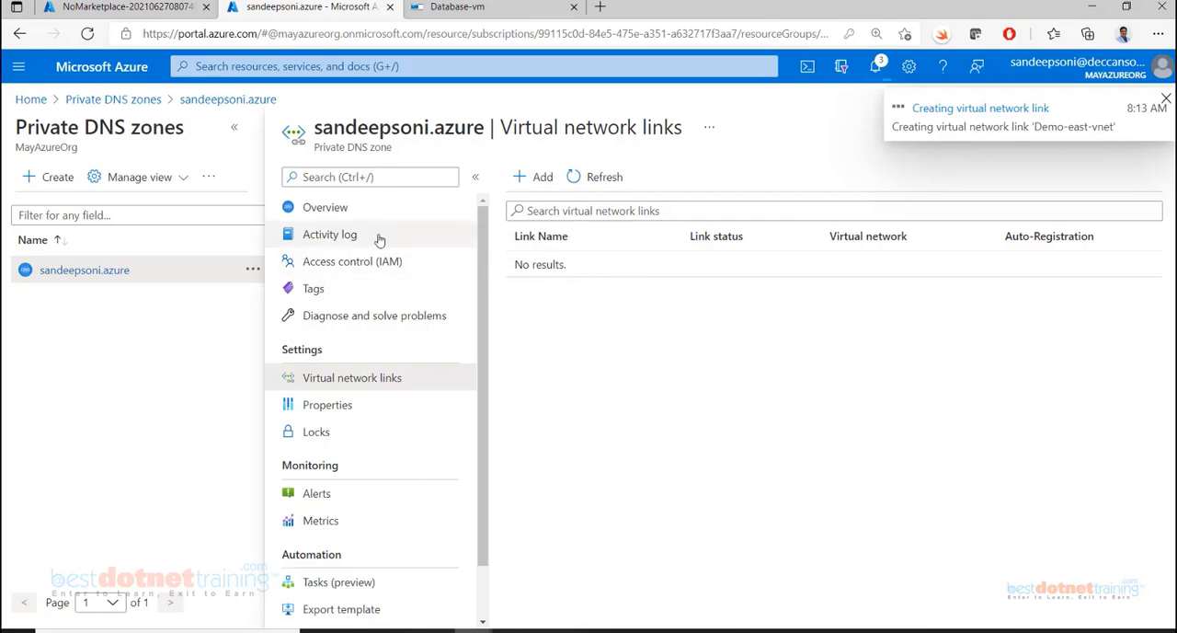
Check the zone's record sets, then refresh its virtual network links and inspect the new link's auto-registration status
{"action": "left_click", "coordinate": [327, 208]}
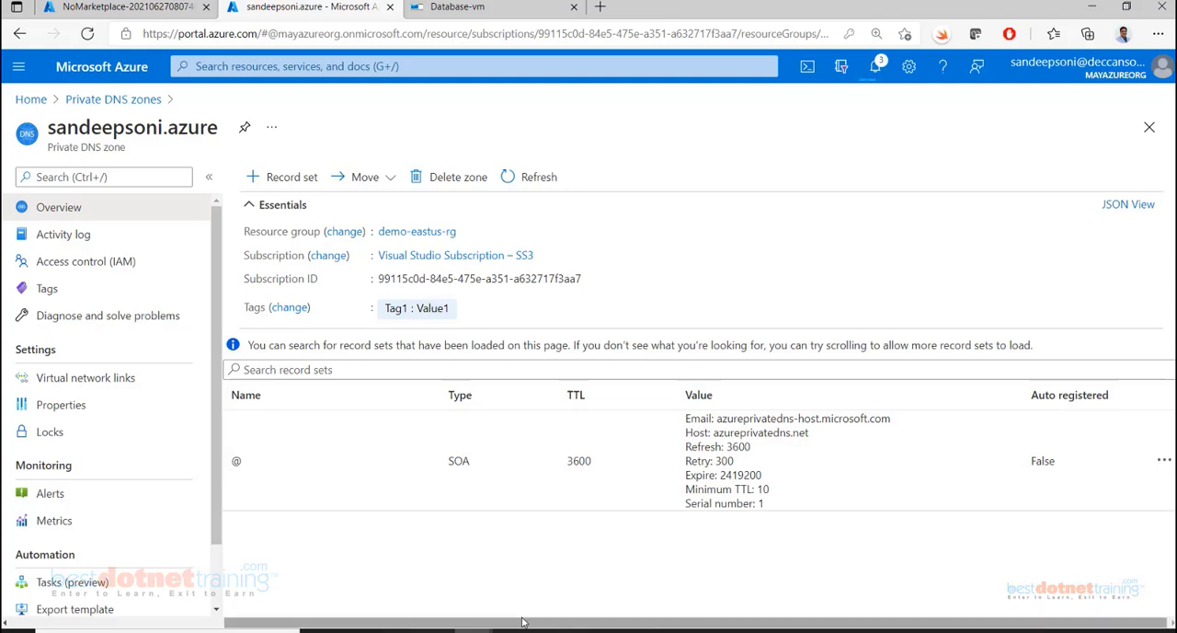
{"action": "scroll", "coordinate": [522, 623], "scroll_direction": "left", "scroll_amount": 3}
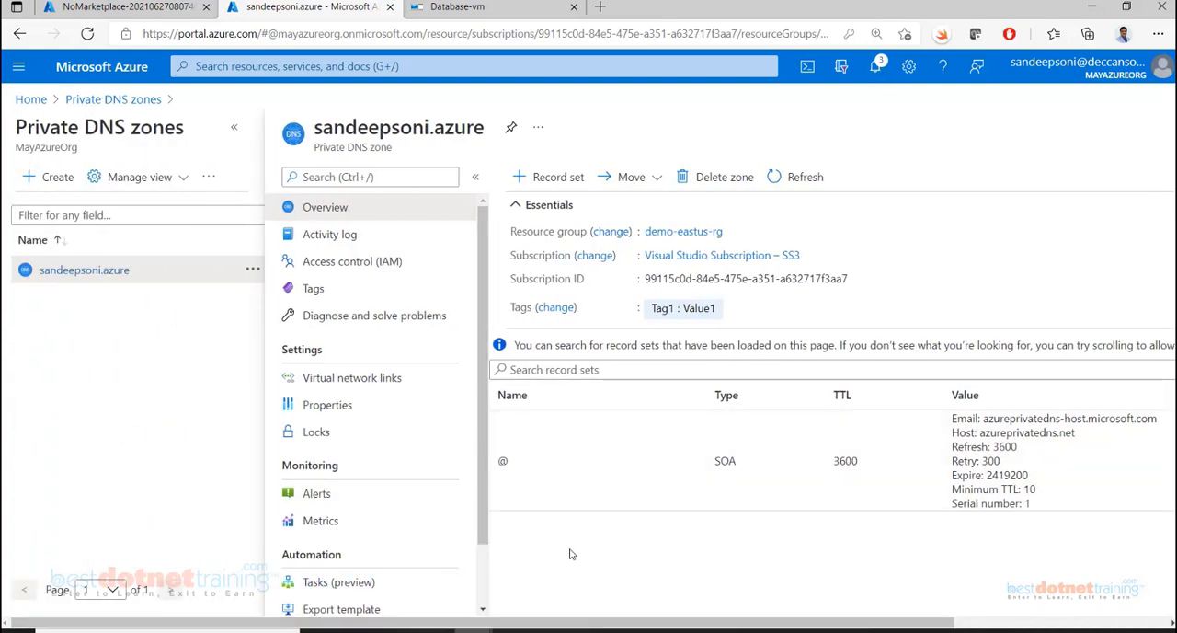
{"action": "left_click", "coordinate": [345, 380]}
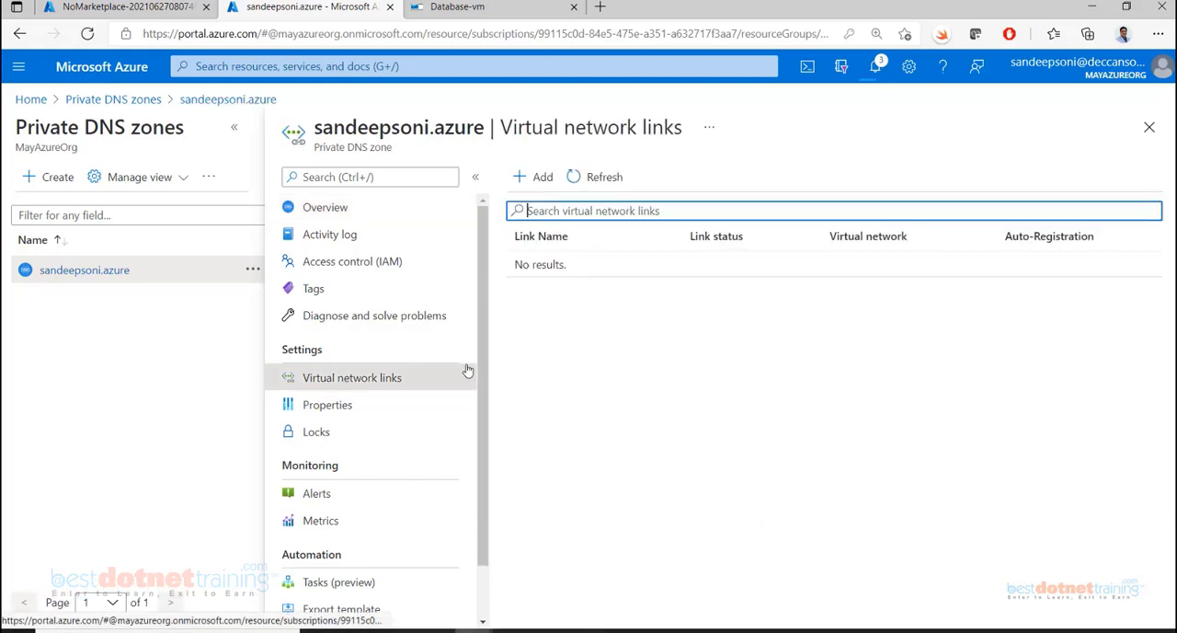
{"action": "left_click", "coordinate": [598, 178]}
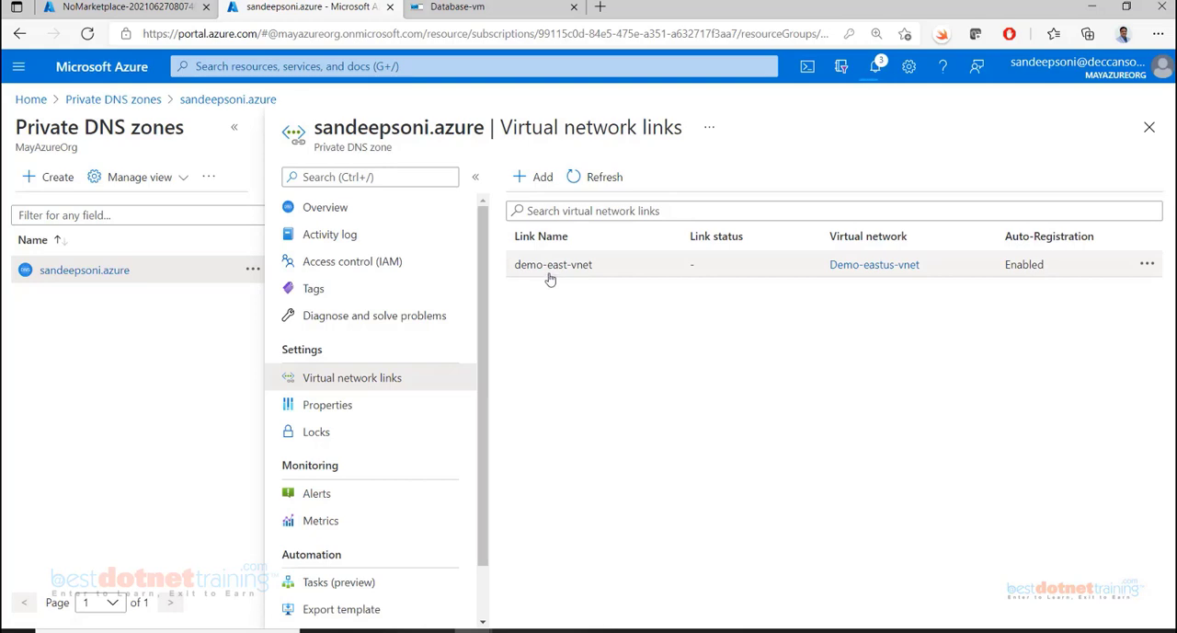
{"action": "double_click", "coordinate": [1006, 270]}
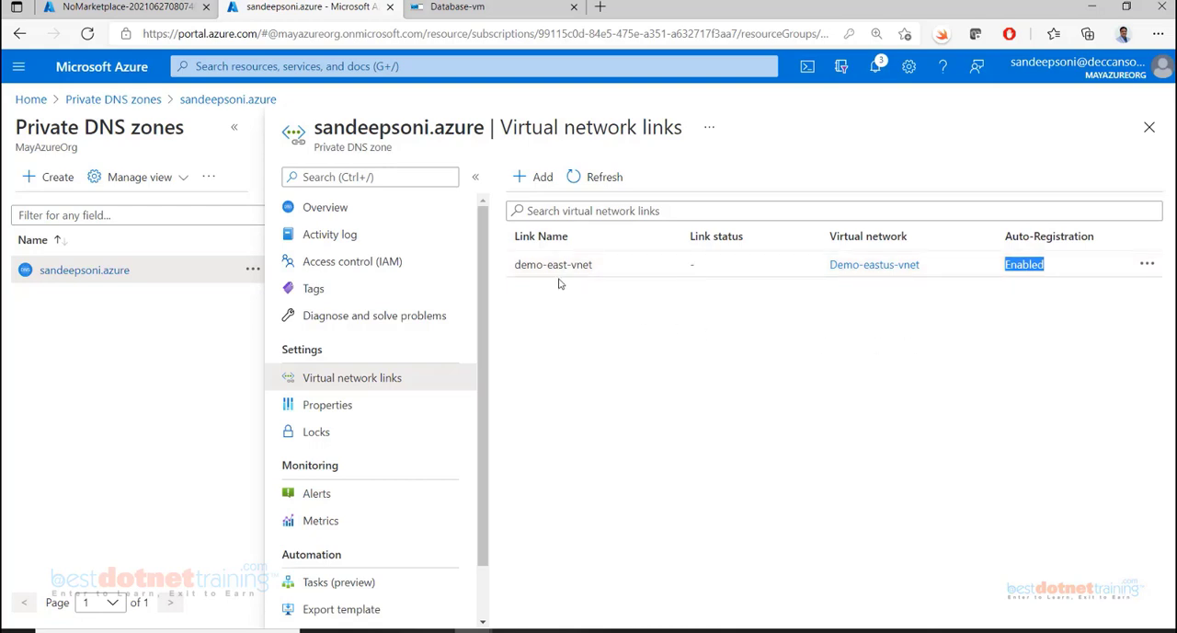
Refresh the private DNS zone's overview and examine its auto-registered A records for the virtual machines
{"action": "left_click", "coordinate": [303, 210]}
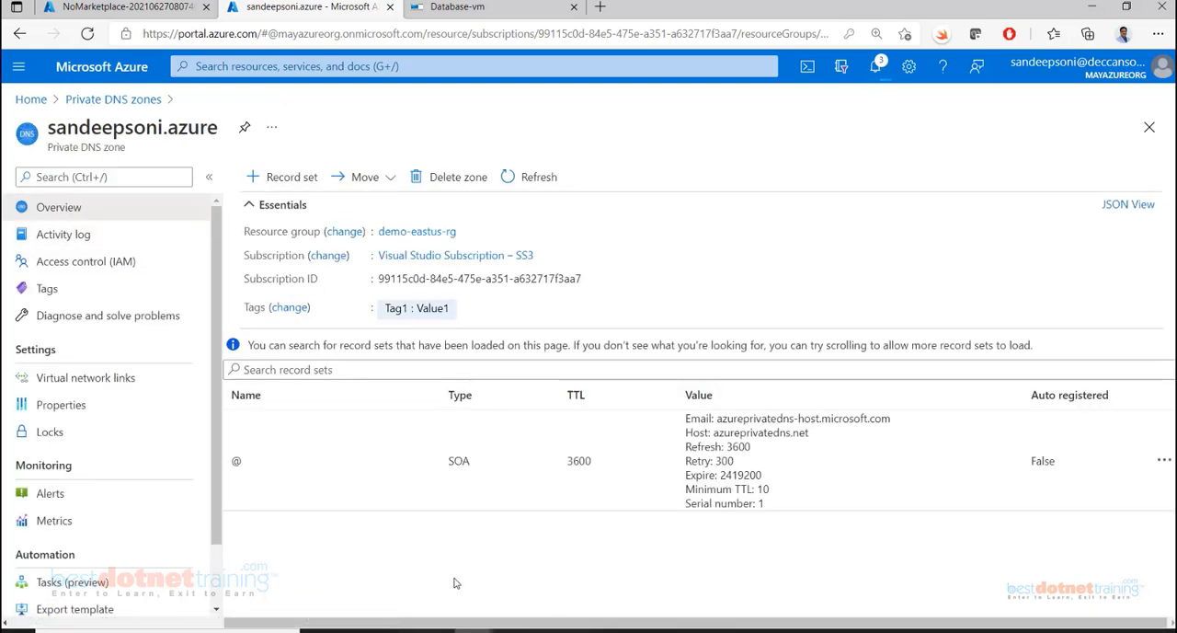
{"action": "left_click", "coordinate": [517, 177]}
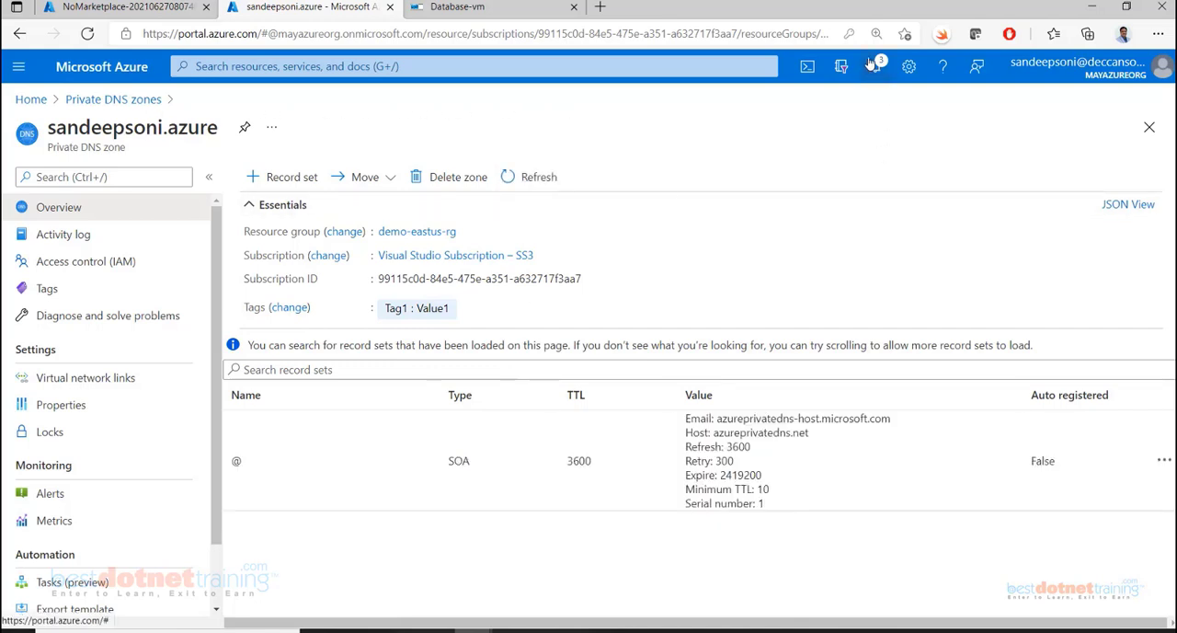
{"action": "left_click", "coordinate": [552, 187]}
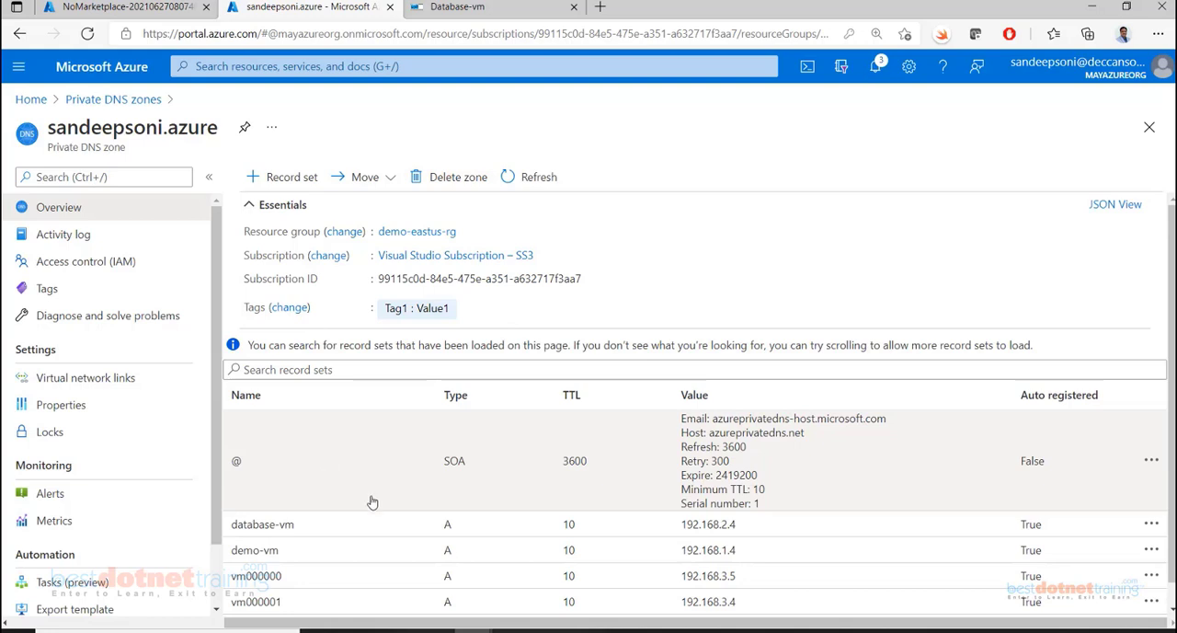
{"action": "scroll", "coordinate": [372, 524], "scroll_direction": "down", "scroll_amount": 1}
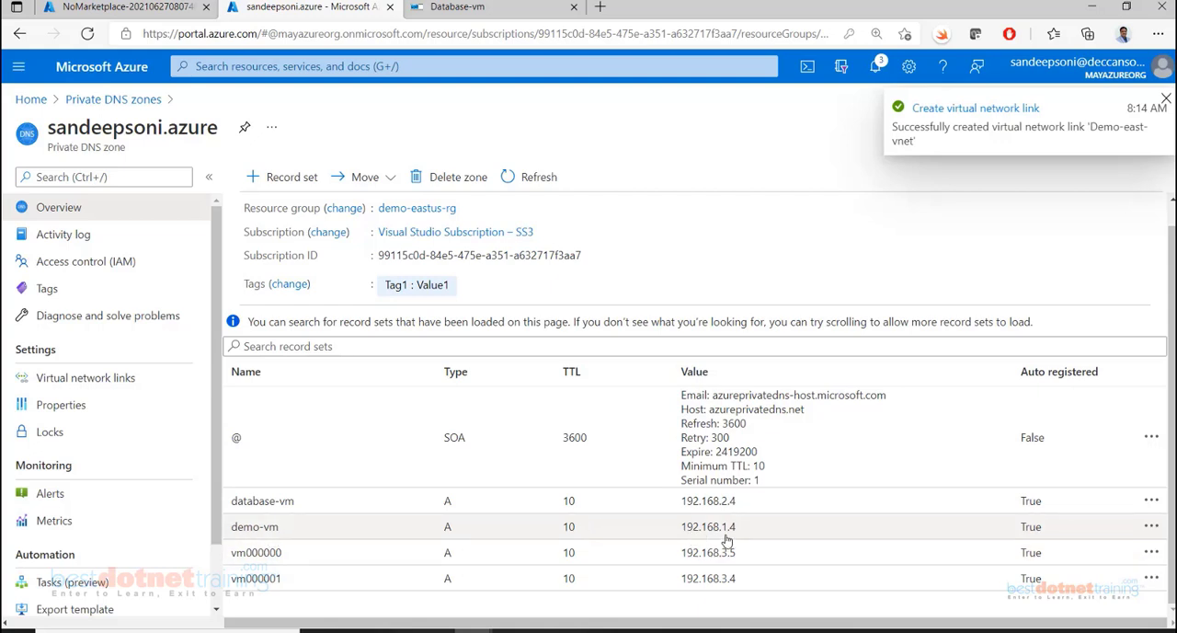
Copy the fully qualified domain name from the demo-vm record set and return to the Database-vm remote session
{"action": "left_click", "coordinate": [343, 535]}
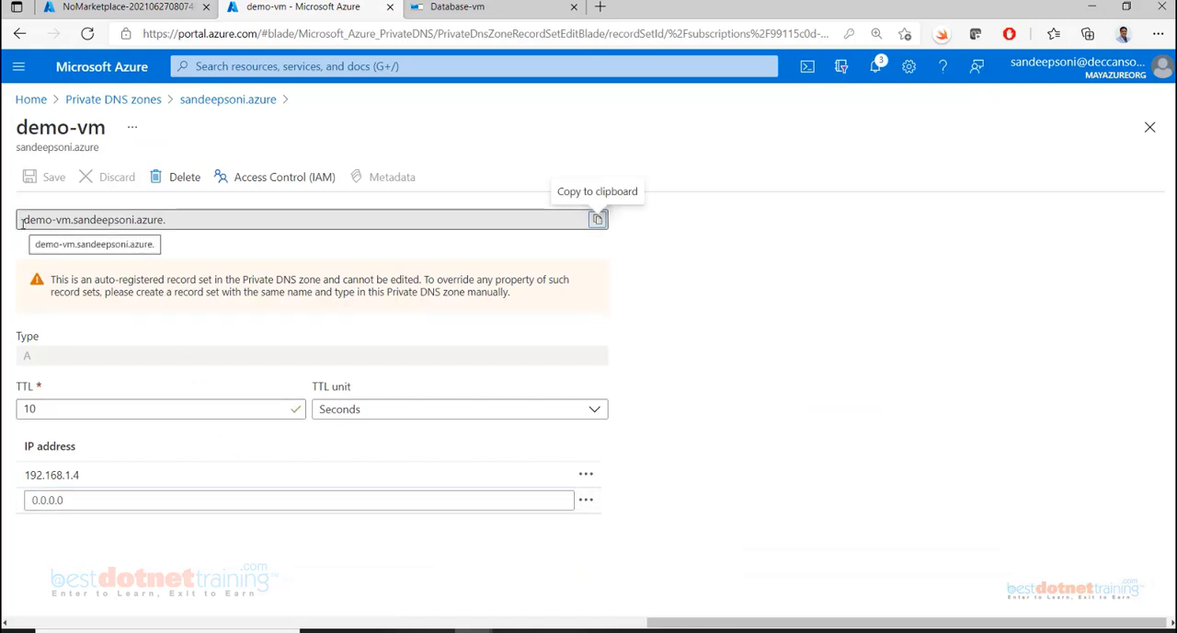
{"action": "left_click_drag", "start_coordinate": [22, 223], "coordinate": [163, 221]}
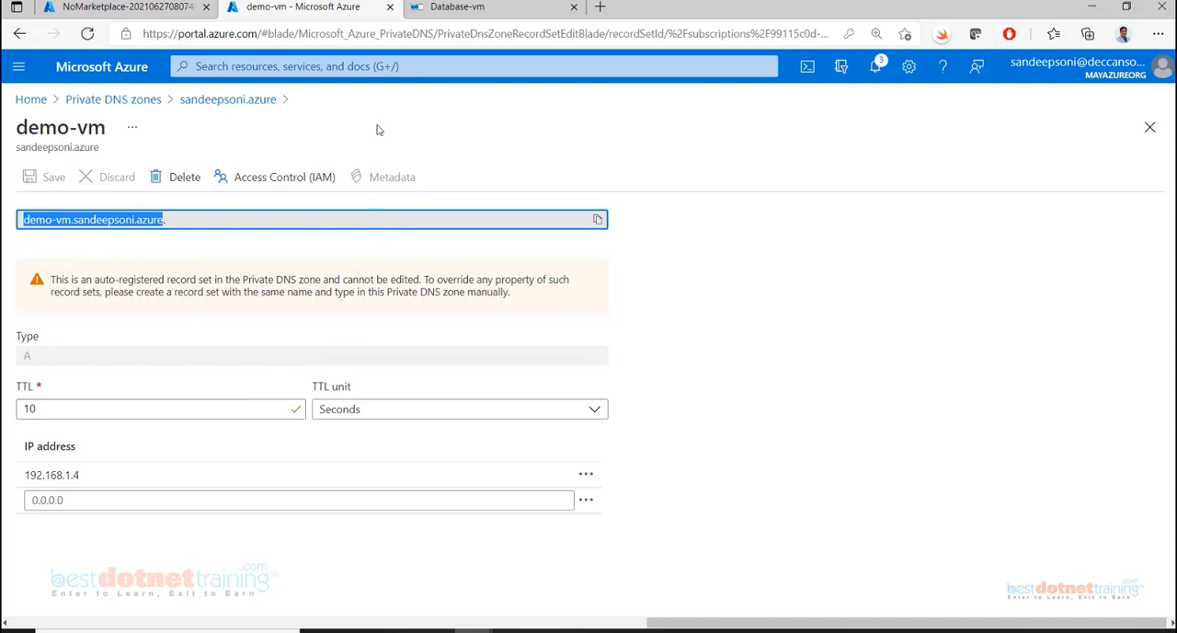
{"action": "left_click", "coordinate": [460, 9]}
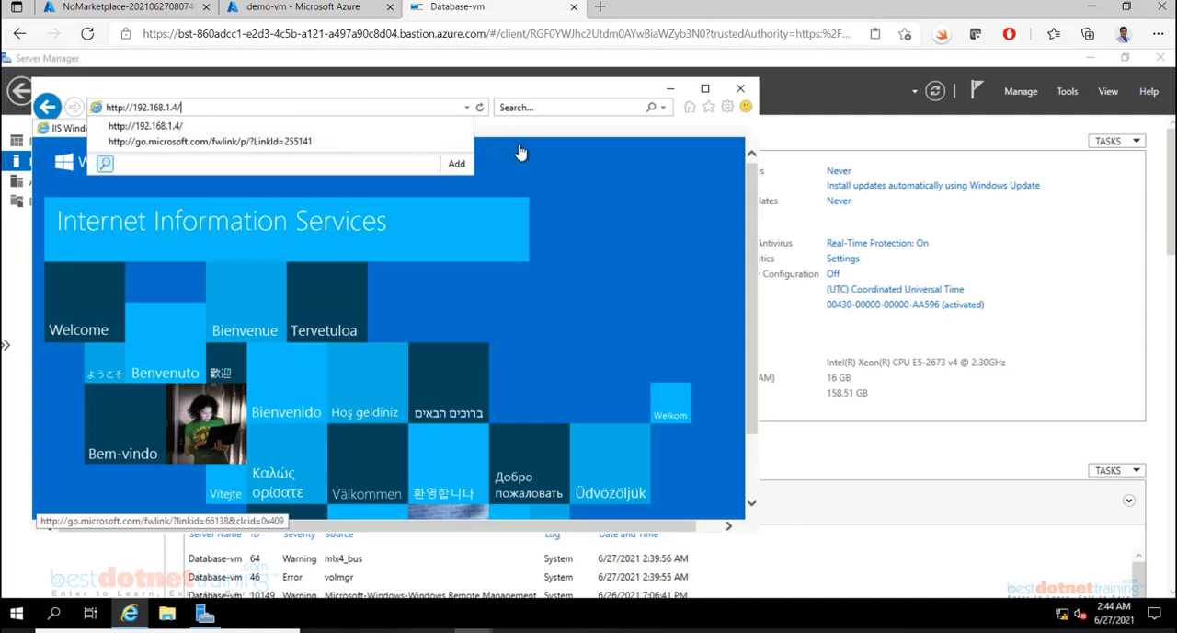
Browse to demo-vm's fully qualified private DNS name in a new browser tab and compare it with the page at 192.168.1.4
{"action": "key", "text": "Return"}
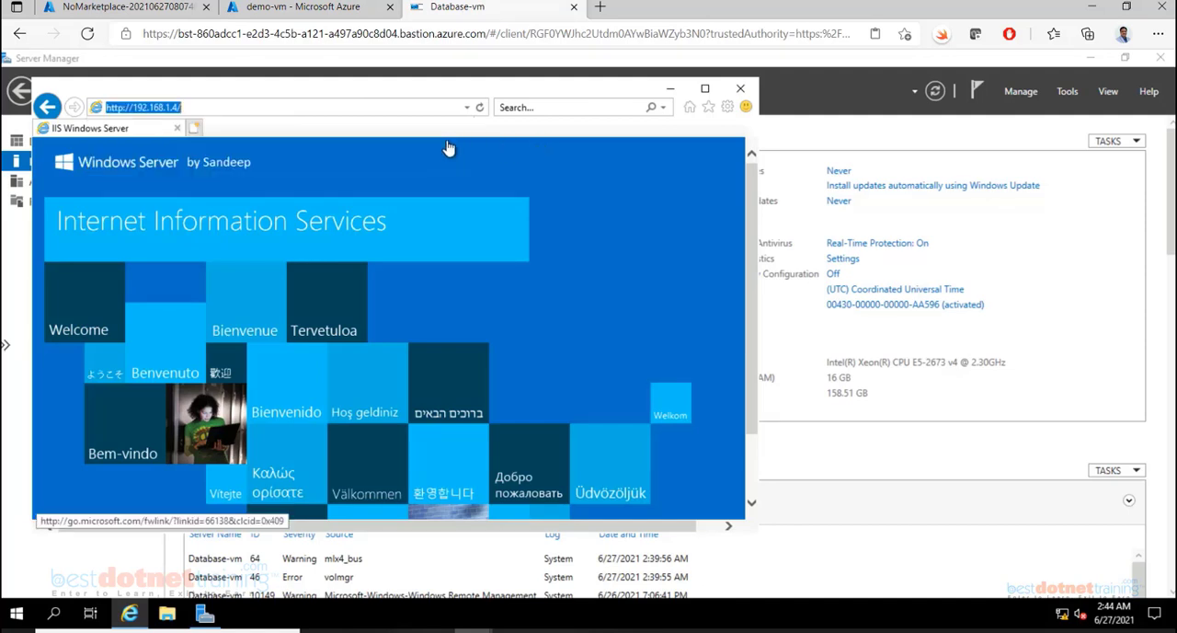
{"action": "left_click", "coordinate": [197, 129]}
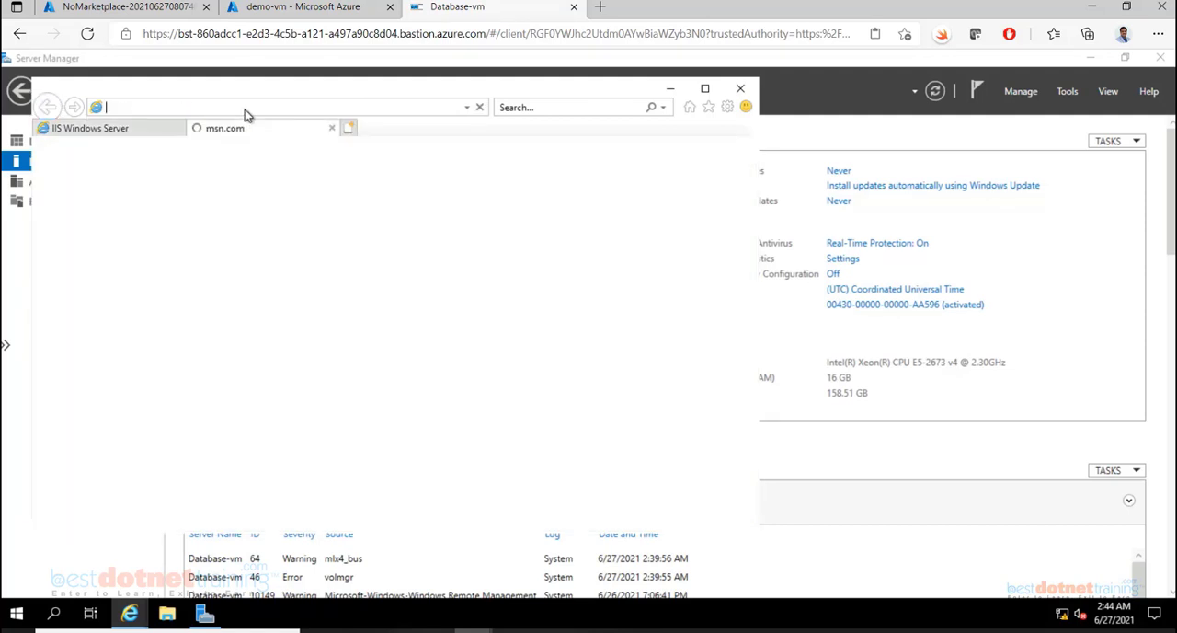
{"action": "type", "text": "demo-vm.sandeepsoni.azure"}
{"action": "key", "text": "Return"}
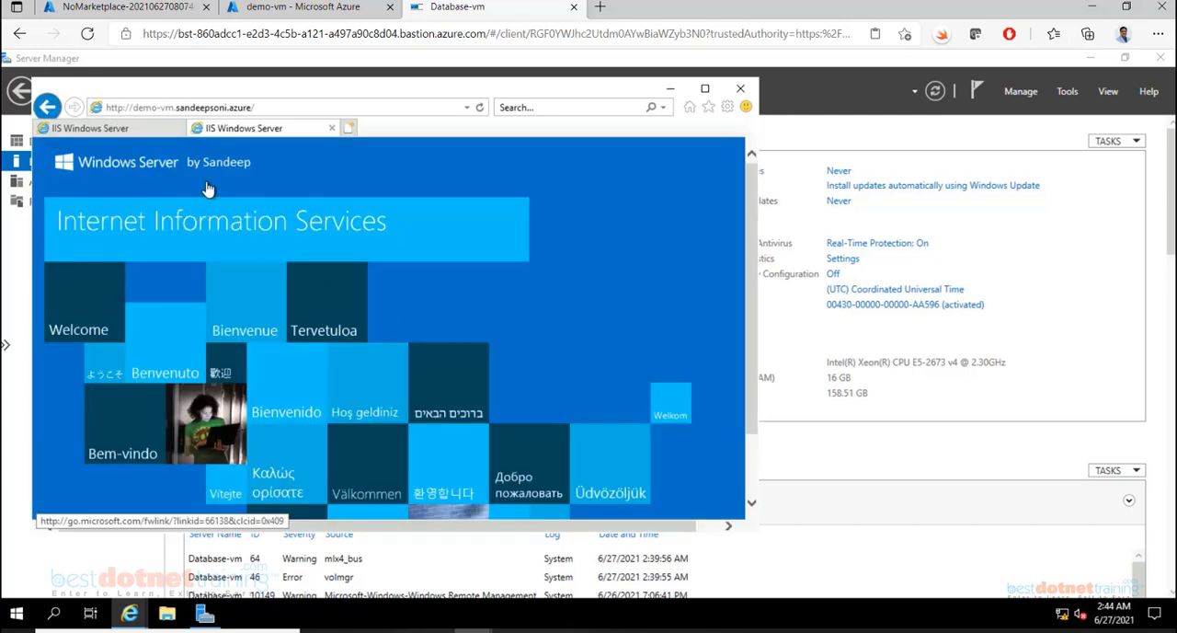
{"action": "left_click", "coordinate": [133, 132]}
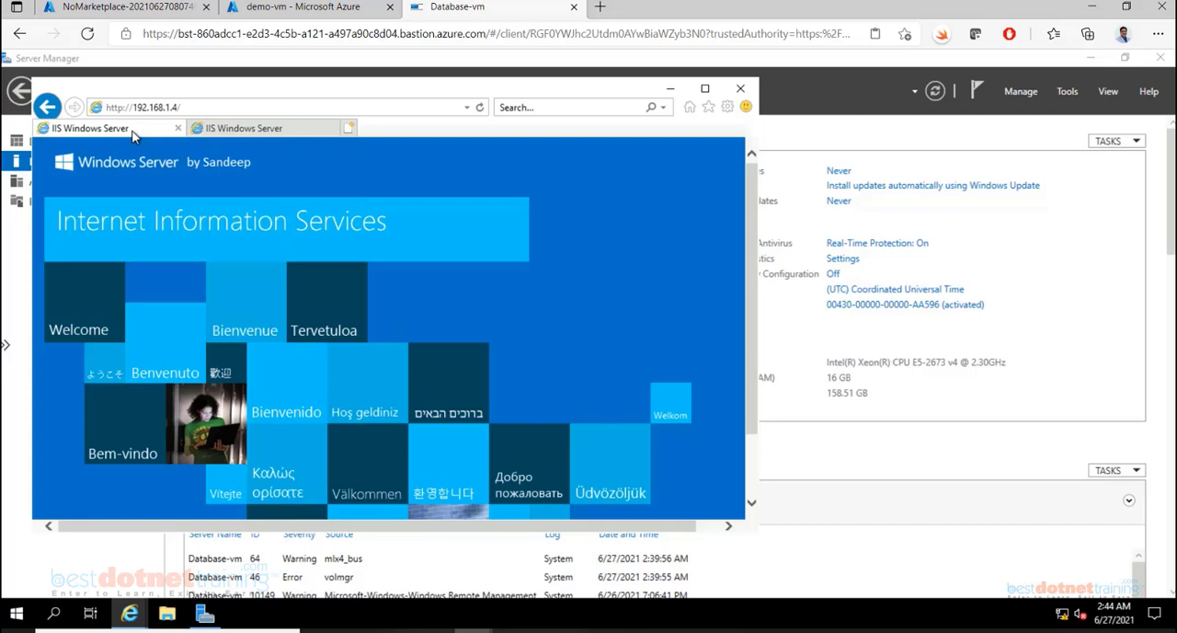
Recheck demo-vm's page by private DNS name, minimize the remote browser, and examine the host name and domain suffix in the portal's demo-vm record set
{"action": "left_click", "coordinate": [234, 132]}
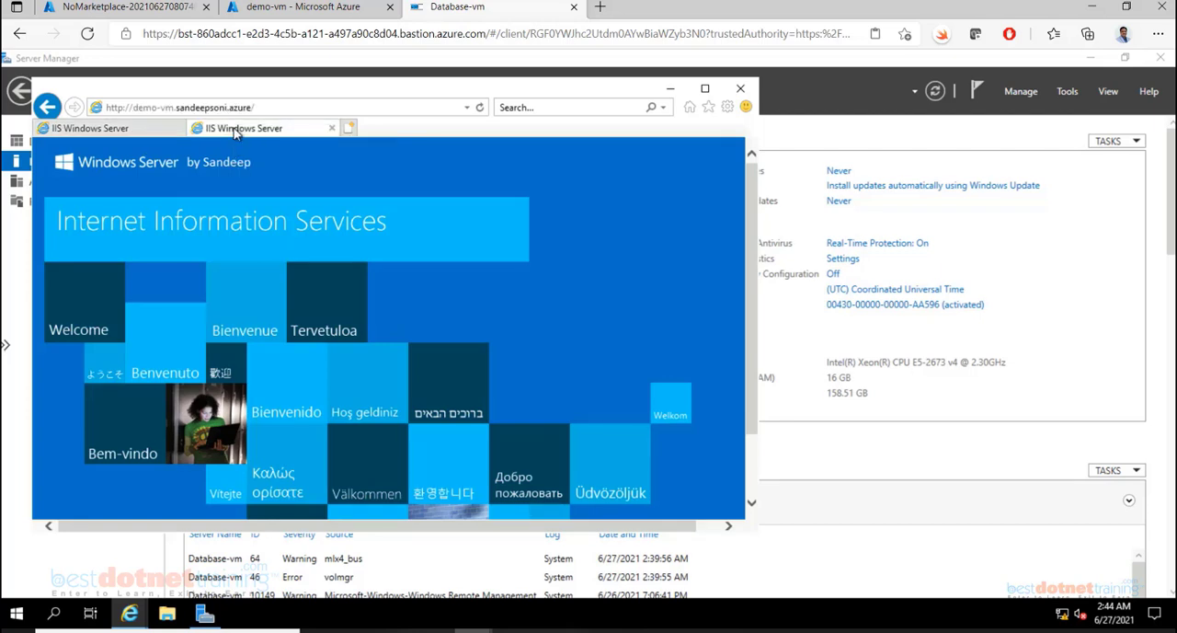
{"action": "left_click", "coordinate": [669, 88]}
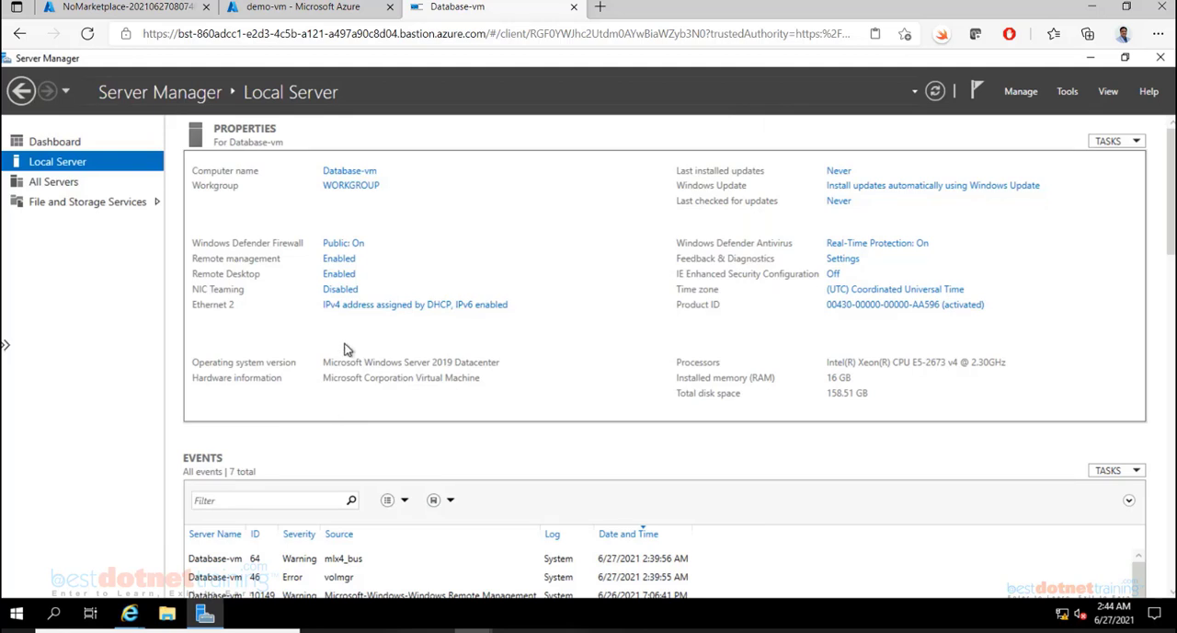
{"action": "left_click", "coordinate": [302, 11]}
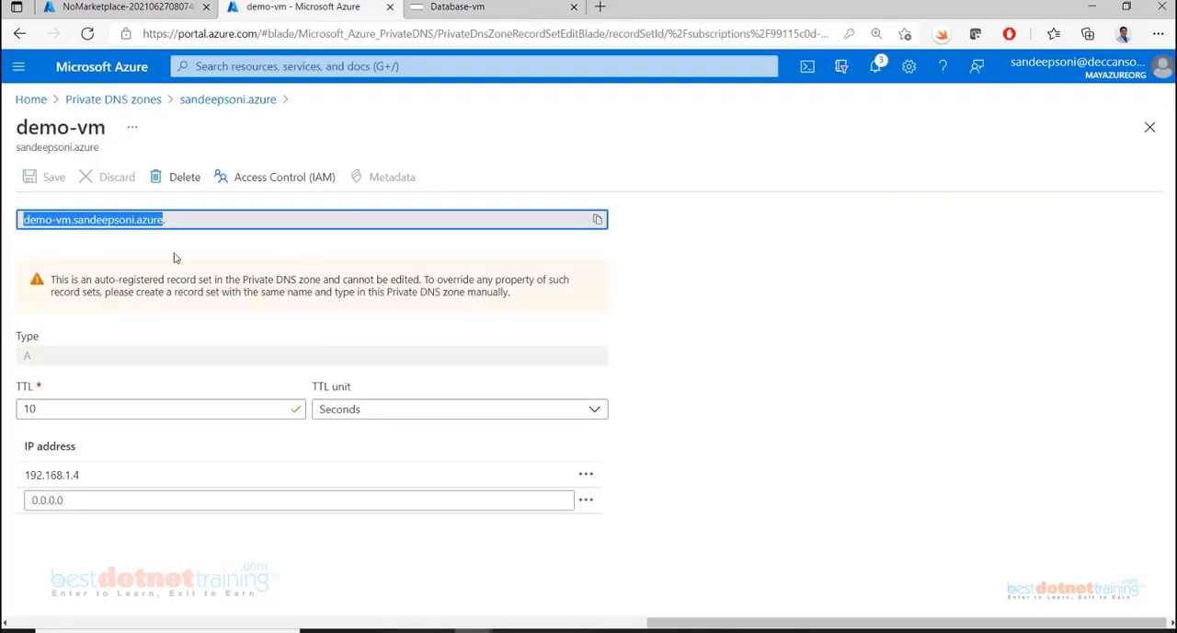
{"action": "left_click_drag", "start_coordinate": [165, 219], "coordinate": [85, 220]}
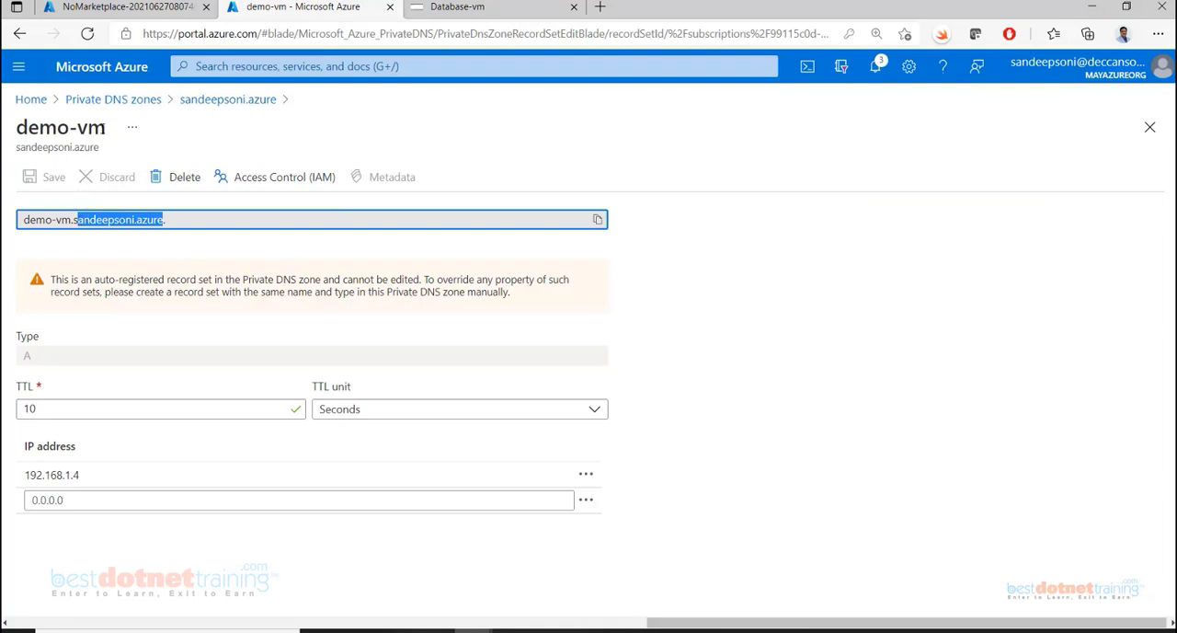
{"action": "left_click_drag", "start_coordinate": [104, 128], "coordinate": [16, 129]}
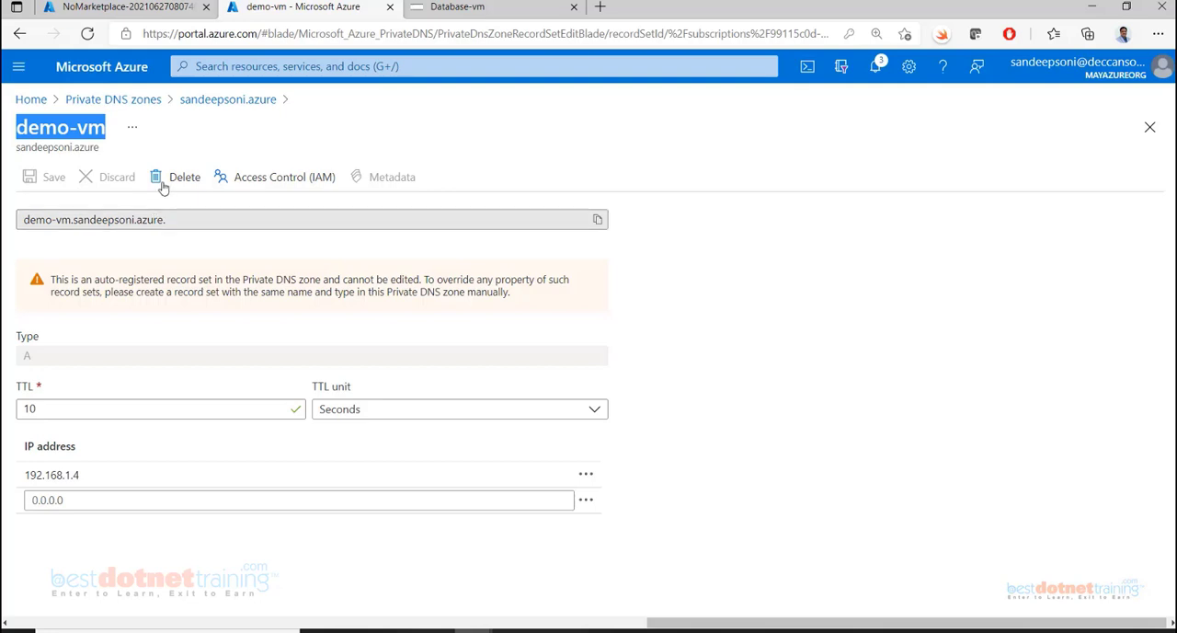
Inspect the private DNS zone's virtual network links and the demo-east-vnet link's details, and return to the list of links
{"action": "left_click", "coordinate": [113, 101]}
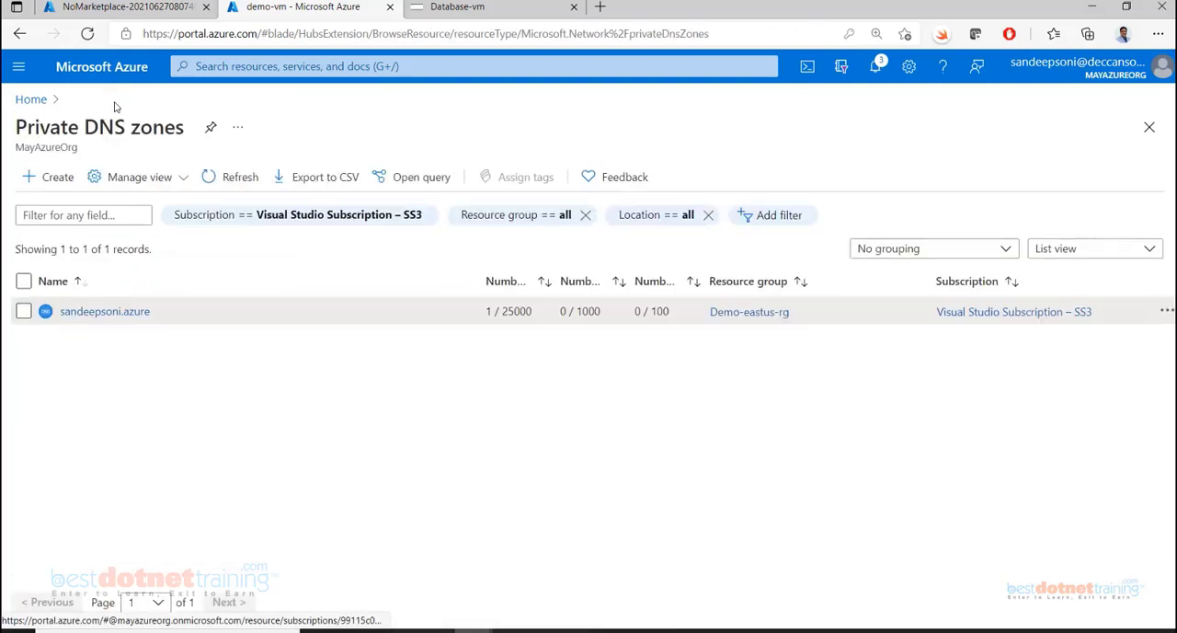
{"action": "left_click", "coordinate": [105, 312]}
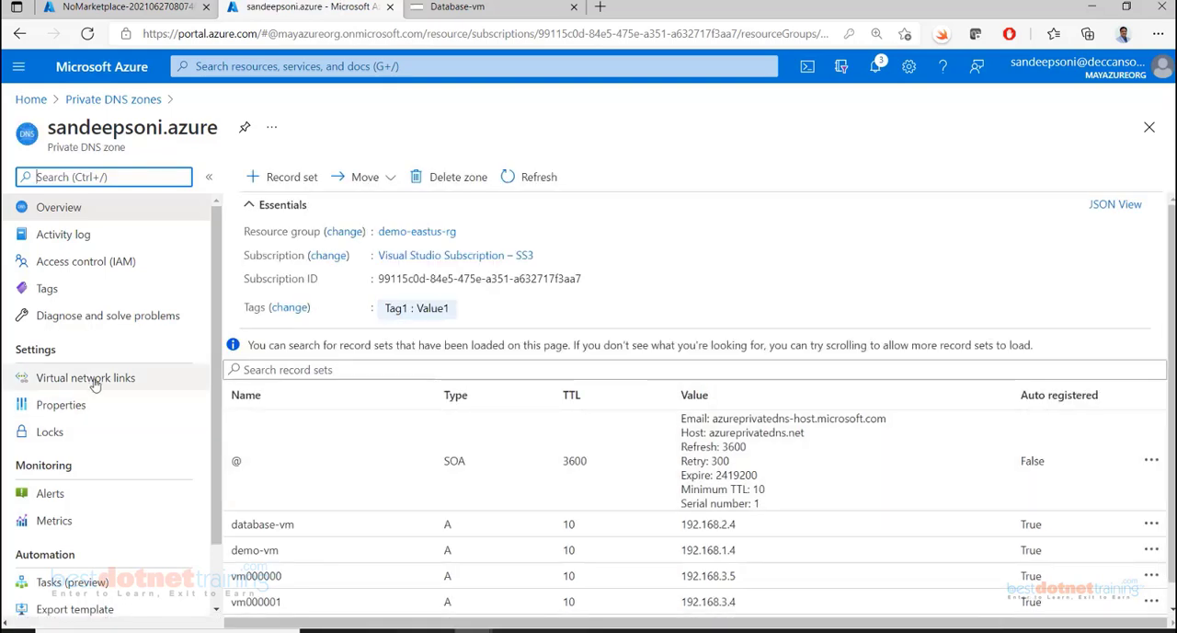
{"action": "left_click", "coordinate": [94, 378]}
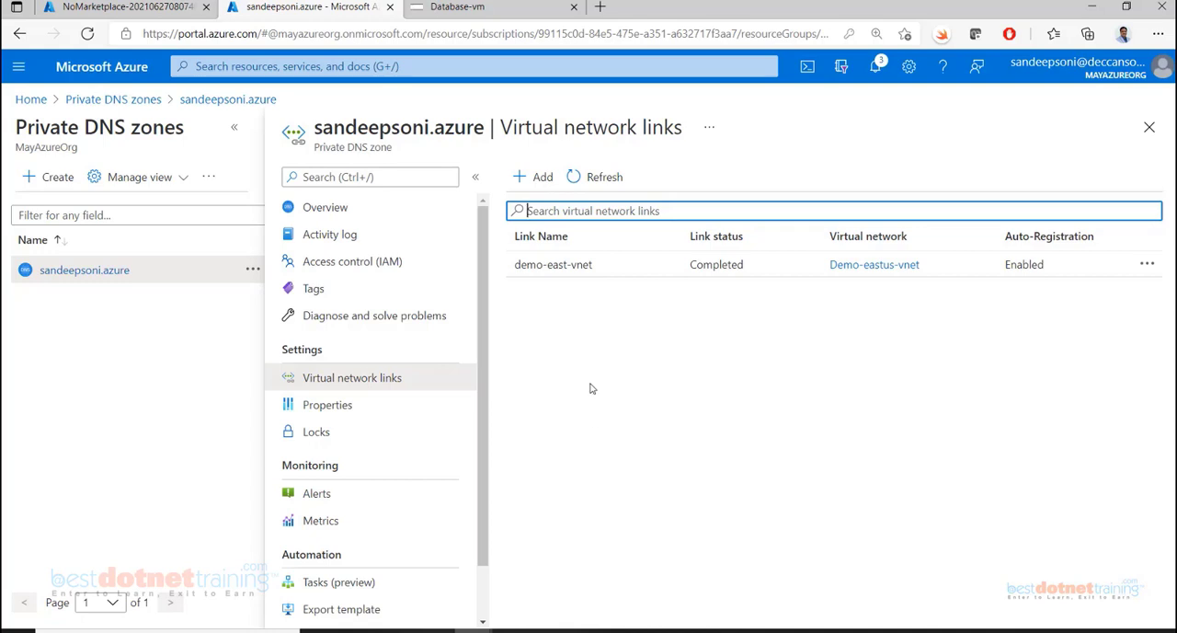
{"action": "left_click", "coordinate": [553, 265]}
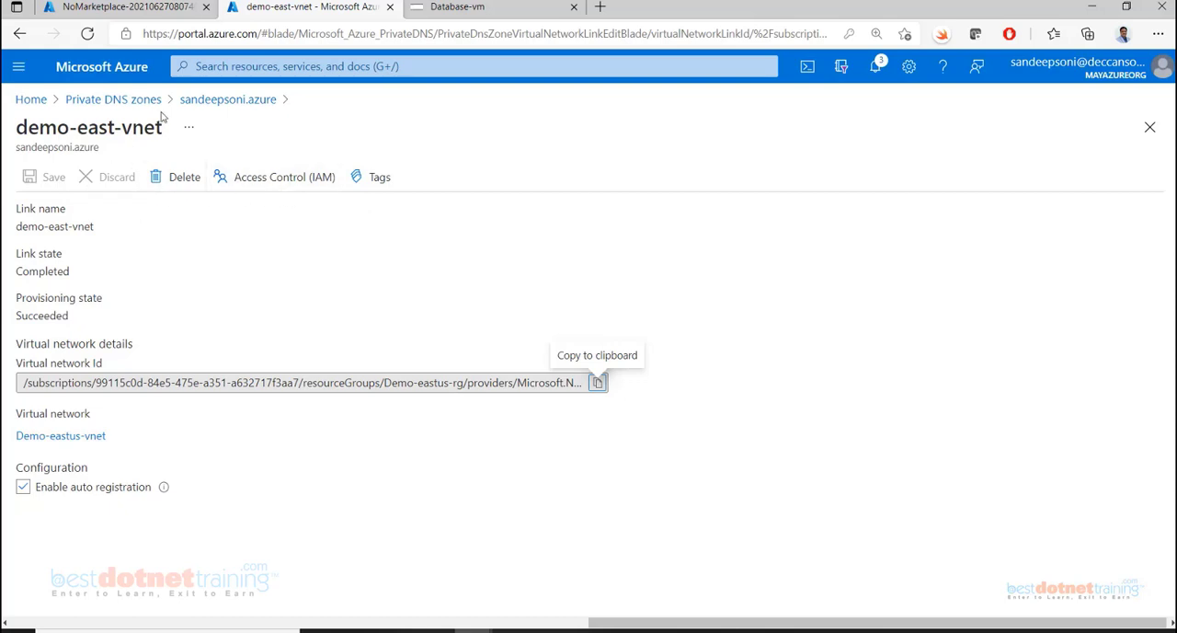
{"action": "left_click", "coordinate": [209, 107]}
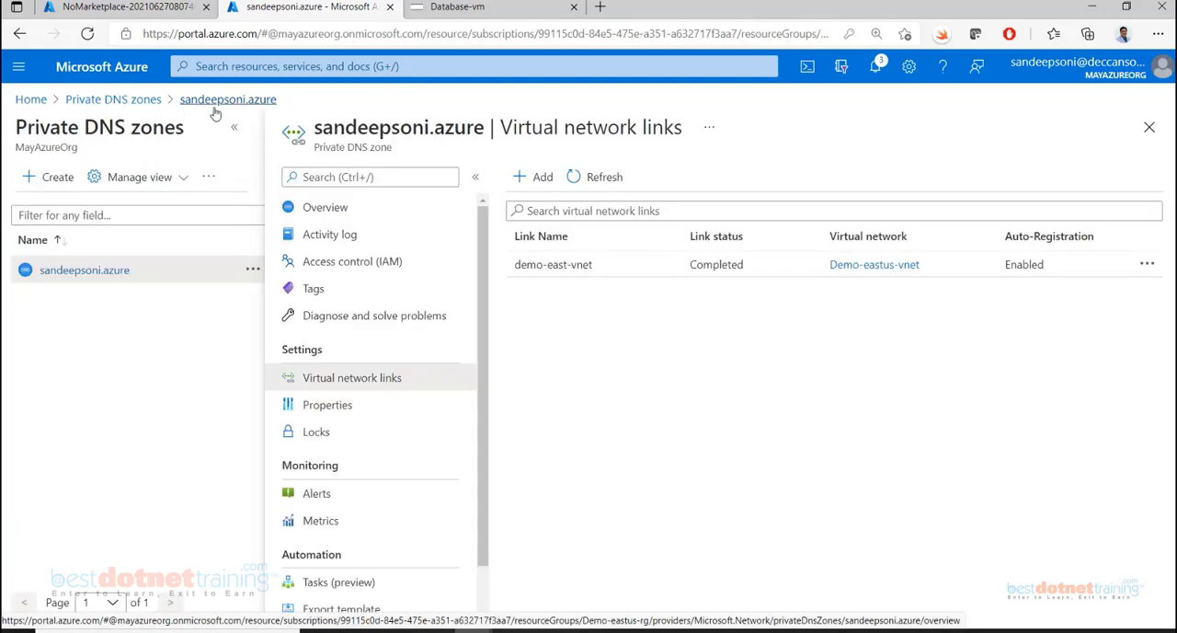
Enter demo-vm's copied private DNS name in a new local browser tab without loading it, and return to the zone's virtual network links
{"action": "left_click", "coordinate": [602, 8]}
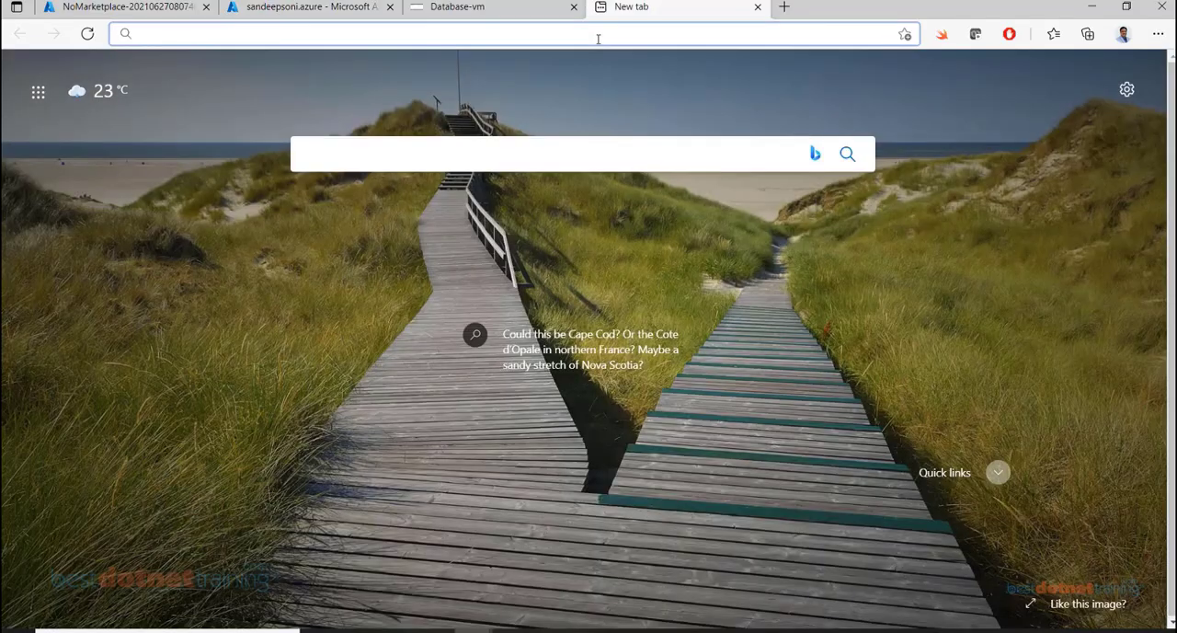
{"action": "type", "text": "demo-vm.sandeepsoni.azure"}
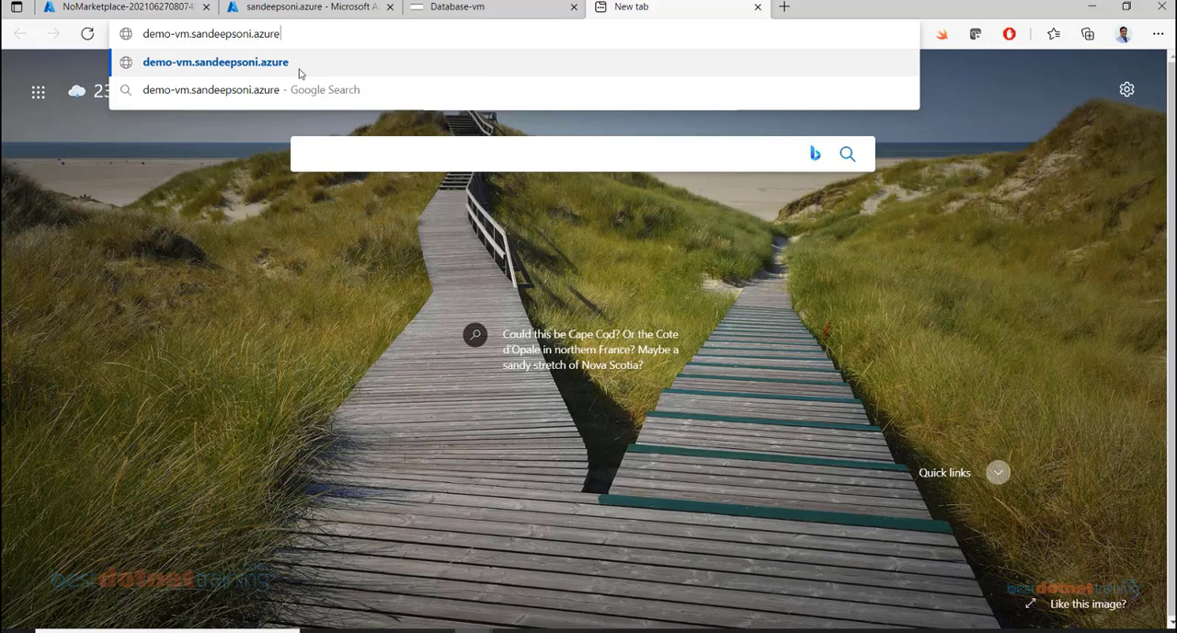
{"action": "left_click", "coordinate": [307, 7]}
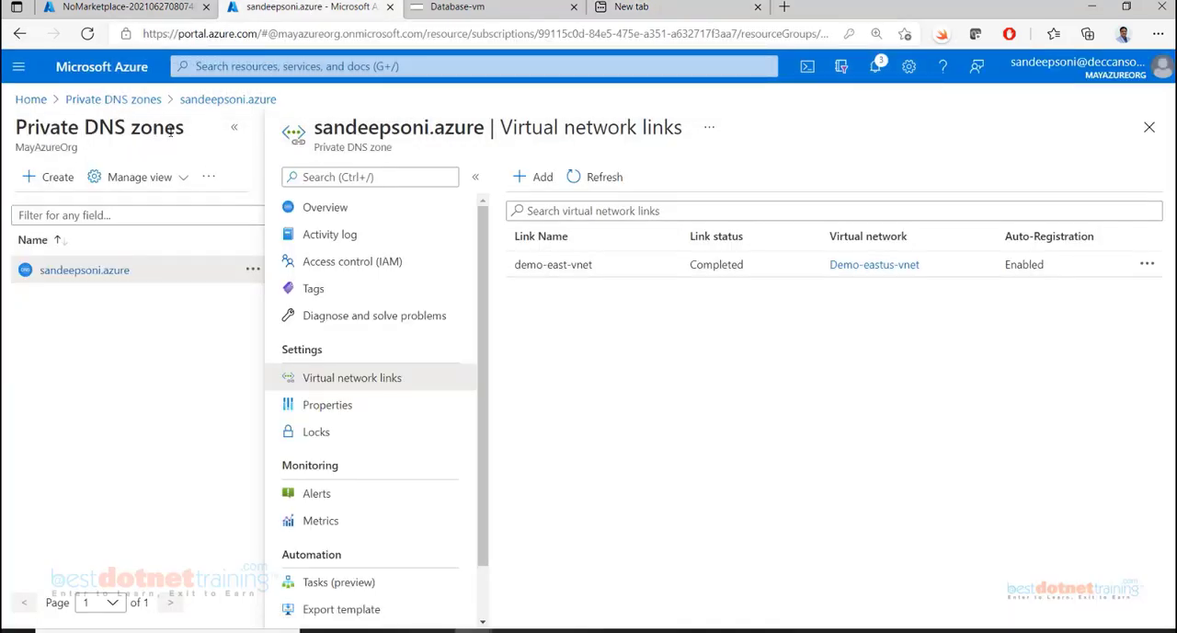
{"action": "left_click", "coordinate": [309, 70]}
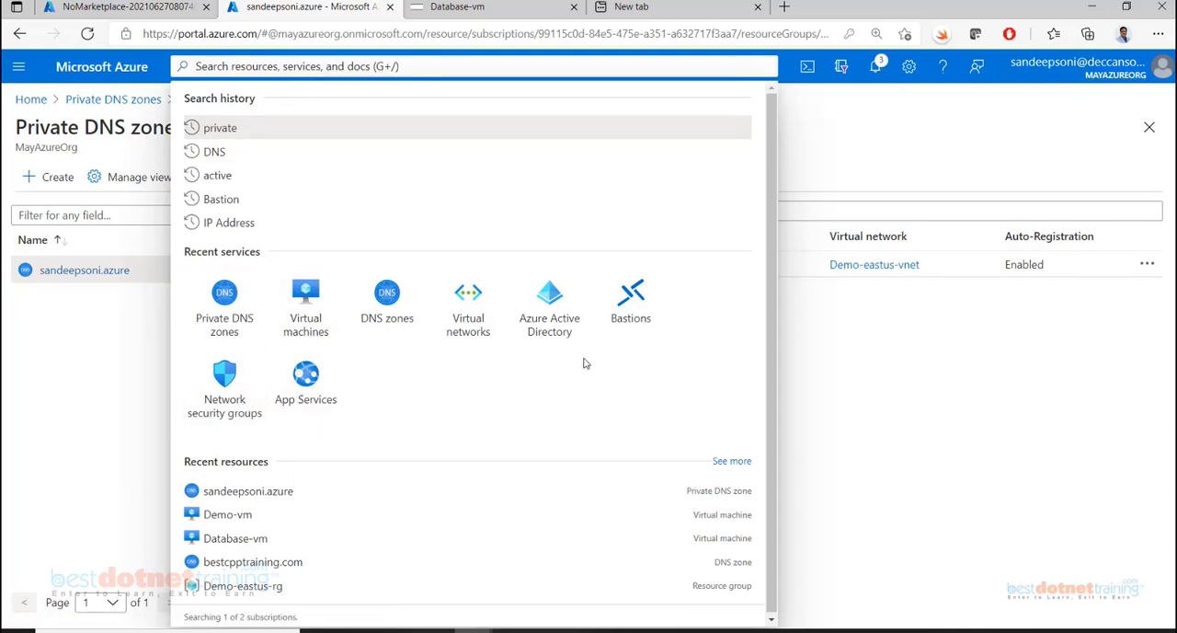
{"action": "left_click", "coordinate": [660, 8]}
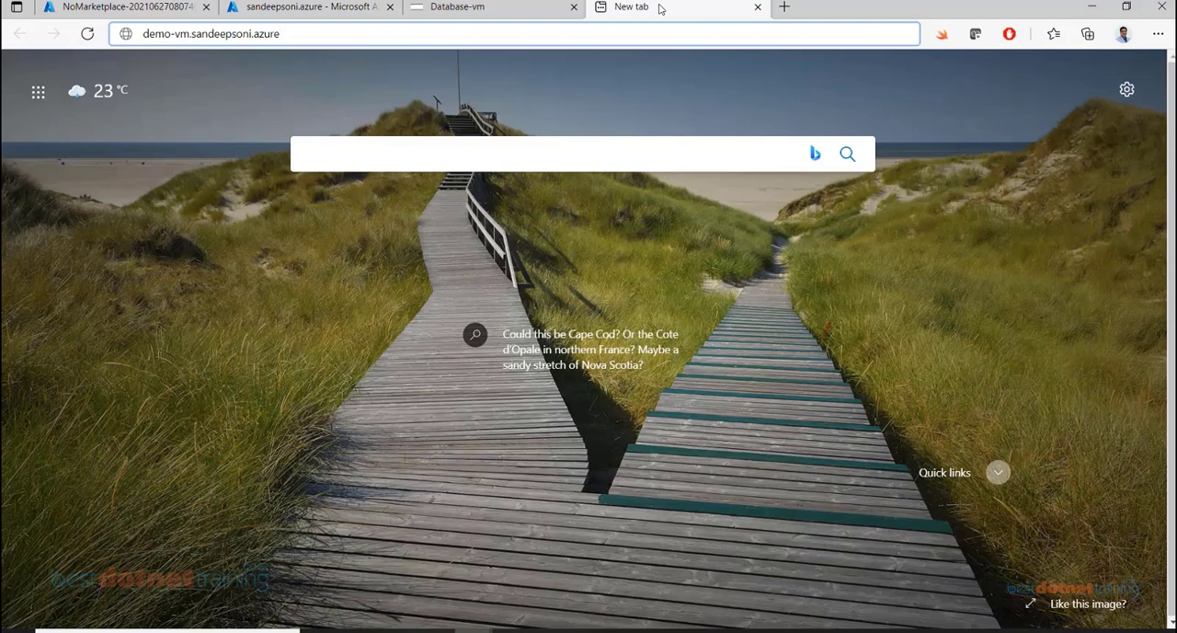
{"action": "left_click", "coordinate": [317, 9]}
{"action": "left_click", "coordinate": [100, 419]}
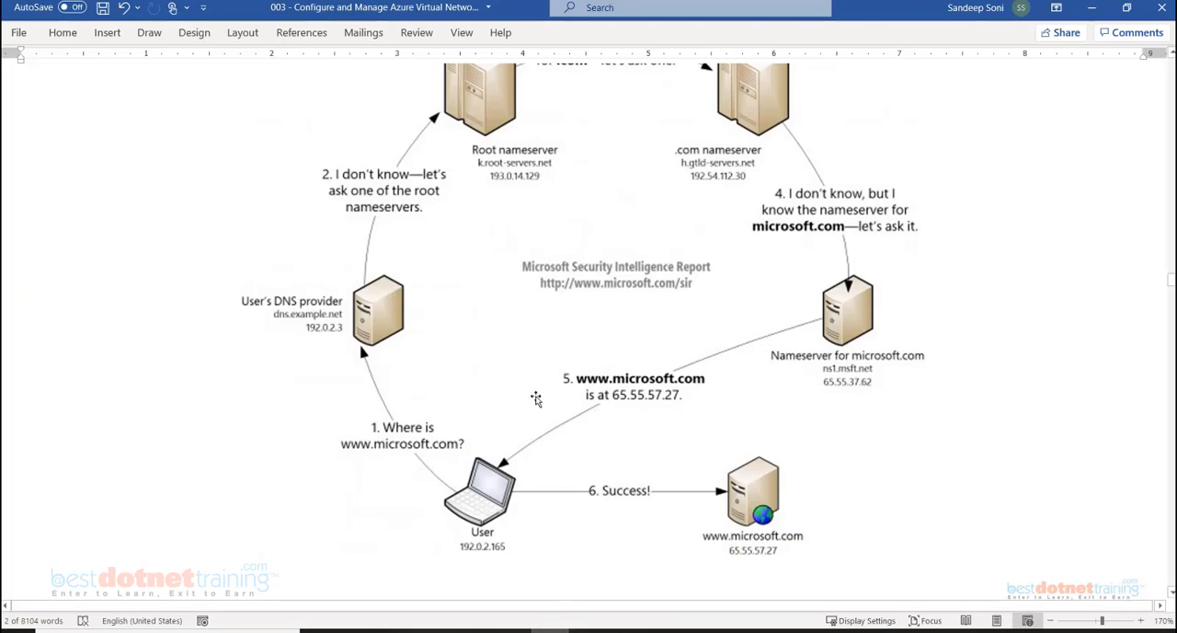
Review the Word notes on how DNS works, DNS zone creation, delegation and record types, and return to the Azure portal
{"action": "scroll", "coordinate": [536, 399], "scroll_direction": "up", "scroll_amount": 5}
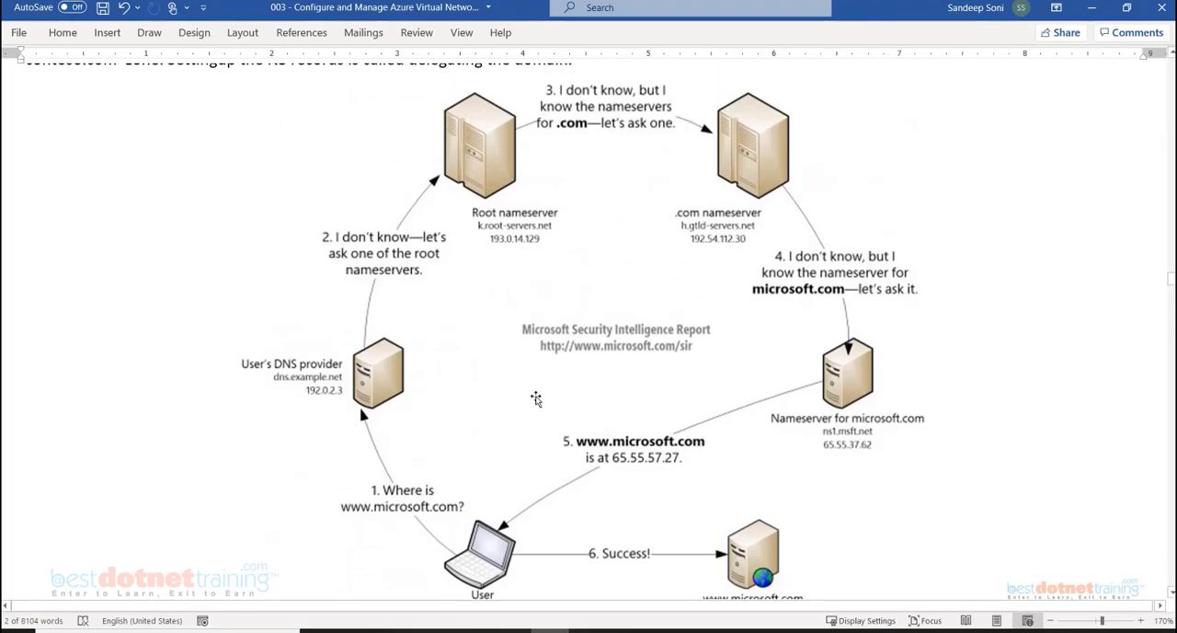
{"action": "scroll", "coordinate": [536, 398], "scroll_direction": "down", "scroll_amount": 15}
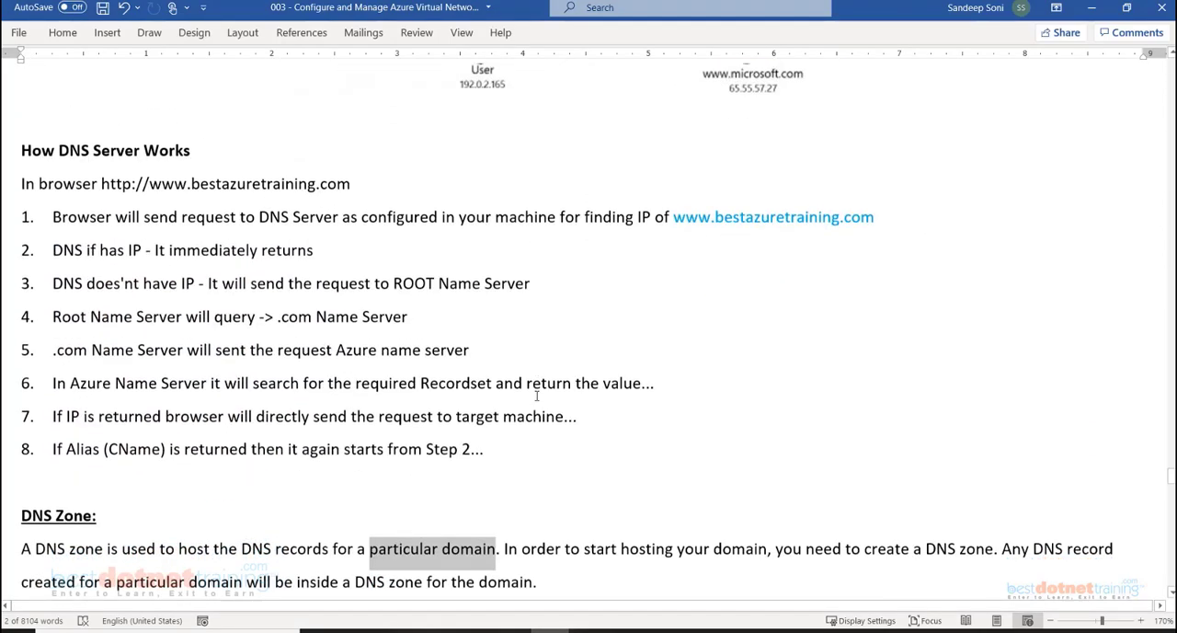
{"action": "scroll", "coordinate": [536, 395], "scroll_direction": "down", "scroll_amount": 5}
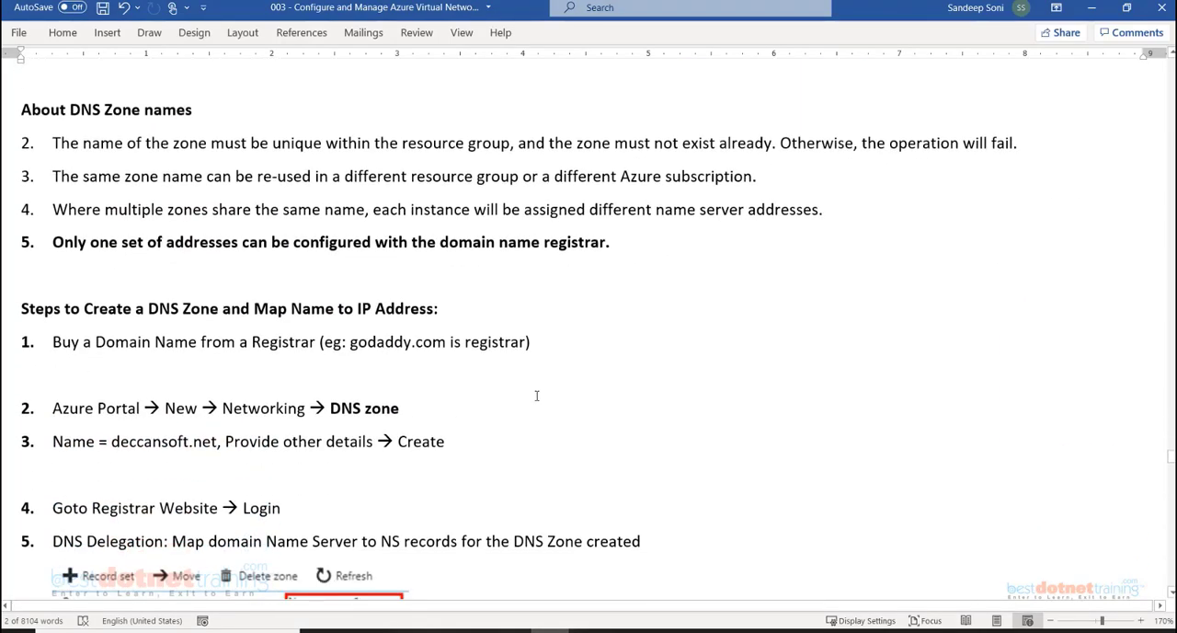
{"action": "scroll", "coordinate": [536, 395], "scroll_direction": "down", "scroll_amount": 5}
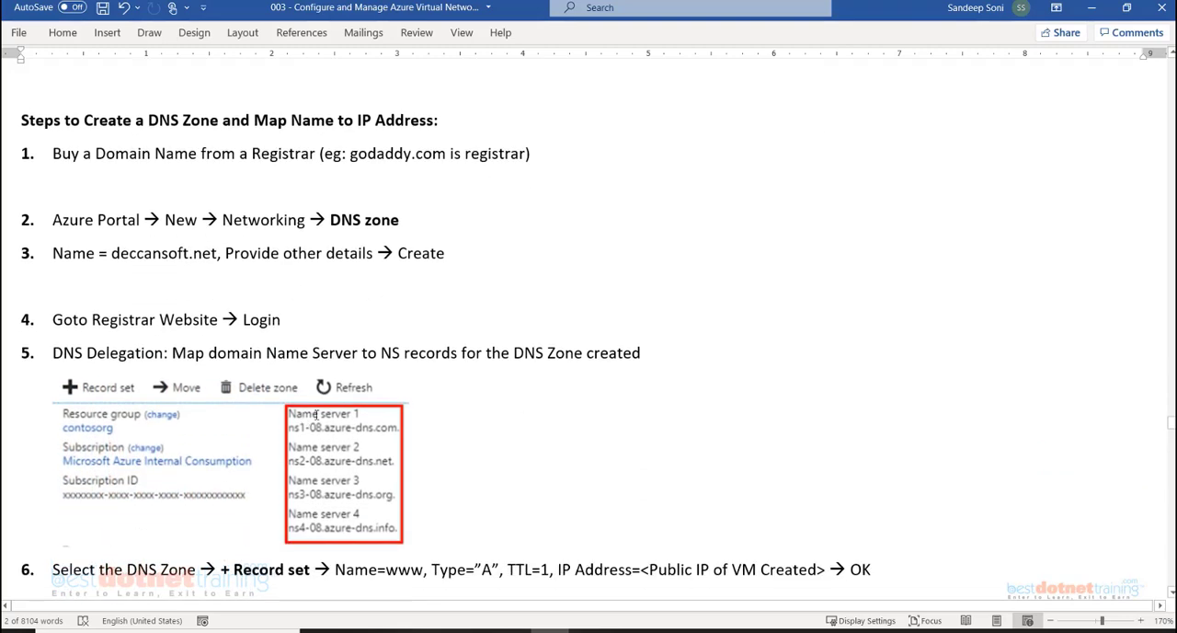
{"action": "scroll", "coordinate": [328, 442], "scroll_direction": "down", "scroll_amount": 1}
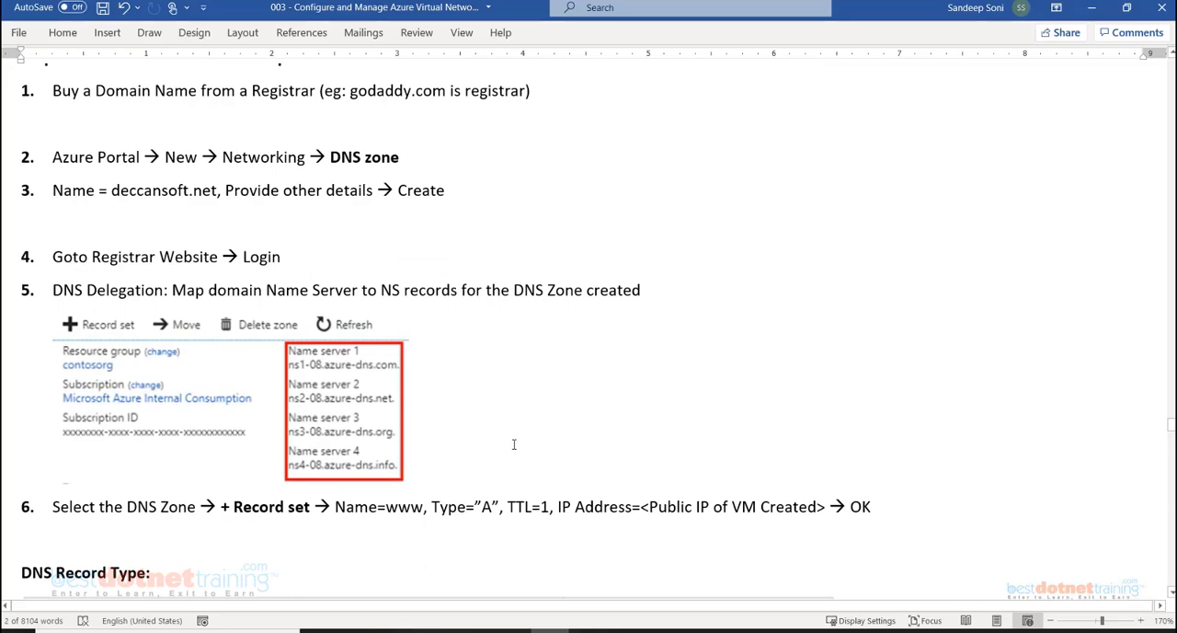
{"action": "scroll", "coordinate": [675, 289], "scroll_direction": "up", "scroll_amount": 8}
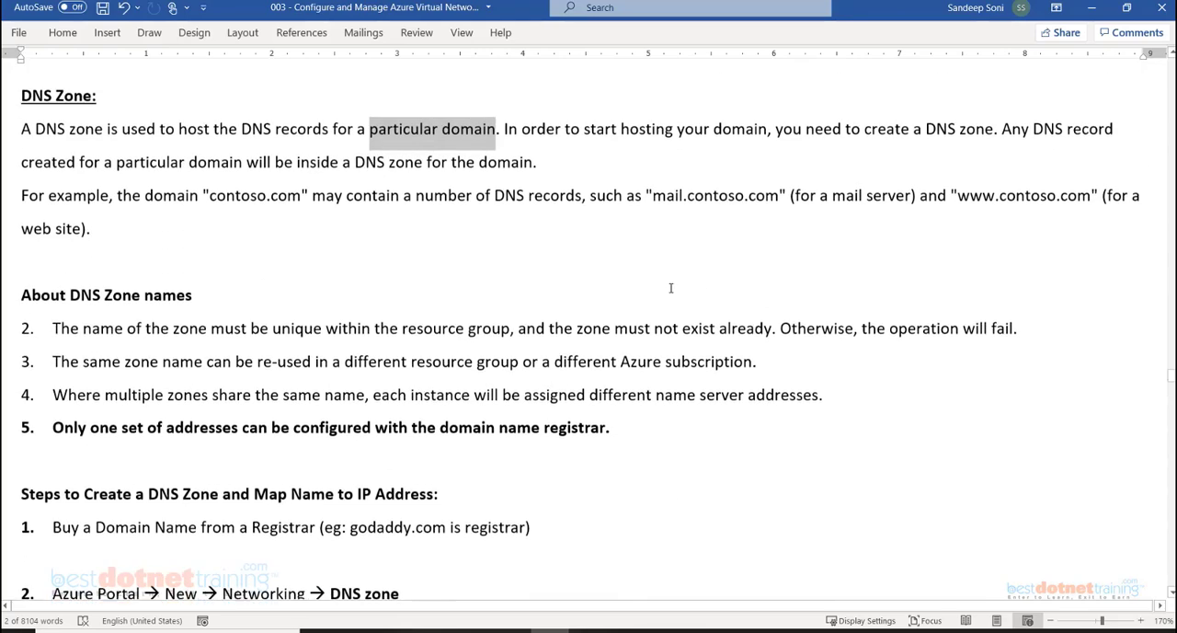
{"action": "scroll", "coordinate": [671, 288], "scroll_direction": "down", "scroll_amount": 7}
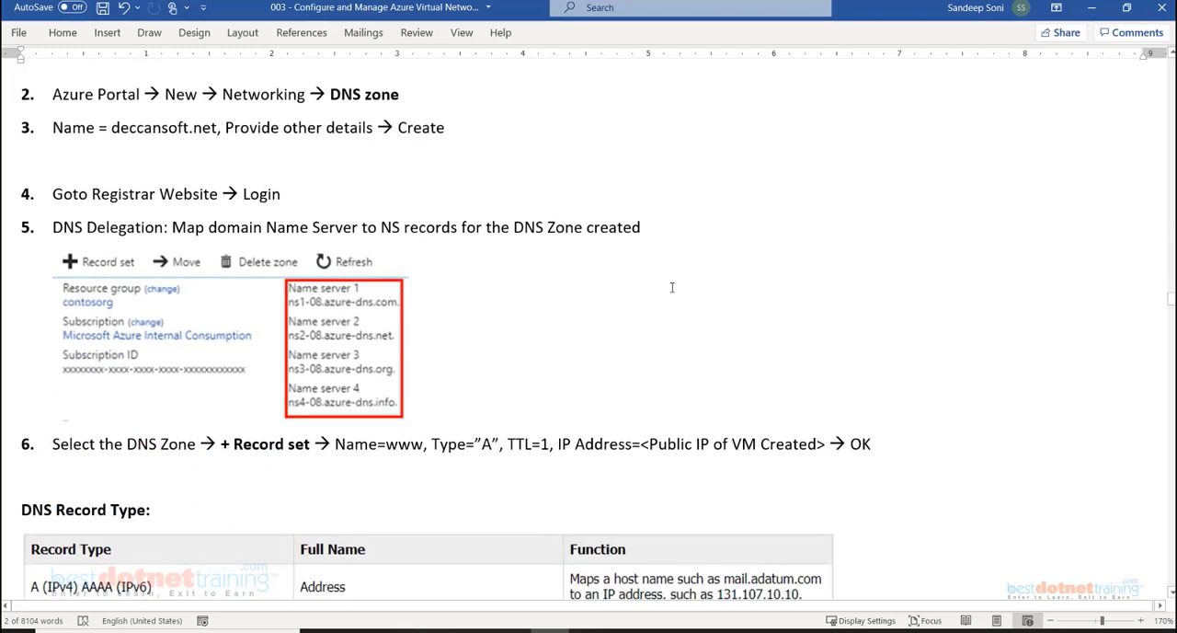
{"action": "scroll", "coordinate": [672, 287], "scroll_direction": "down", "scroll_amount": 1}
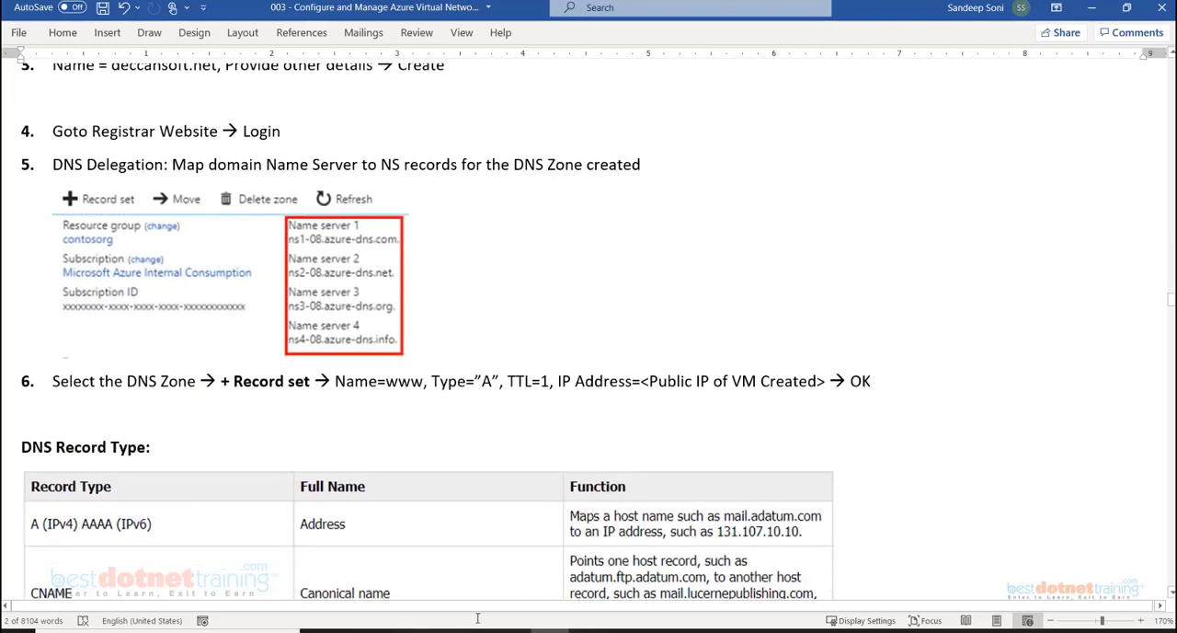
{"action": "mouse_move", "coordinate": [473, 631]}
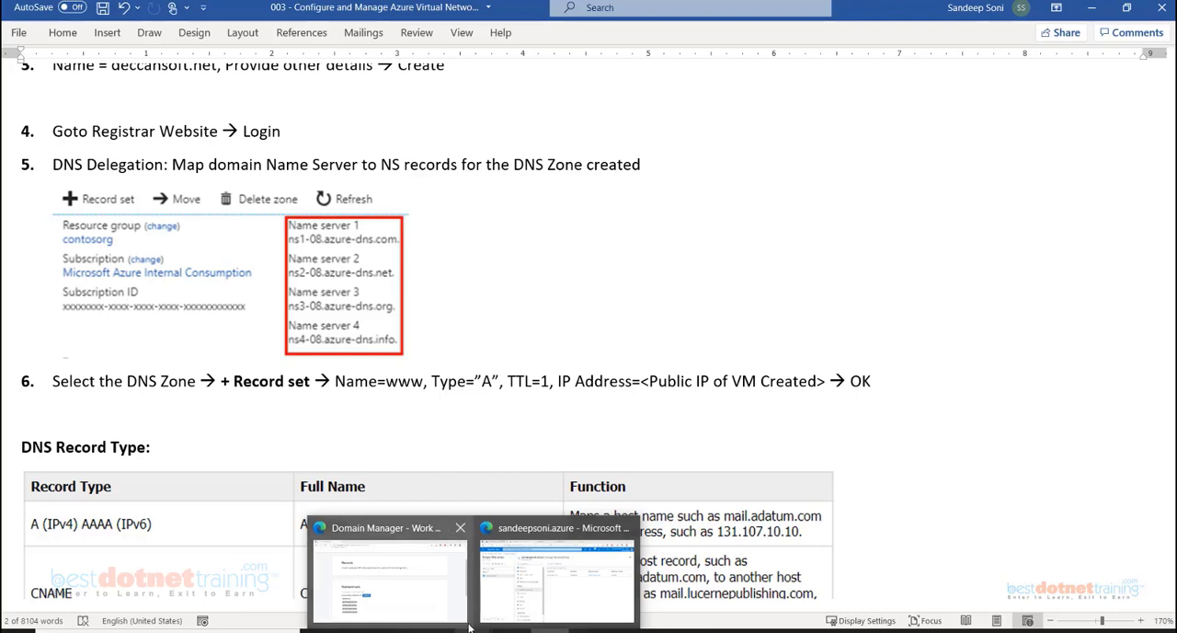
{"action": "left_click", "coordinate": [571, 531]}
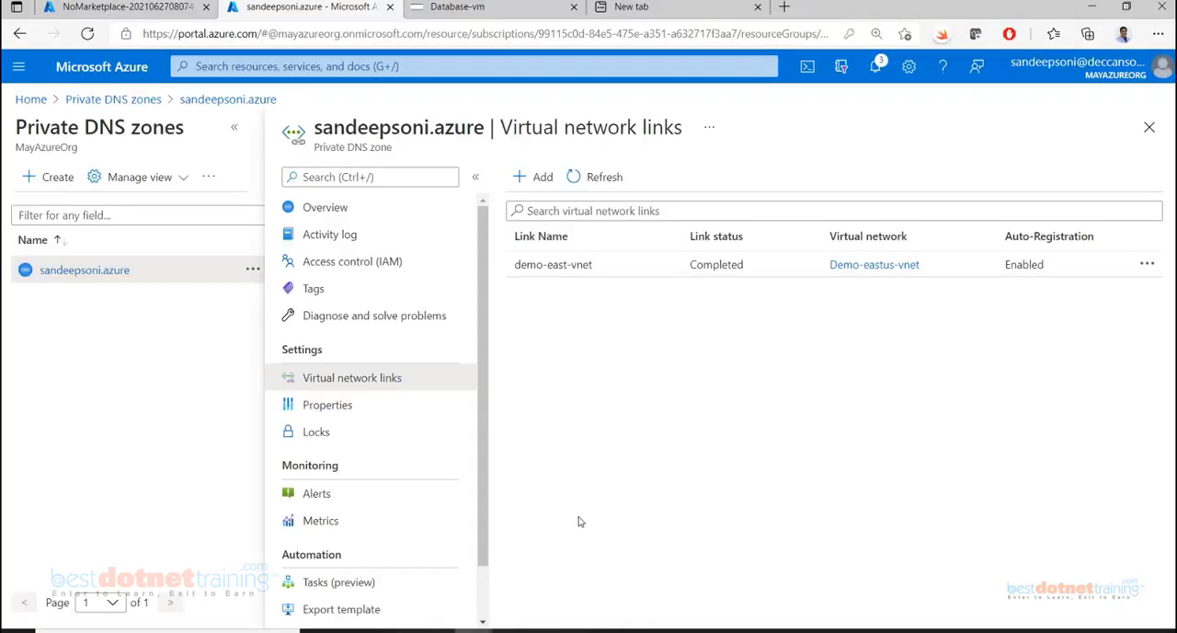